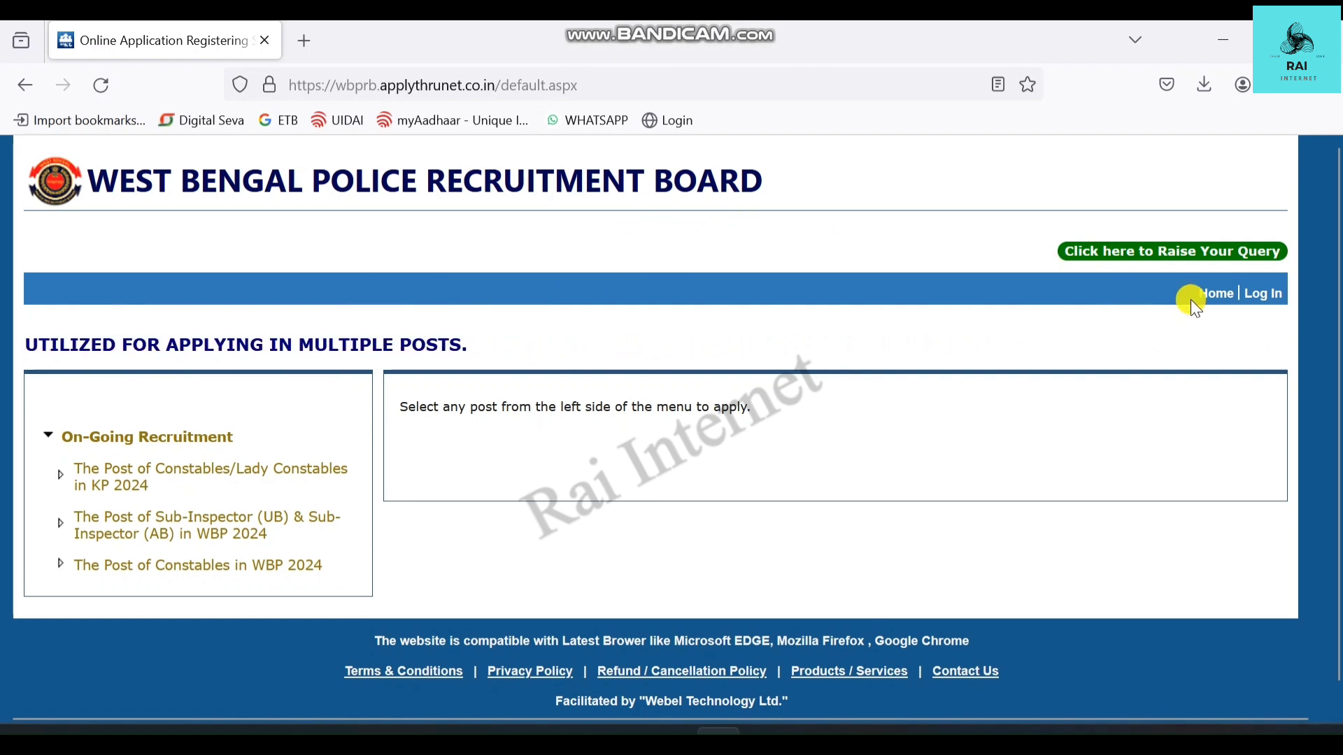
Step: Follow the 'Log In' link in the blue navigation bar to reach the applicant log-in page
left_click(1270, 296)
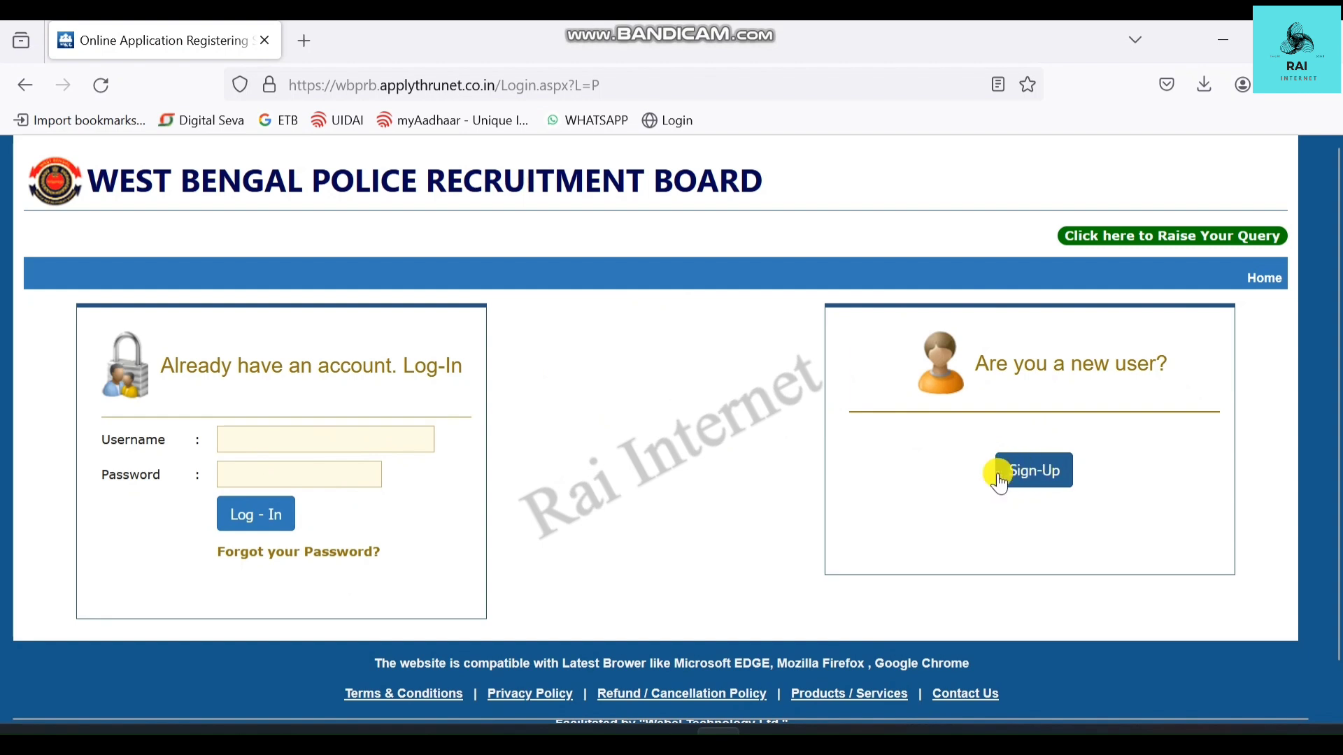
Step: Start a new applicant registration with Sign-Up under 'Are you a new user?'
left_click(1047, 476)
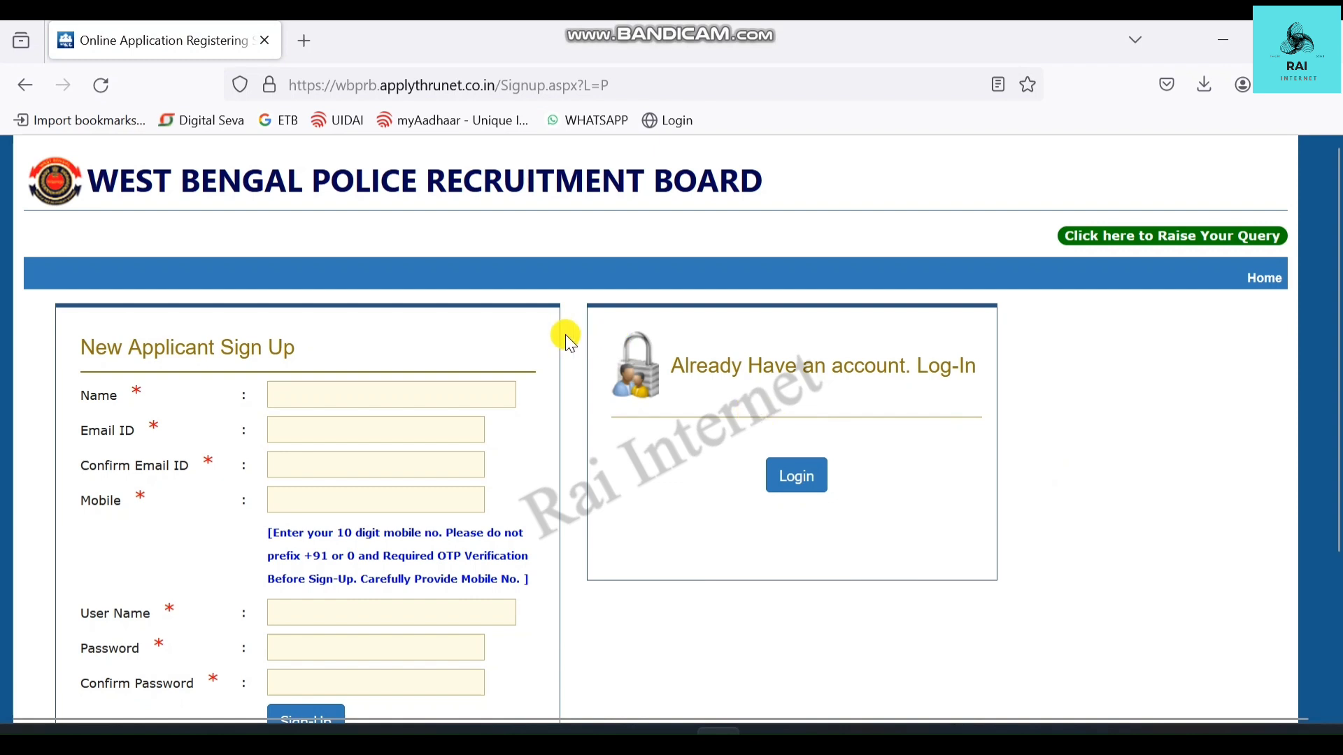
scroll(565, 334, "down", 2)
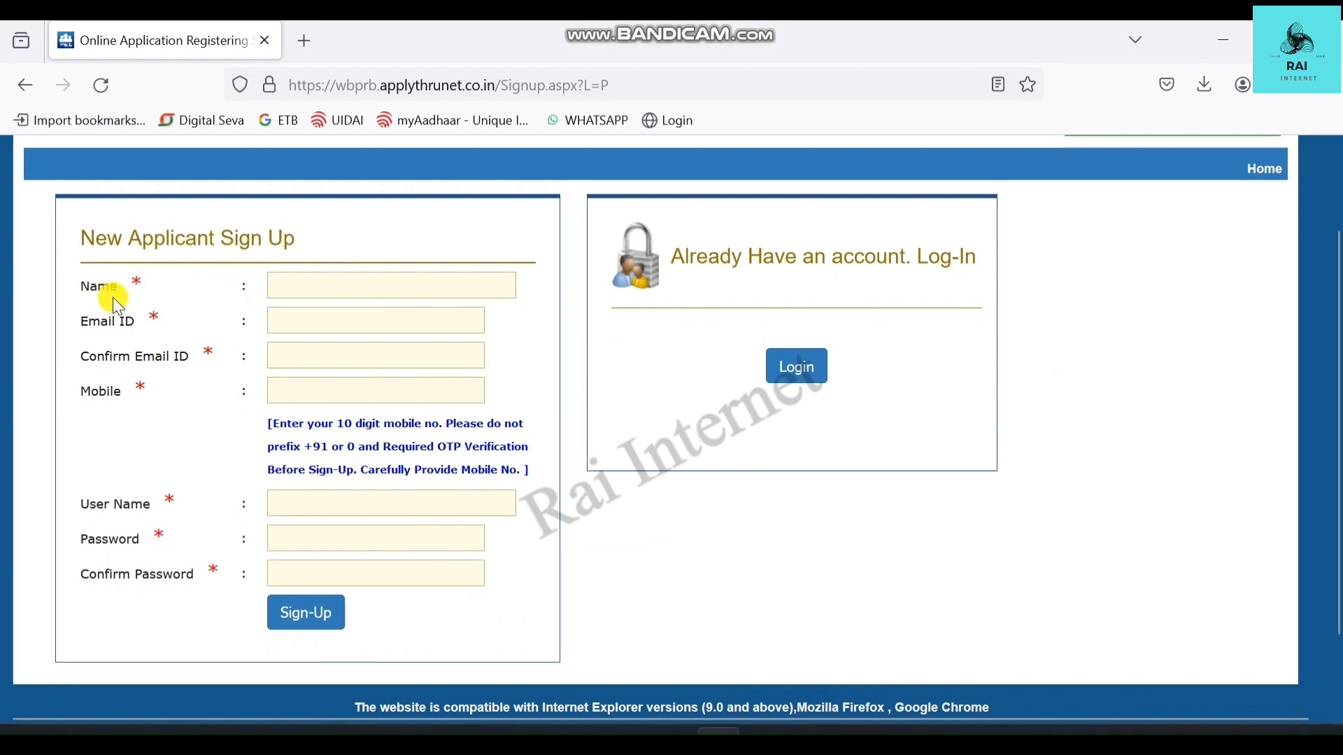
Step: Enter the applicant's name, e-mail twice, mobile number and matching passwords, then submit sign-up
left_click(279, 282)
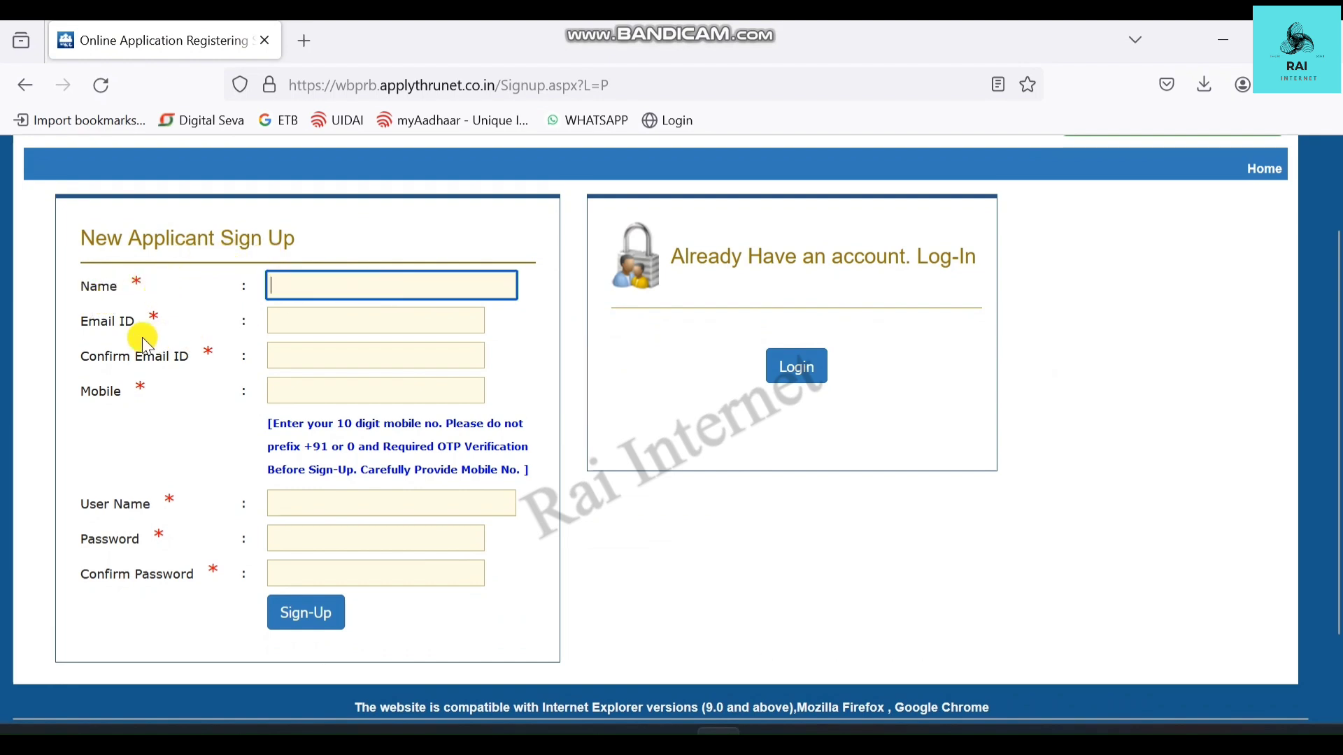
left_click(308, 322)
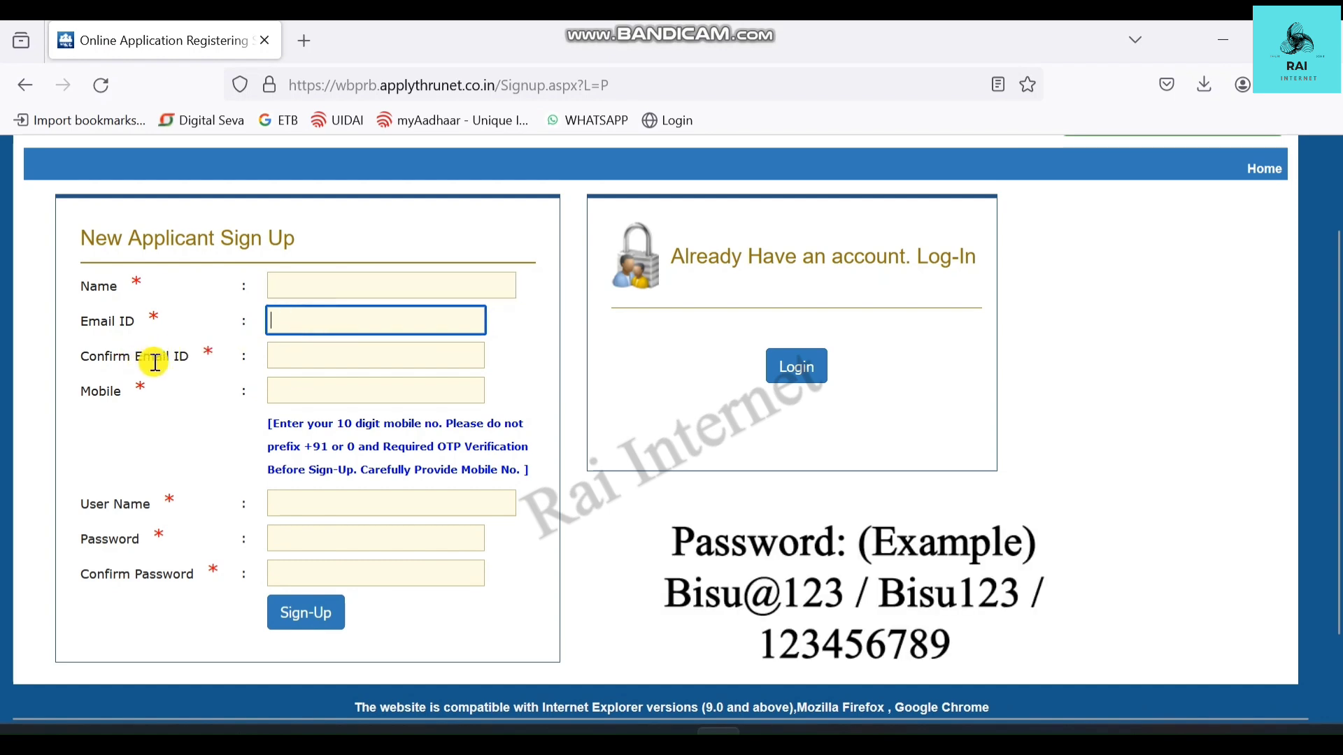
left_click(293, 354)
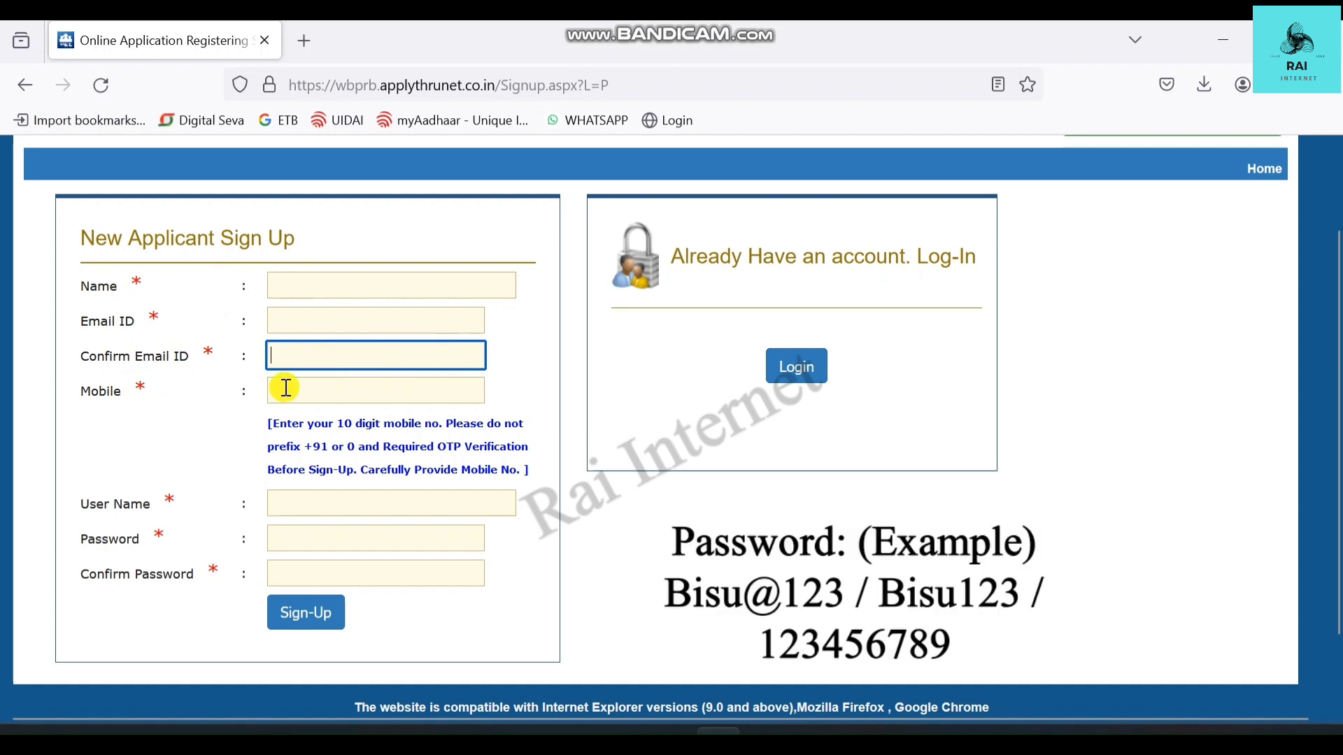
left_click(309, 389)
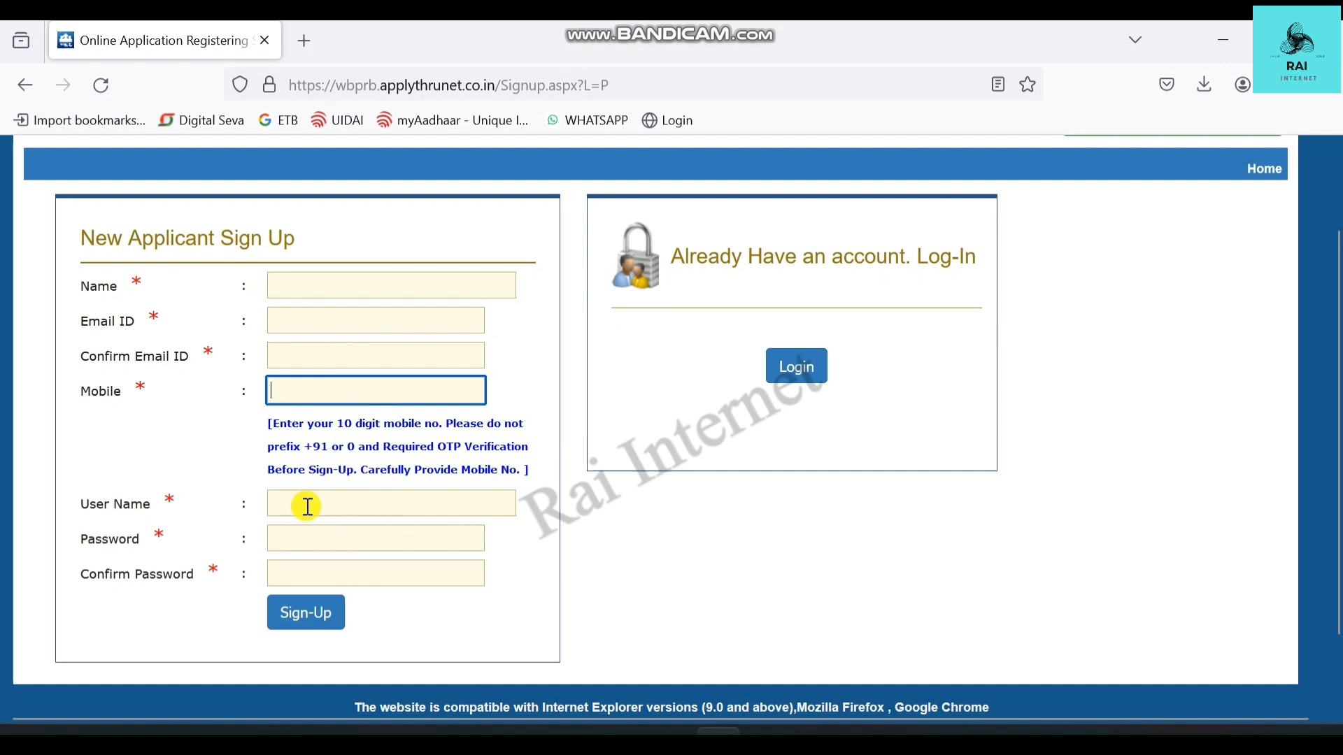
left_click(292, 539)
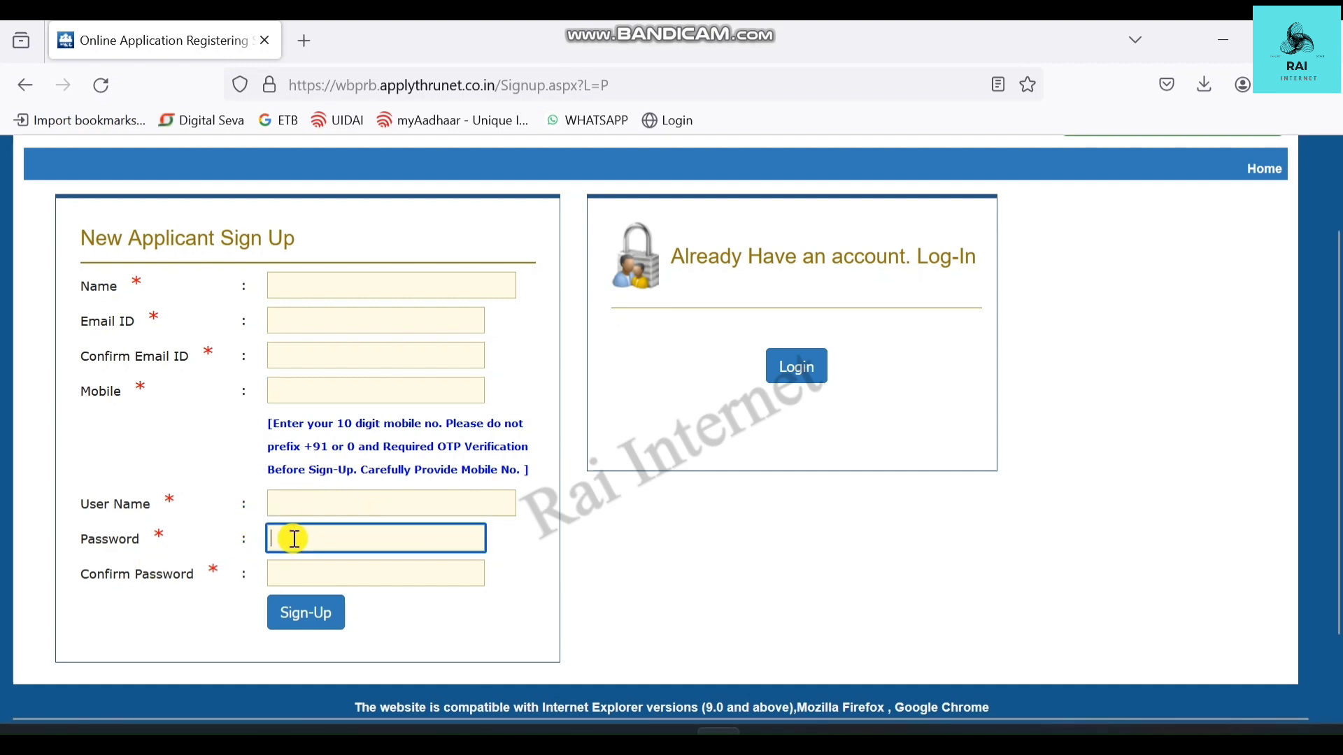
left_click(511, 529)
left_click(347, 573)
left_click(317, 534)
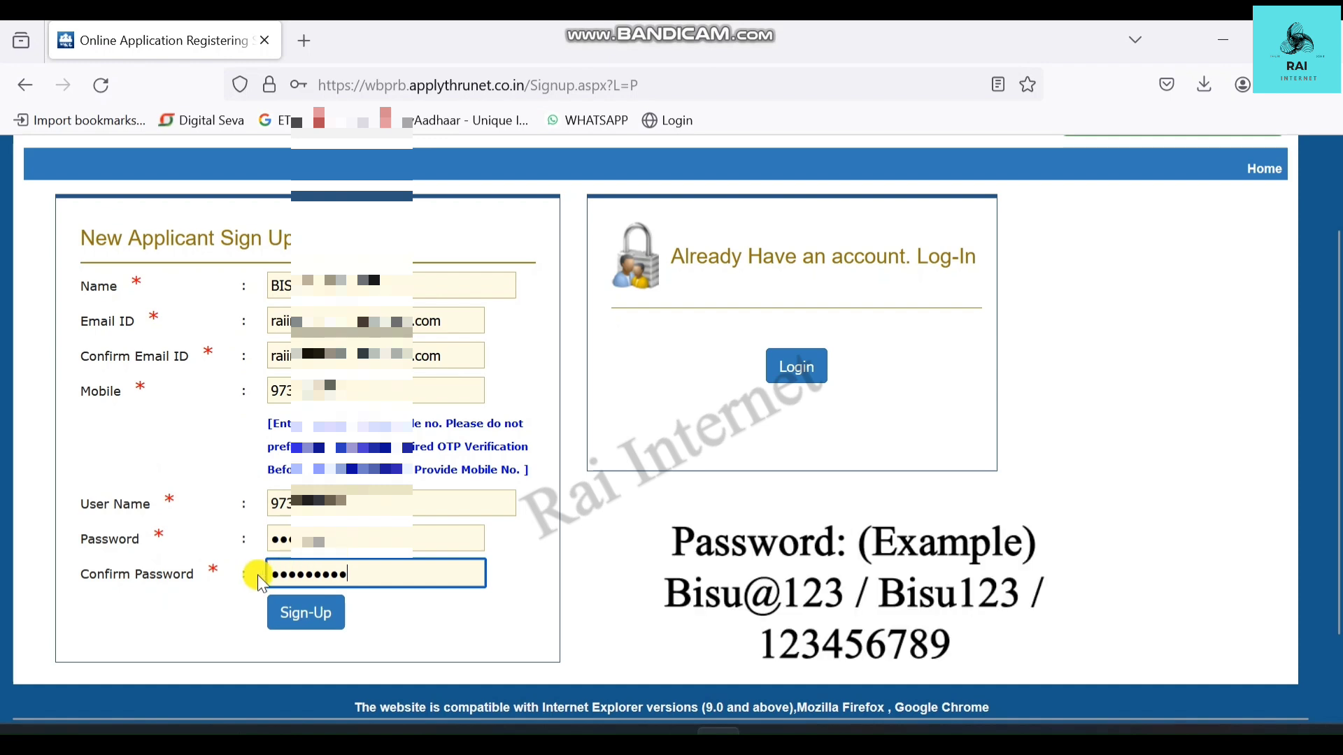
left_click(307, 617)
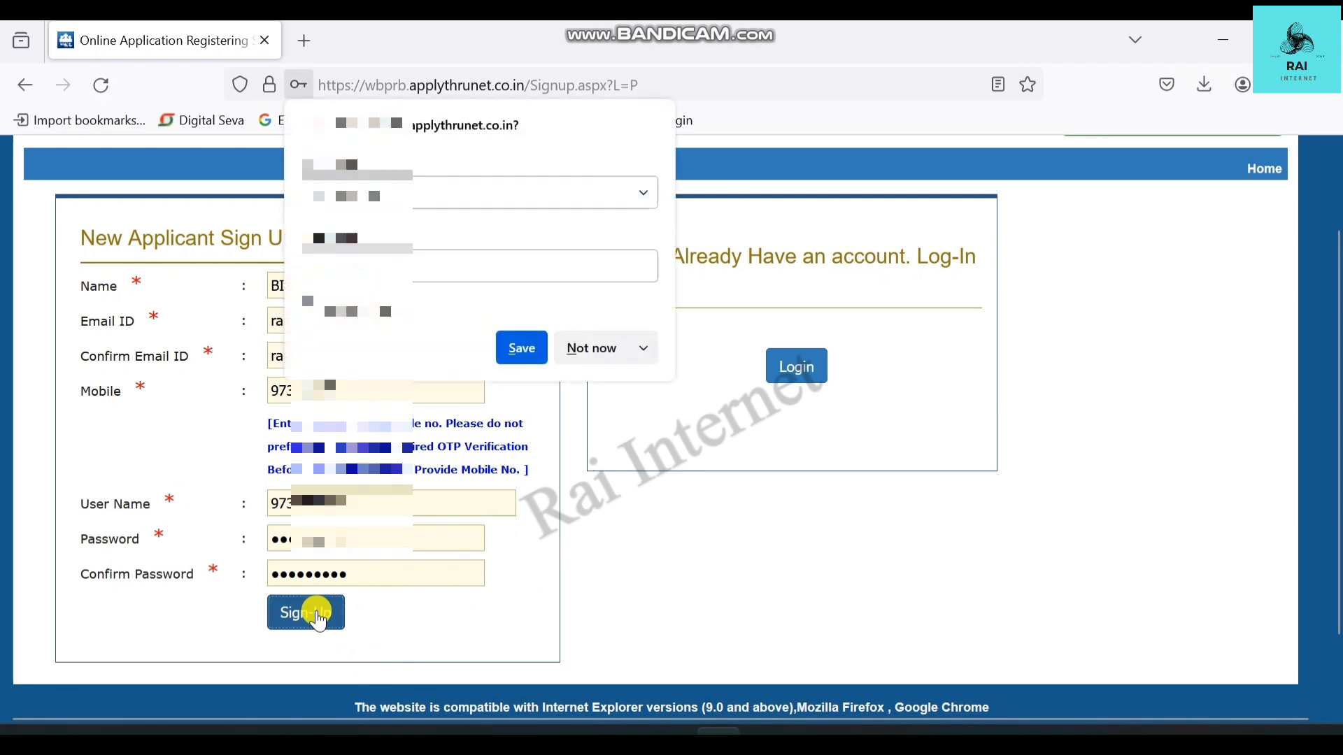
Step: Decline saving the password, verify the mobile number with its OTP, then proceed to log in
left_click(590, 348)
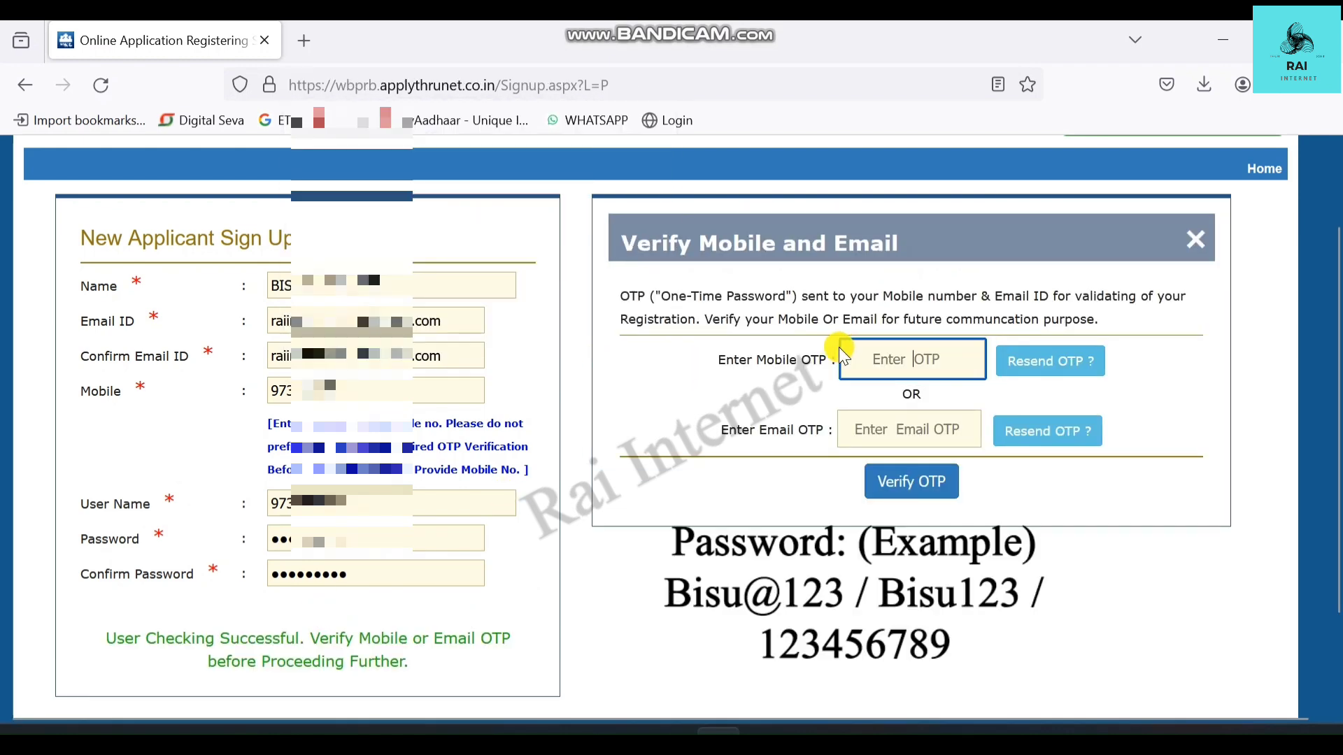
left_click(841, 348)
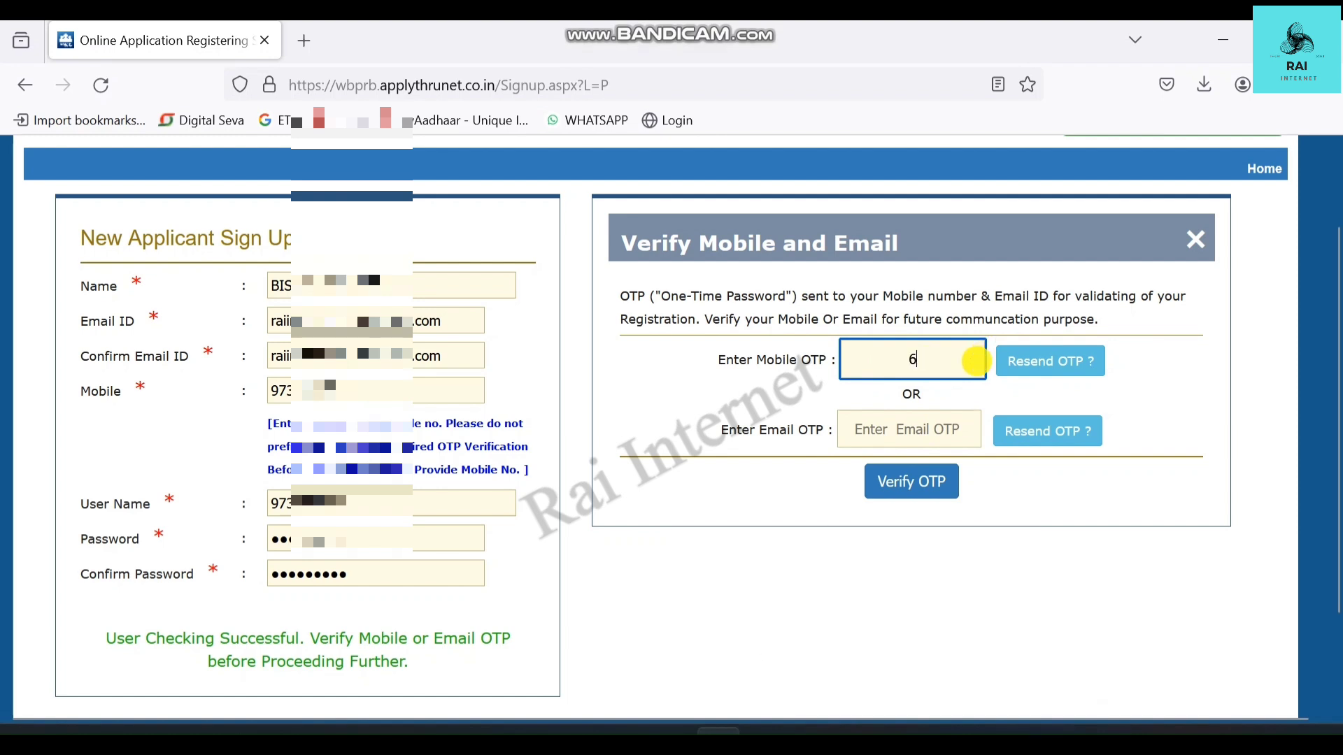
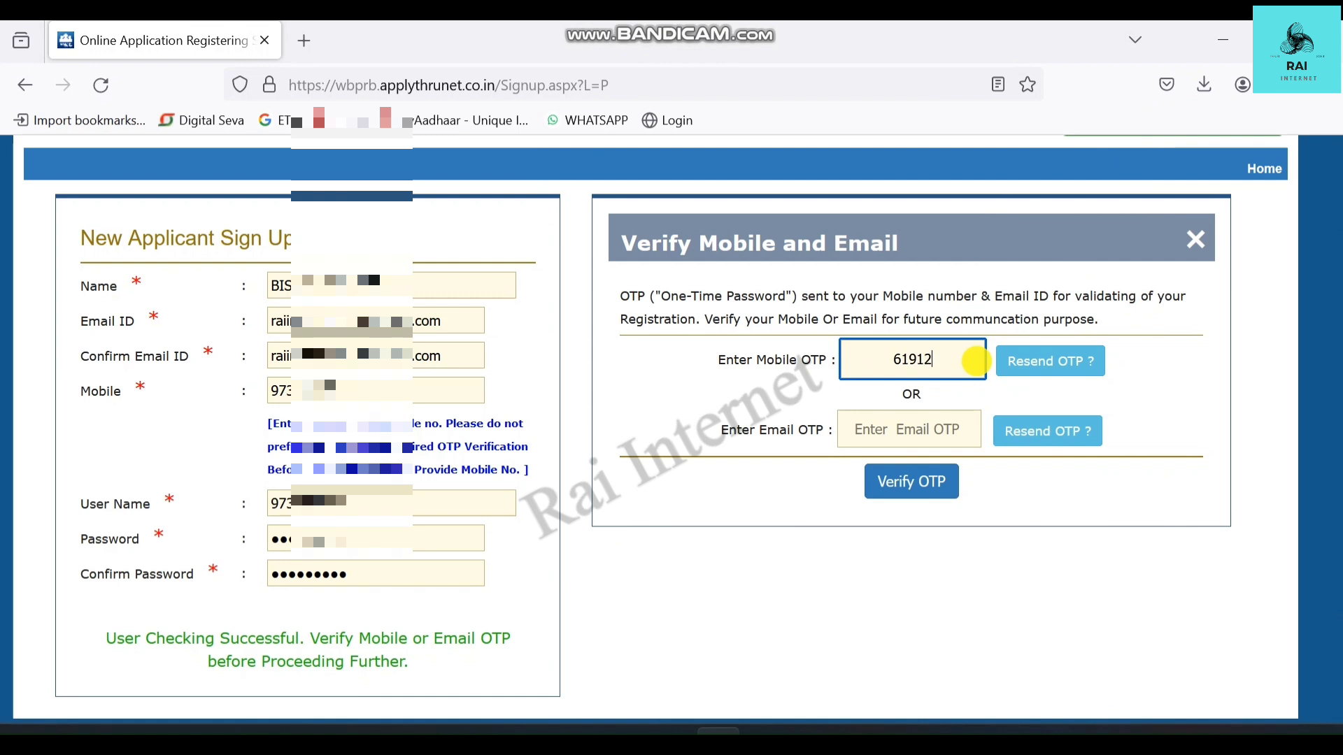
left_click(909, 490)
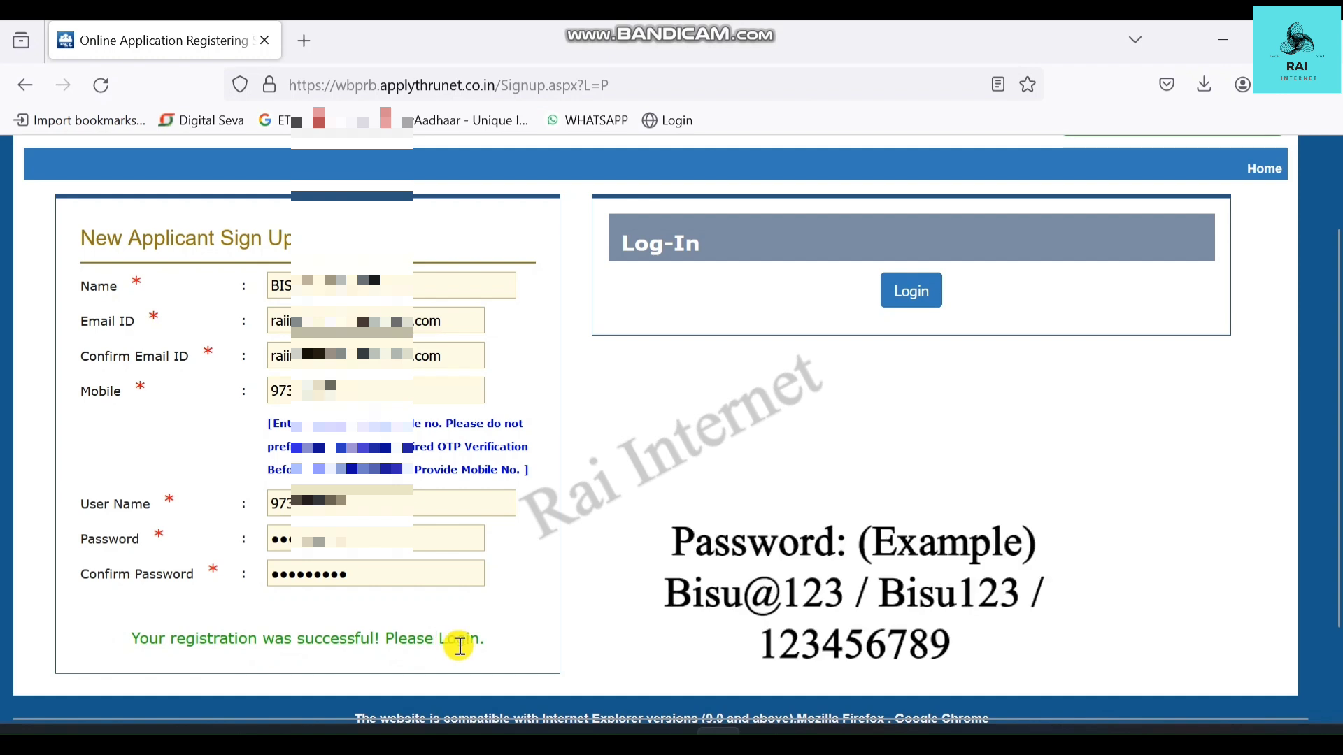
left_click(918, 298)
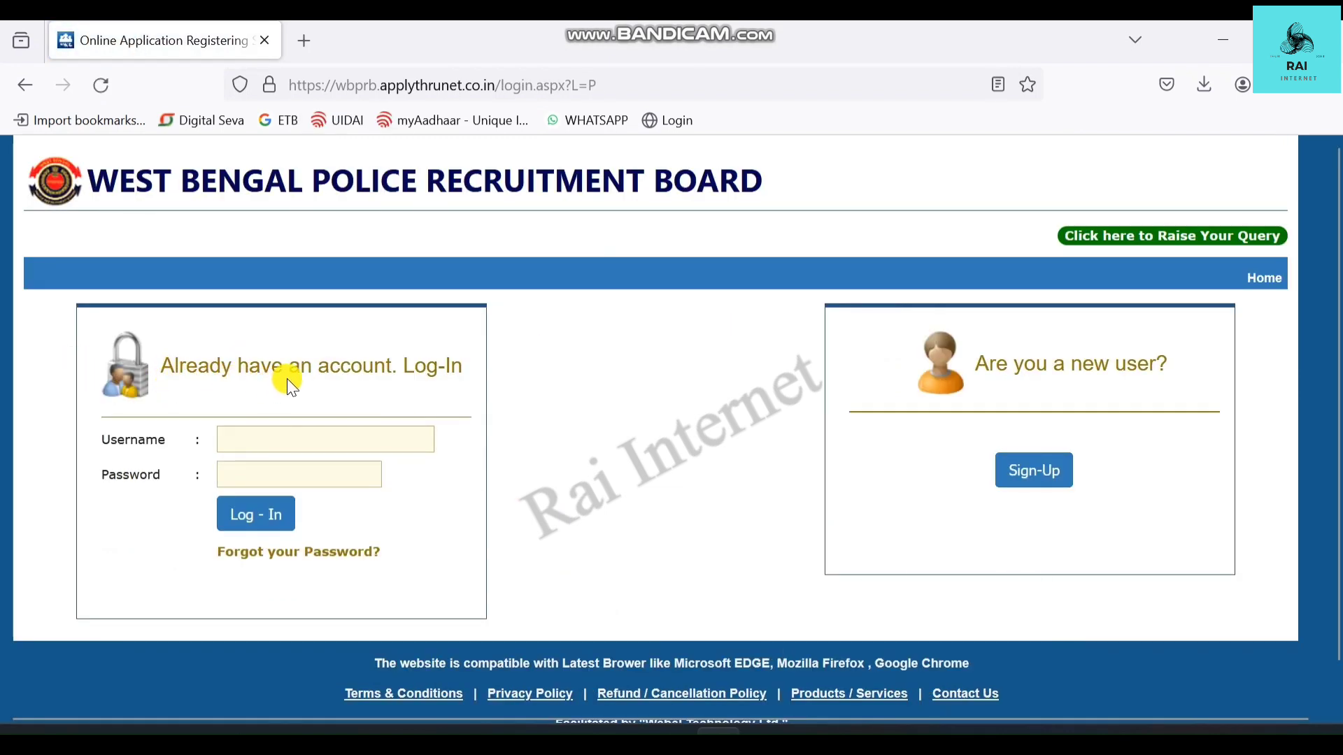
left_click(329, 440)
left_click(455, 418)
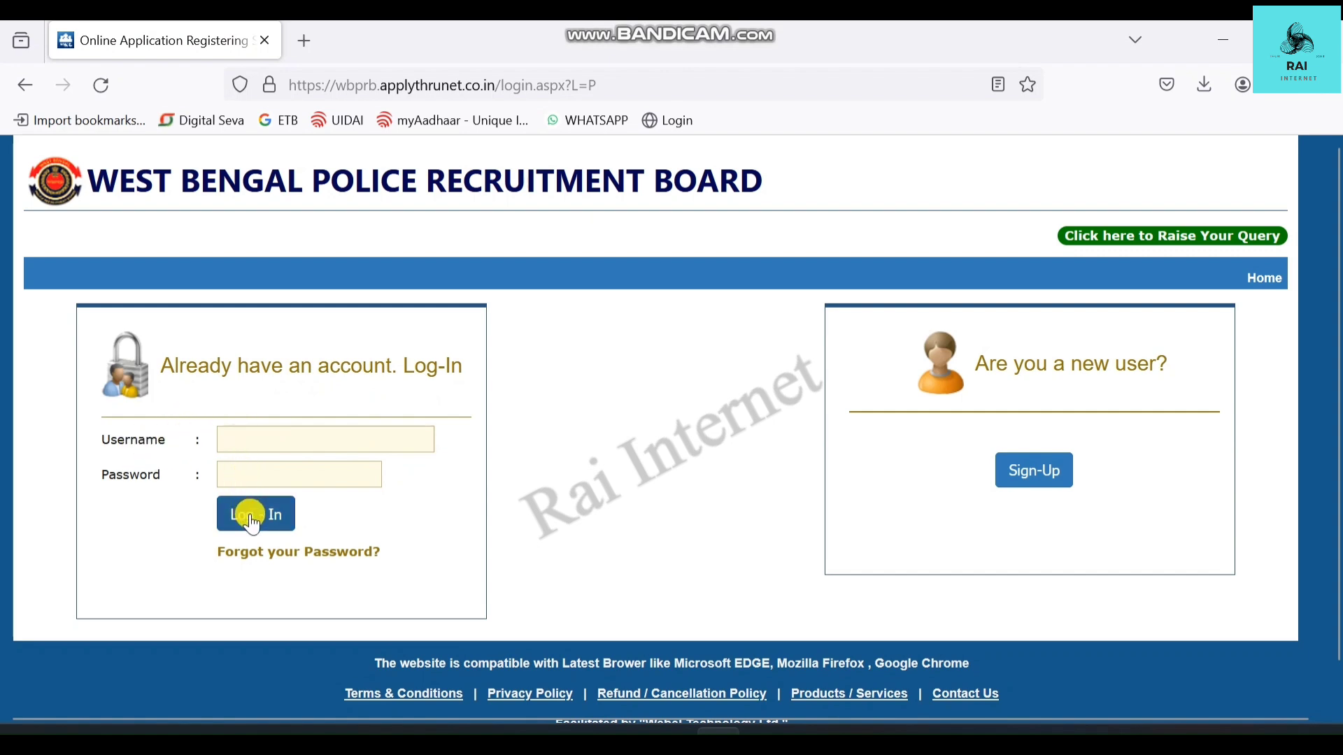
left_click(261, 440)
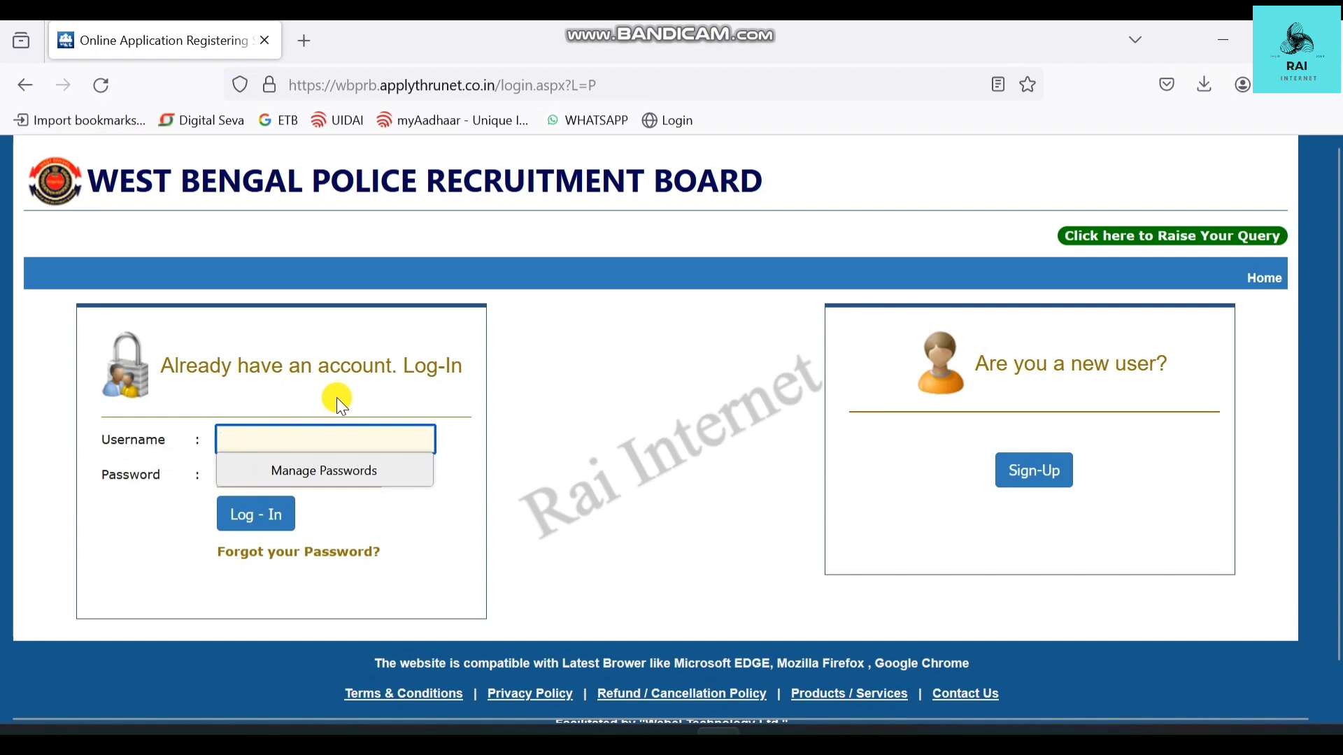
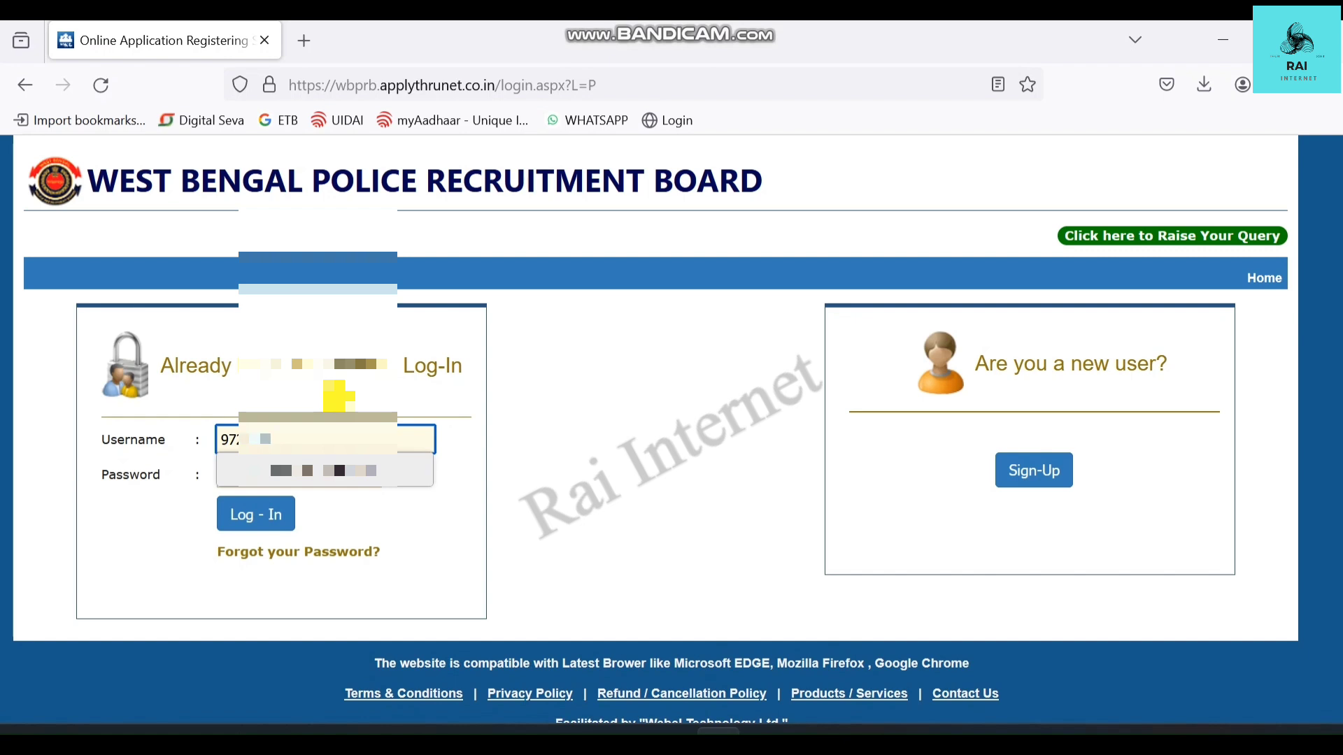
Step: Log in with the new account's username and password and acknowledge 'Successfully Logged In.'
left_click(492, 421)
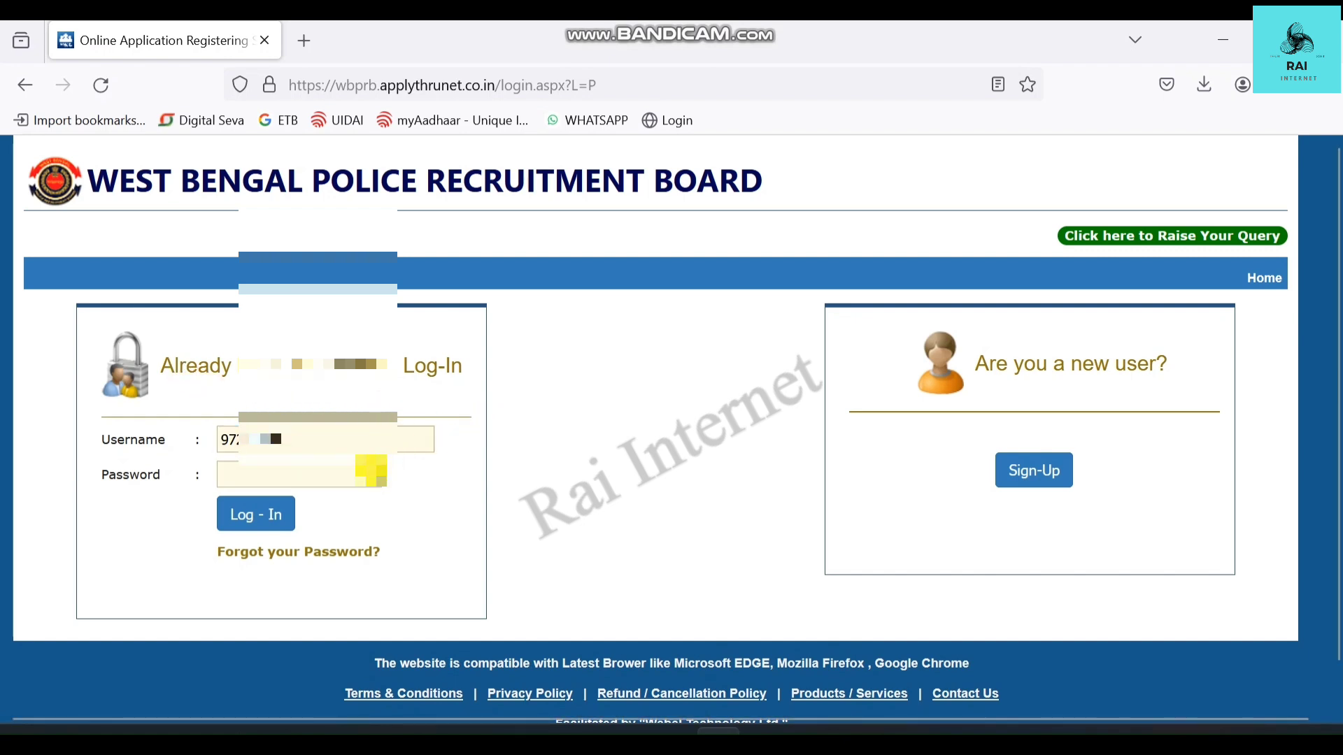
left_click(365, 474)
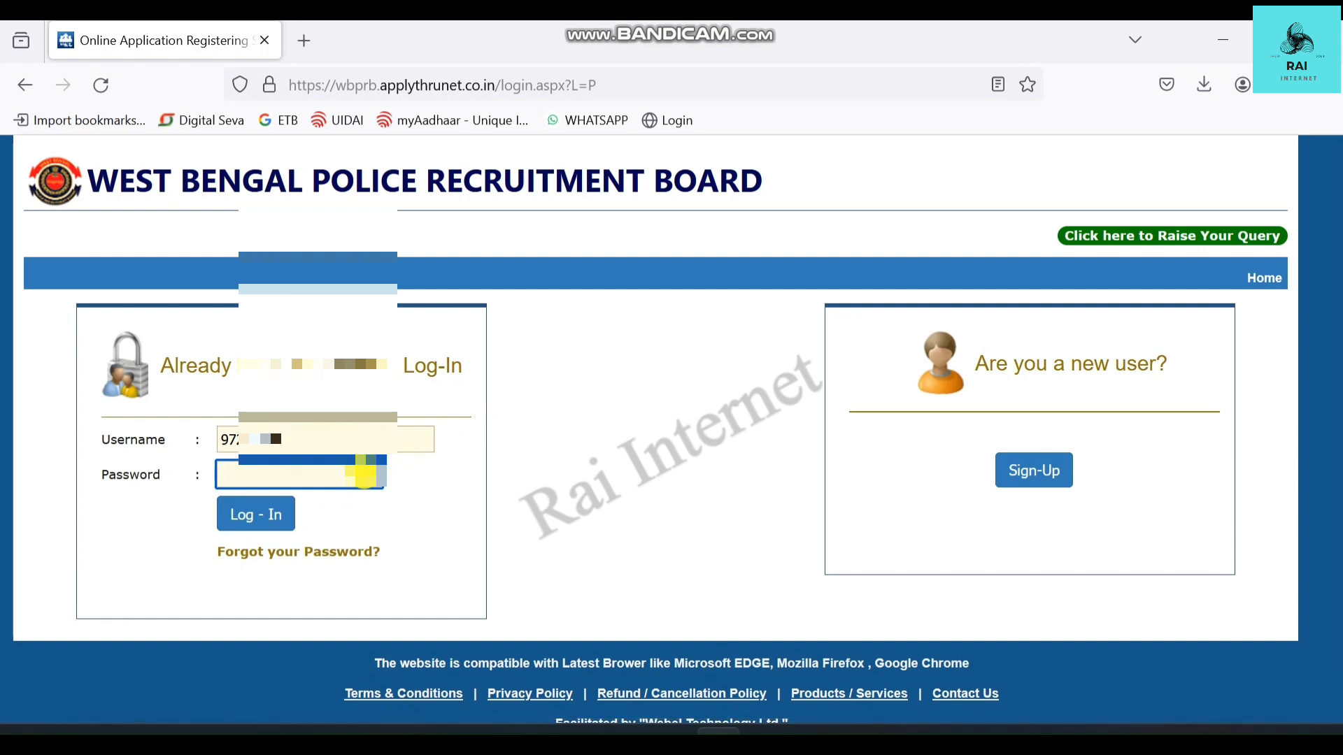
type("•")
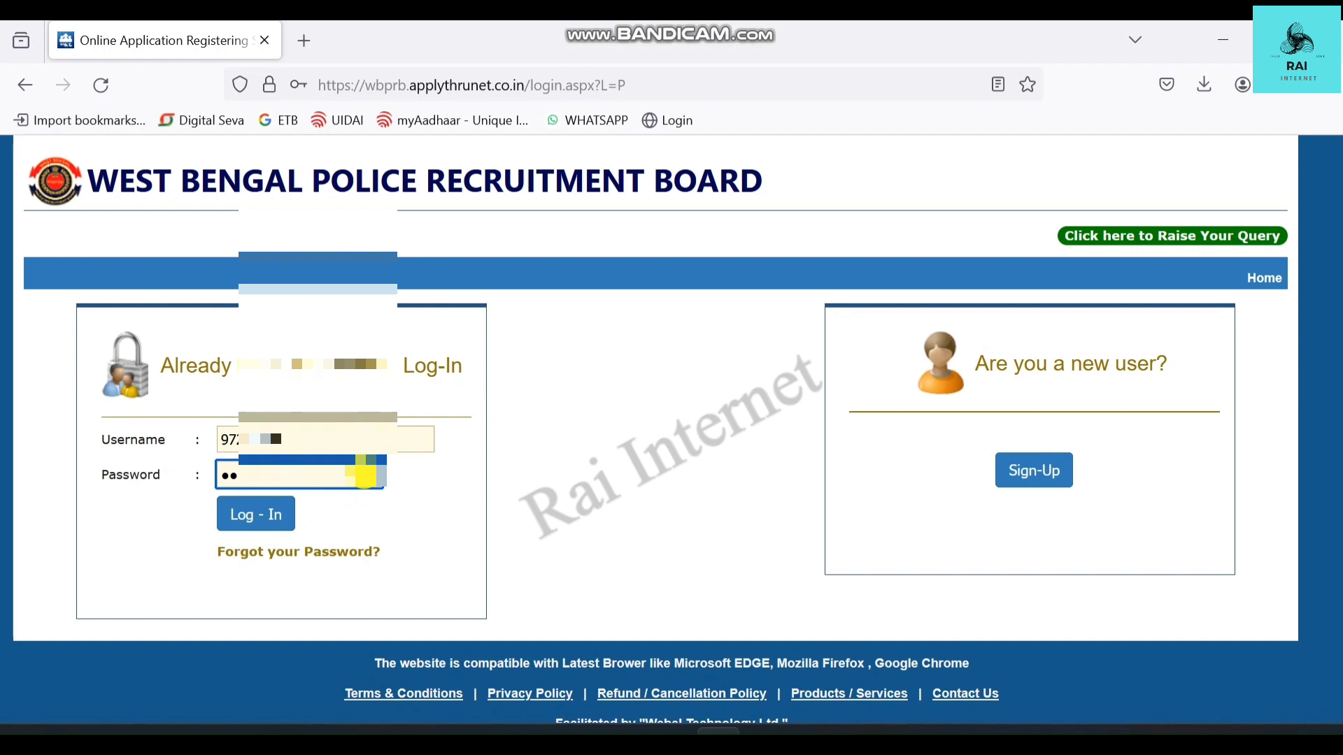
left_click(248, 527)
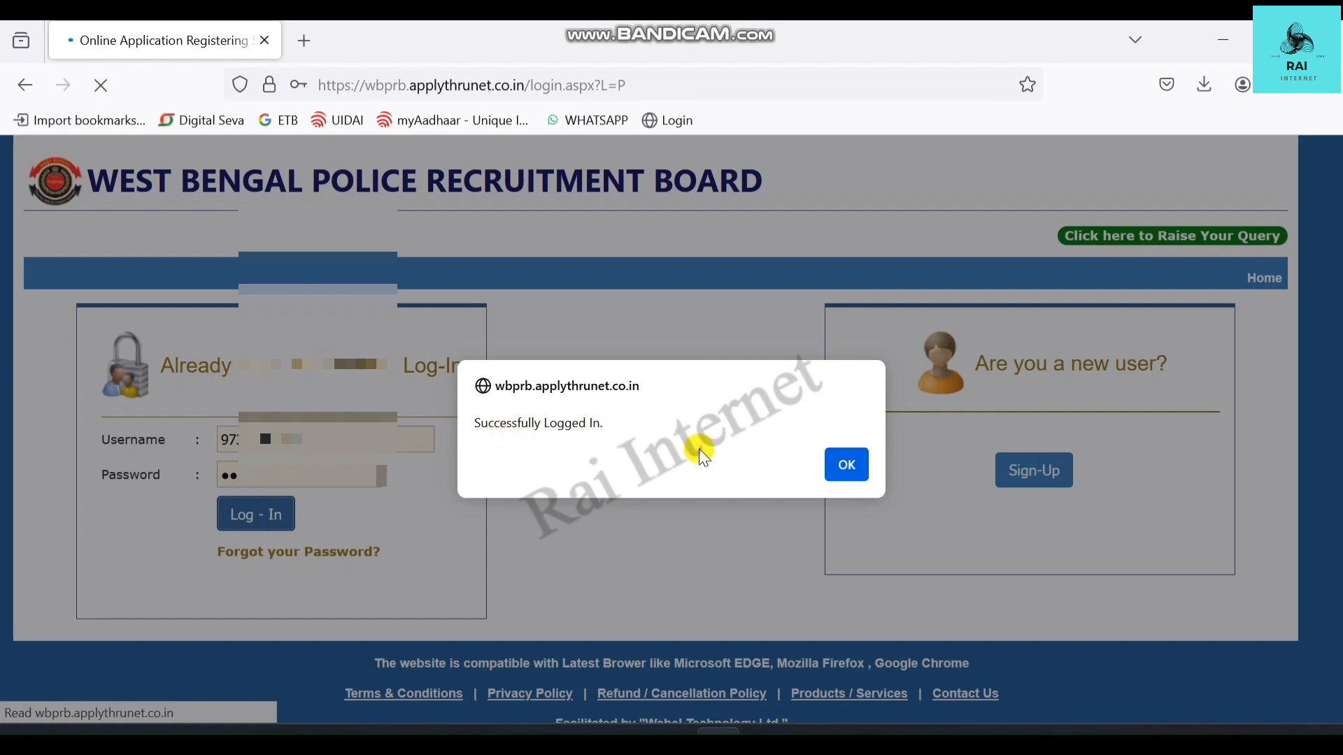
left_click(846, 465)
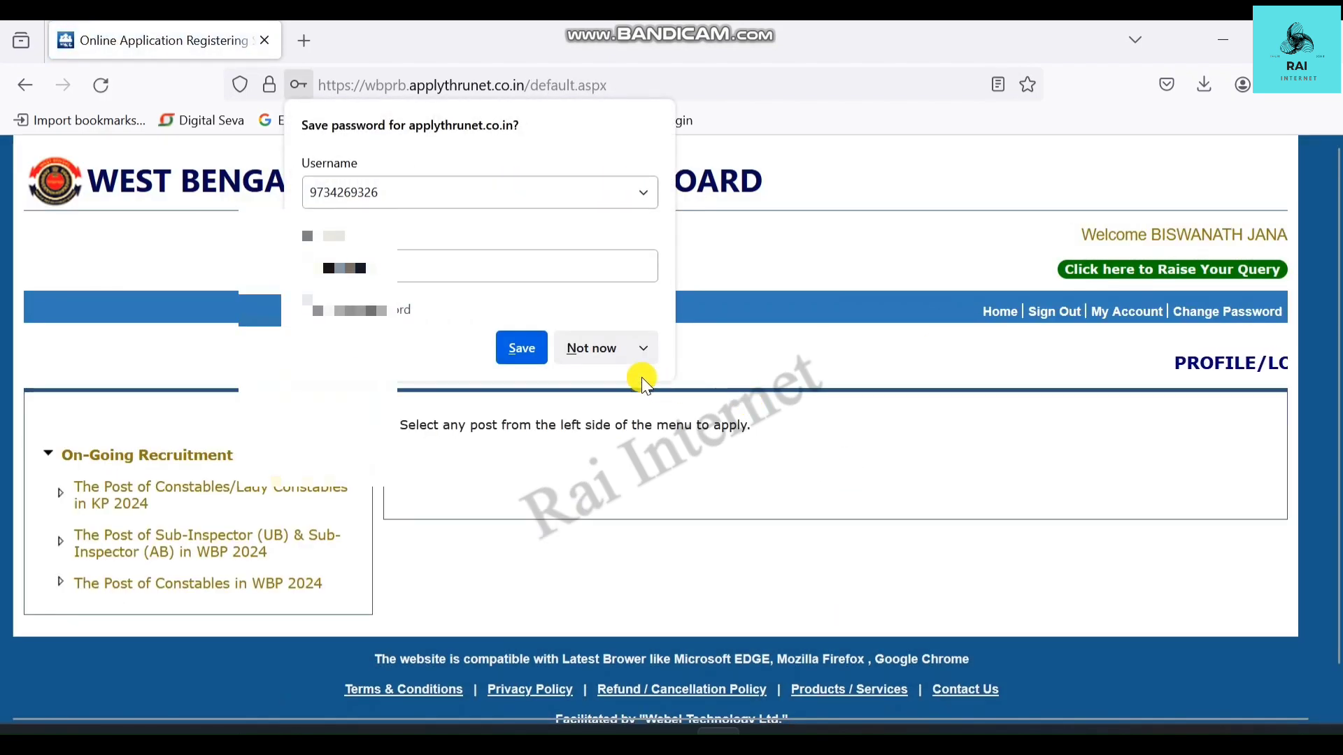
Step: Choose 'Not now' on Firefox's prompt to save the password
left_click(595, 349)
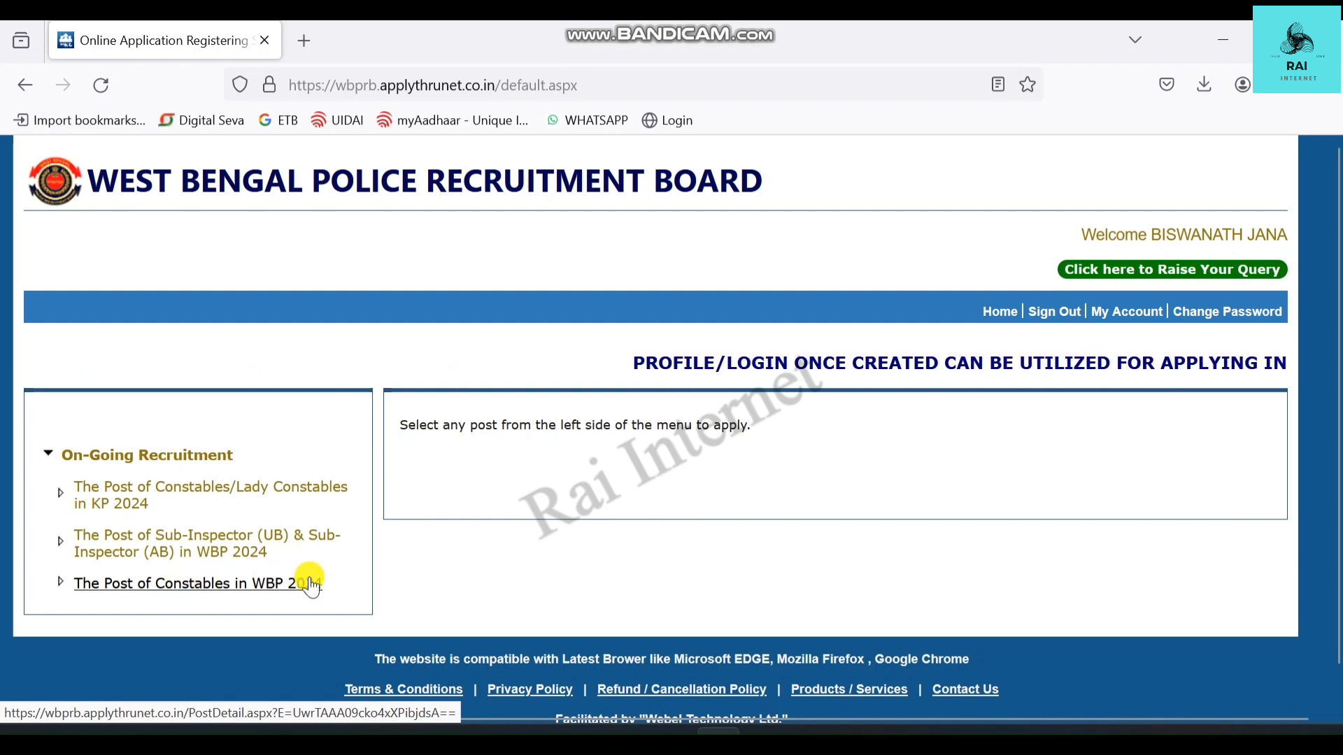
Step: Open The Post of Constables in WBP 2024 and start its online application
left_click(210, 586)
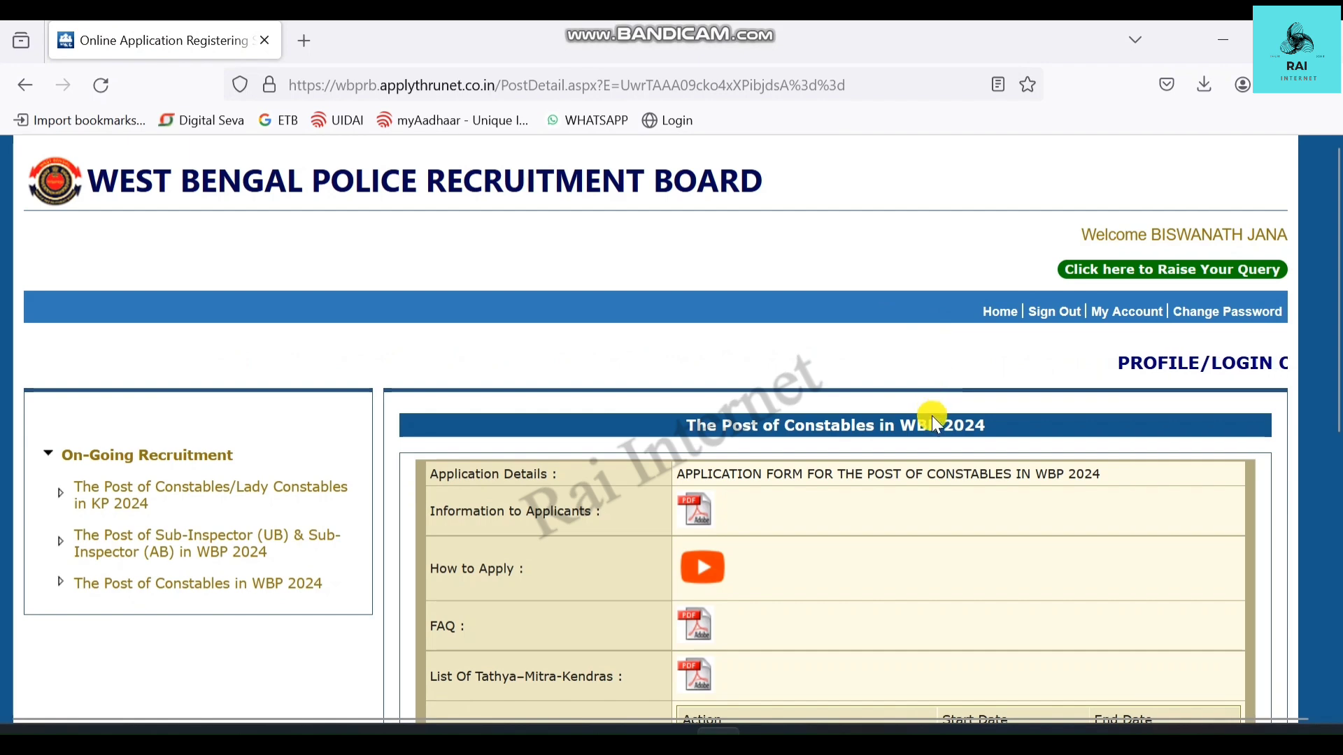
scroll(909, 441, "down", 3)
scroll(898, 461, "down", 5)
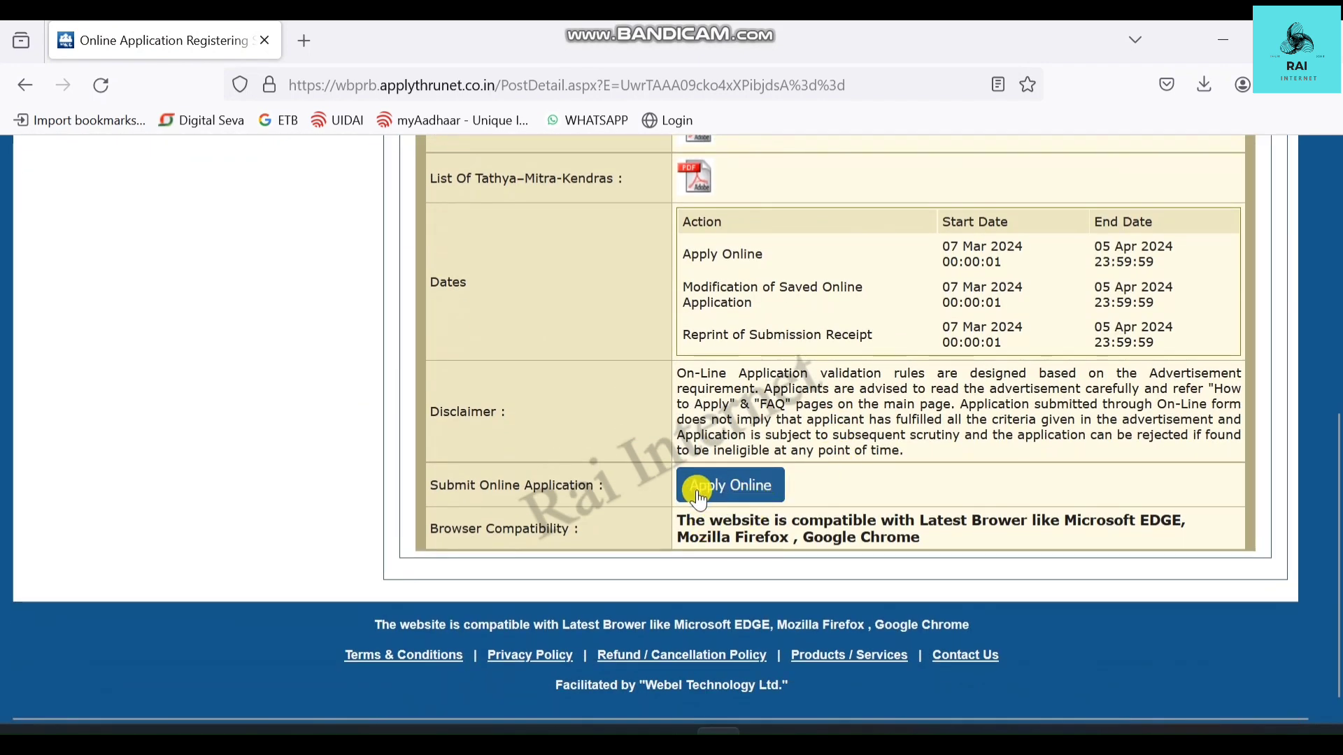
left_click(728, 489)
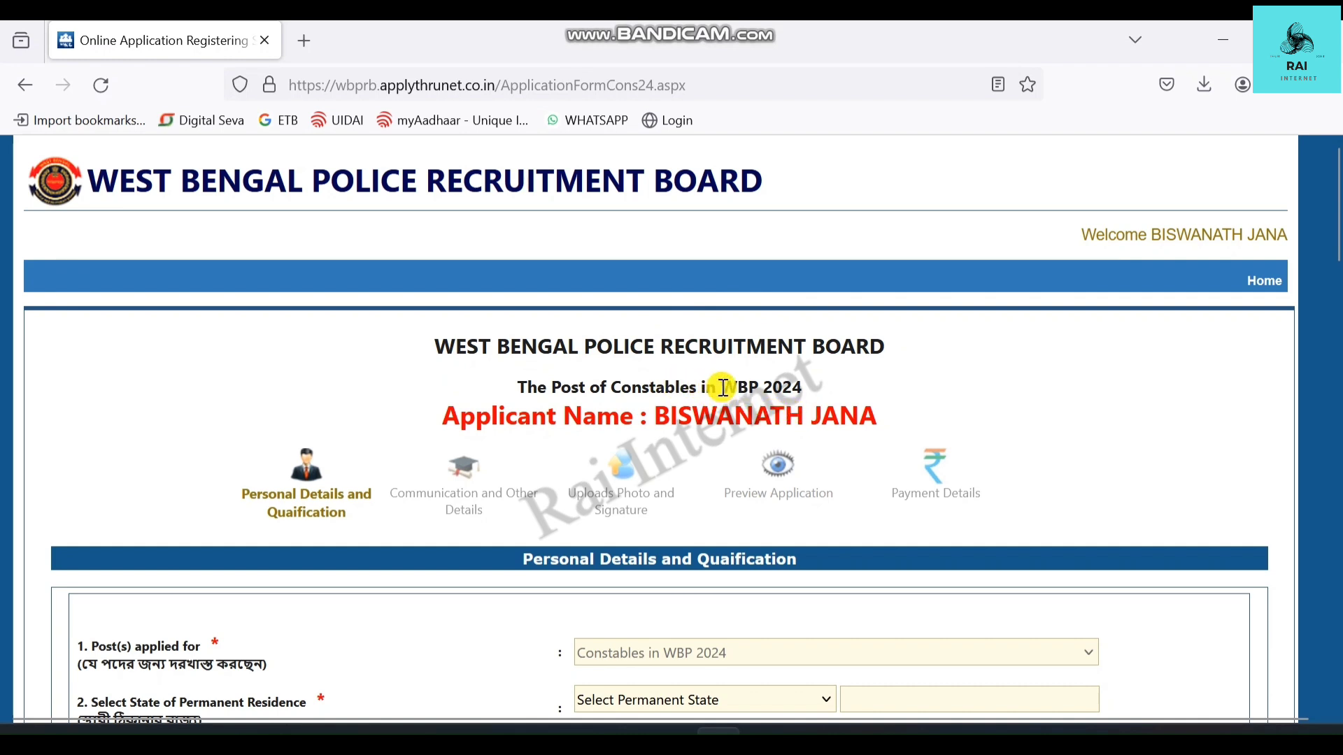
Step: Scroll the form down to the Post(s) applied for and State of Permanent Residence fields
left_click_drag(723, 387, 758, 393)
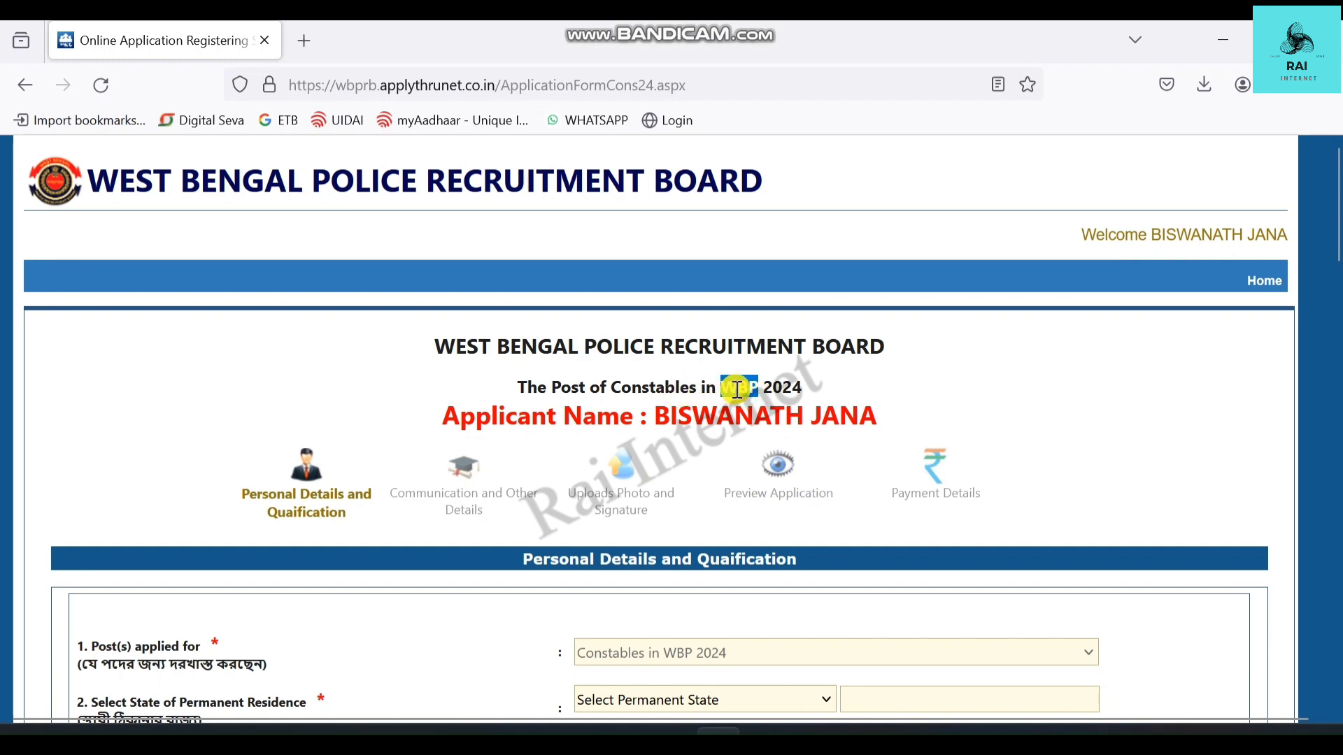
left_click(831, 385)
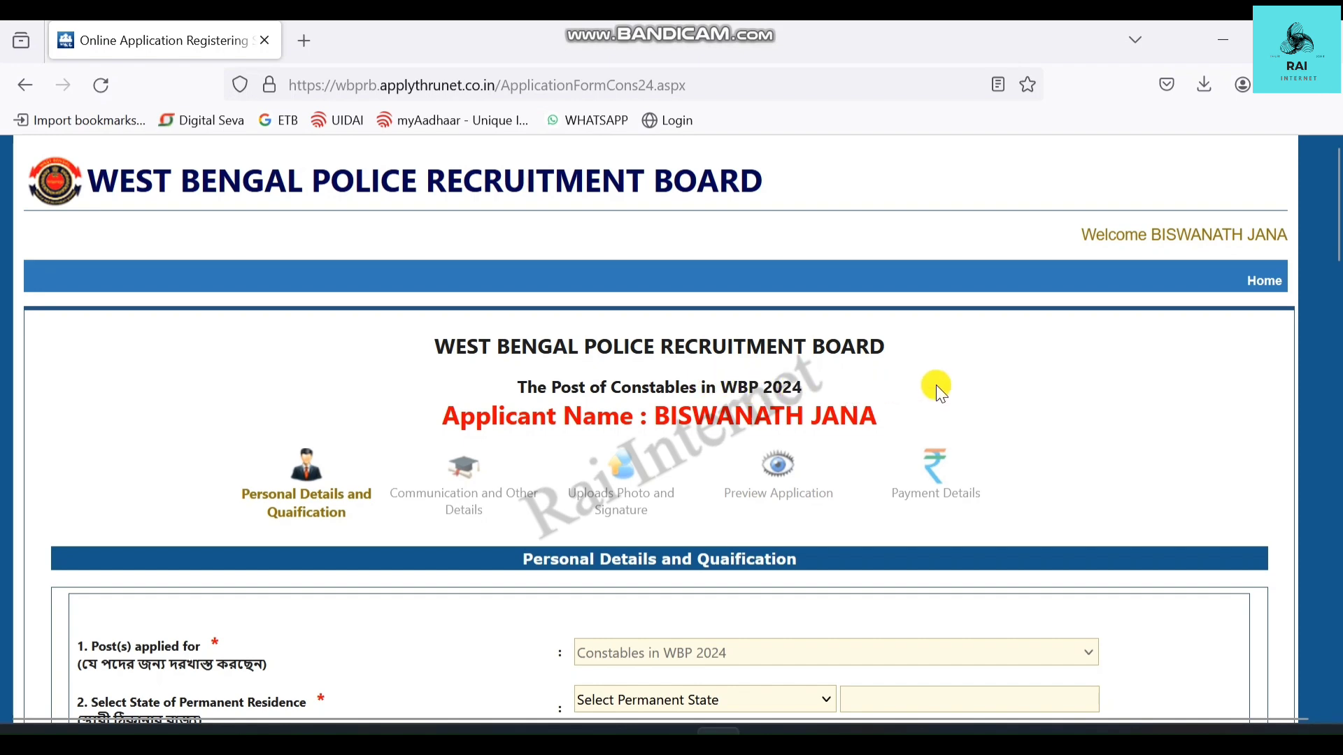
scroll(973, 384, "down", 3)
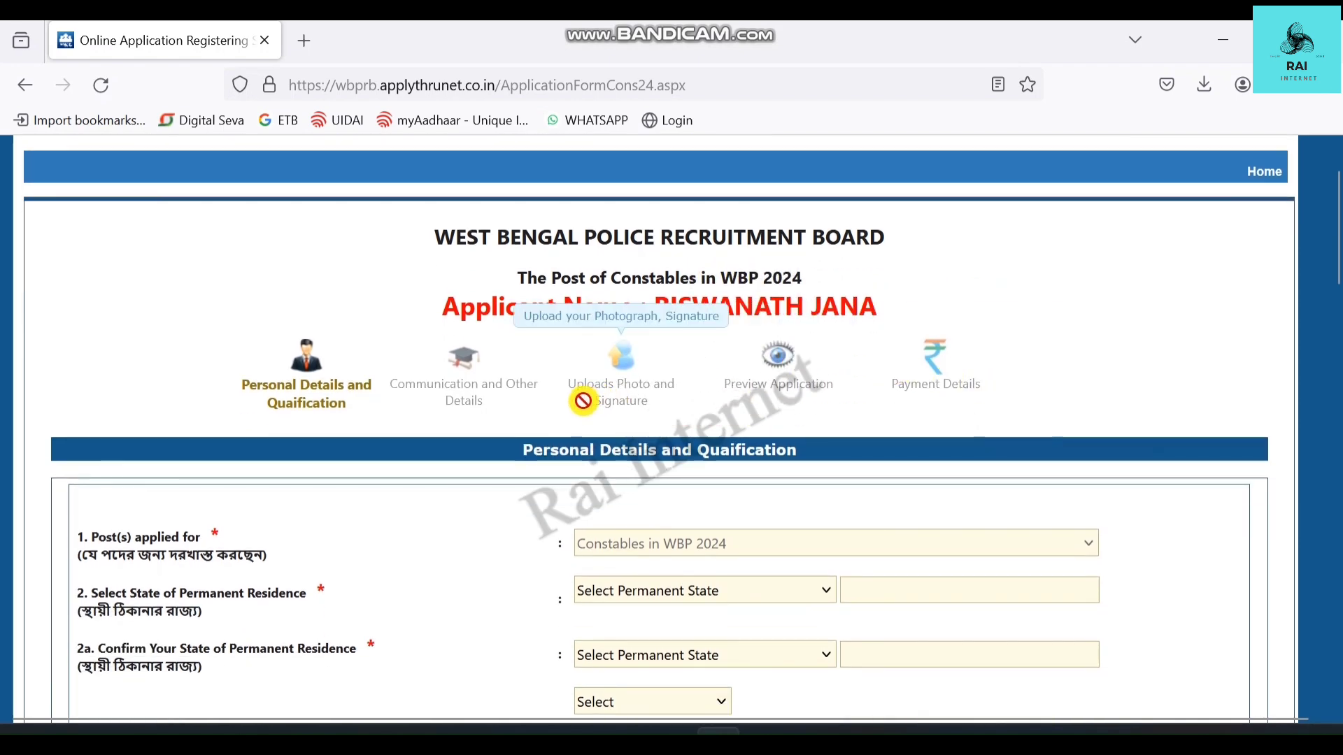
scroll(1182, 325, "down", 5)
scroll(1192, 328, "down", 2)
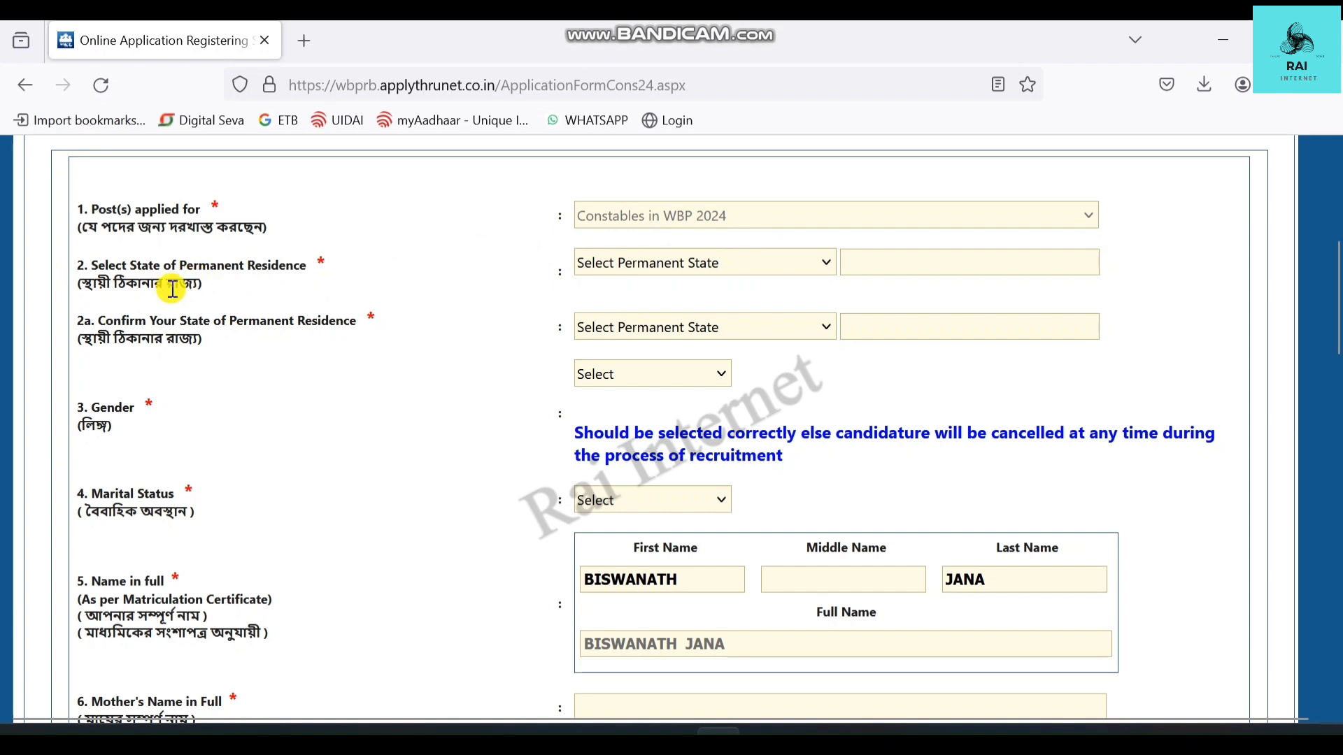
Step: Choose WEST BENGAL as the permanent state in item 2 and again in item 2a
left_click(664, 263)
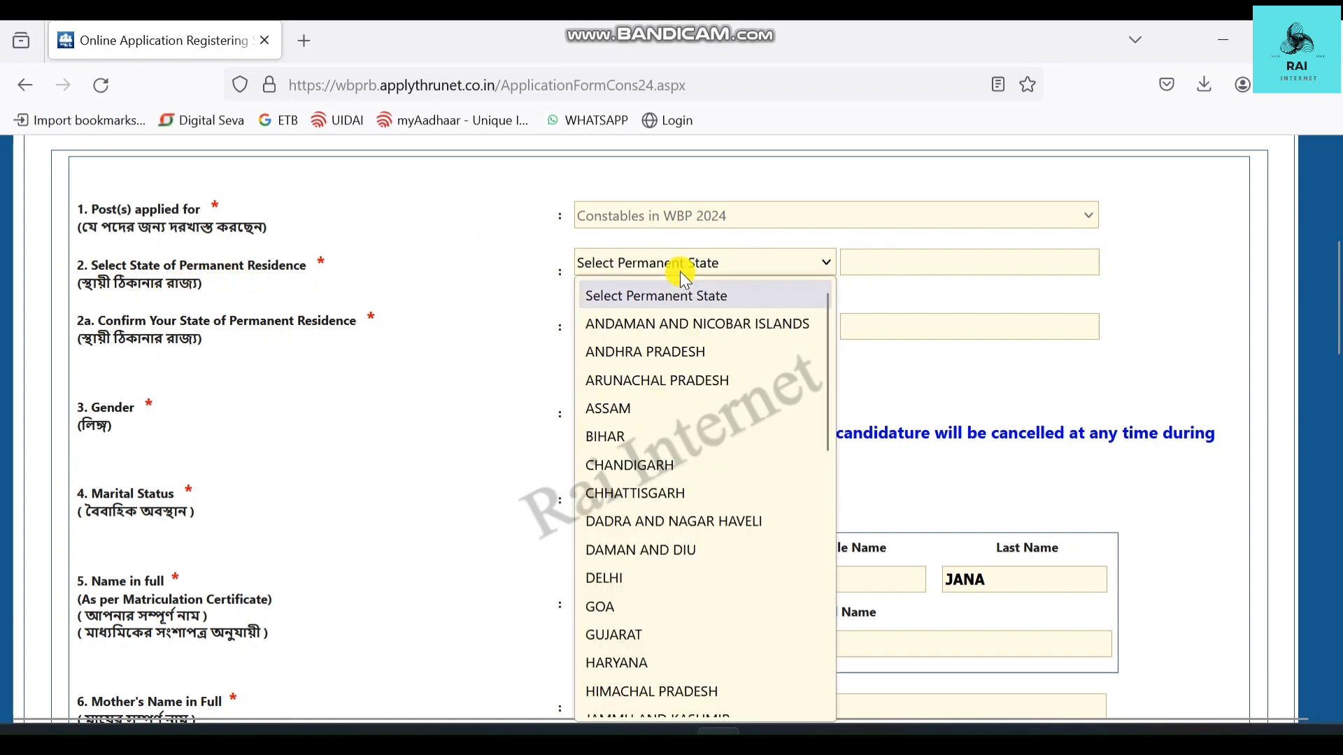
scroll(719, 392, "down", 7)
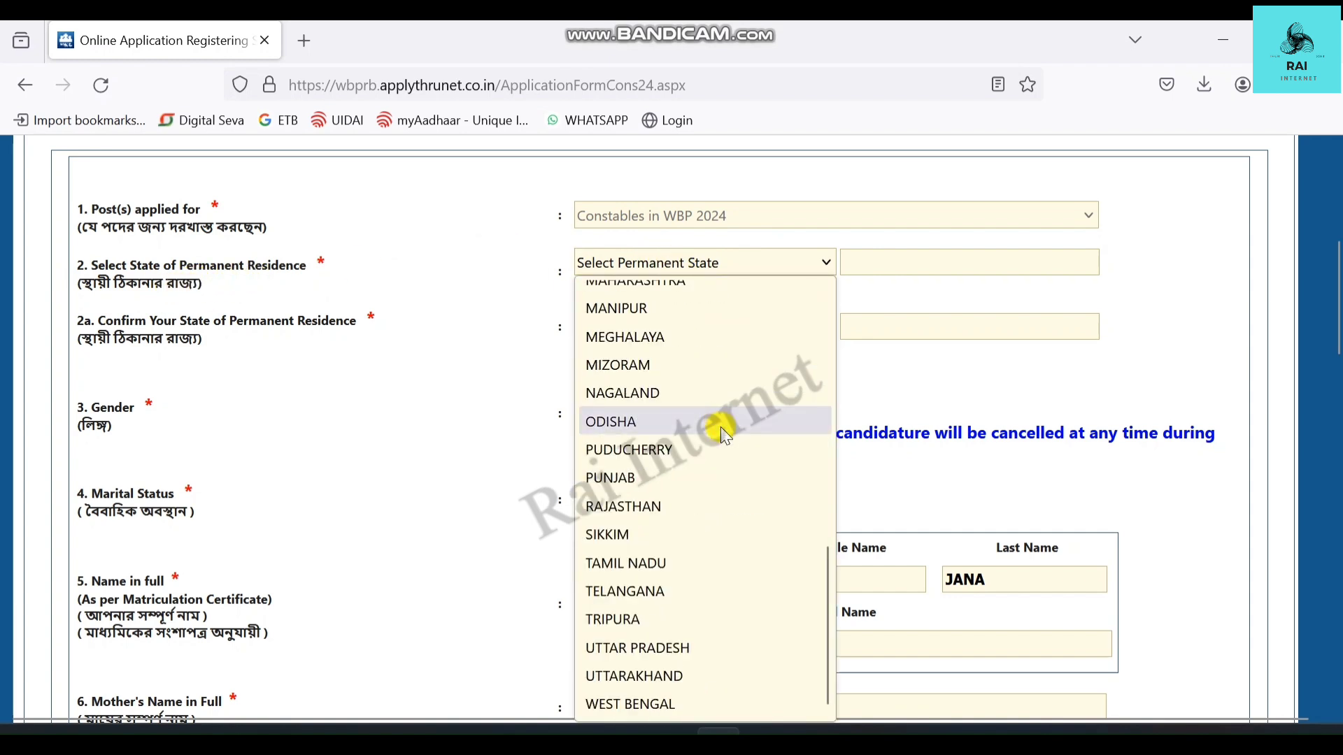
left_click(637, 707)
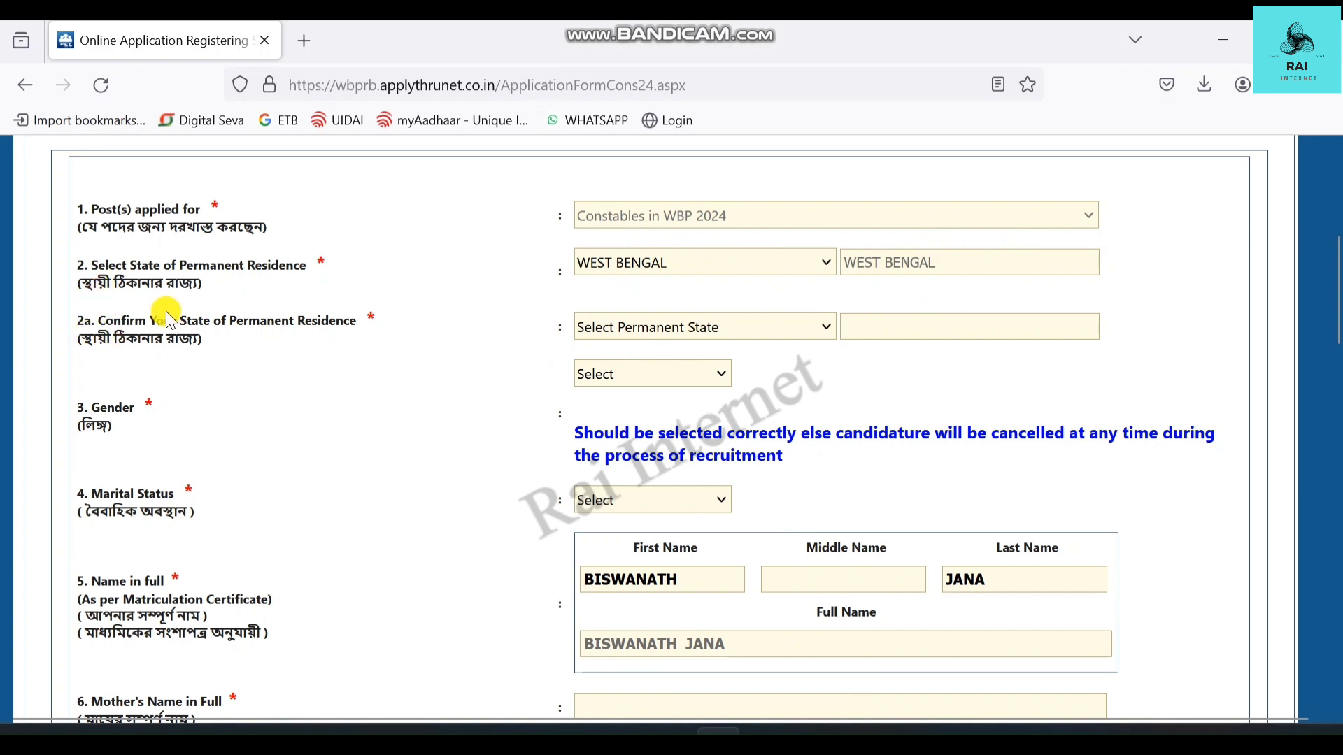
left_click(666, 328)
scroll(707, 552, "down", 8)
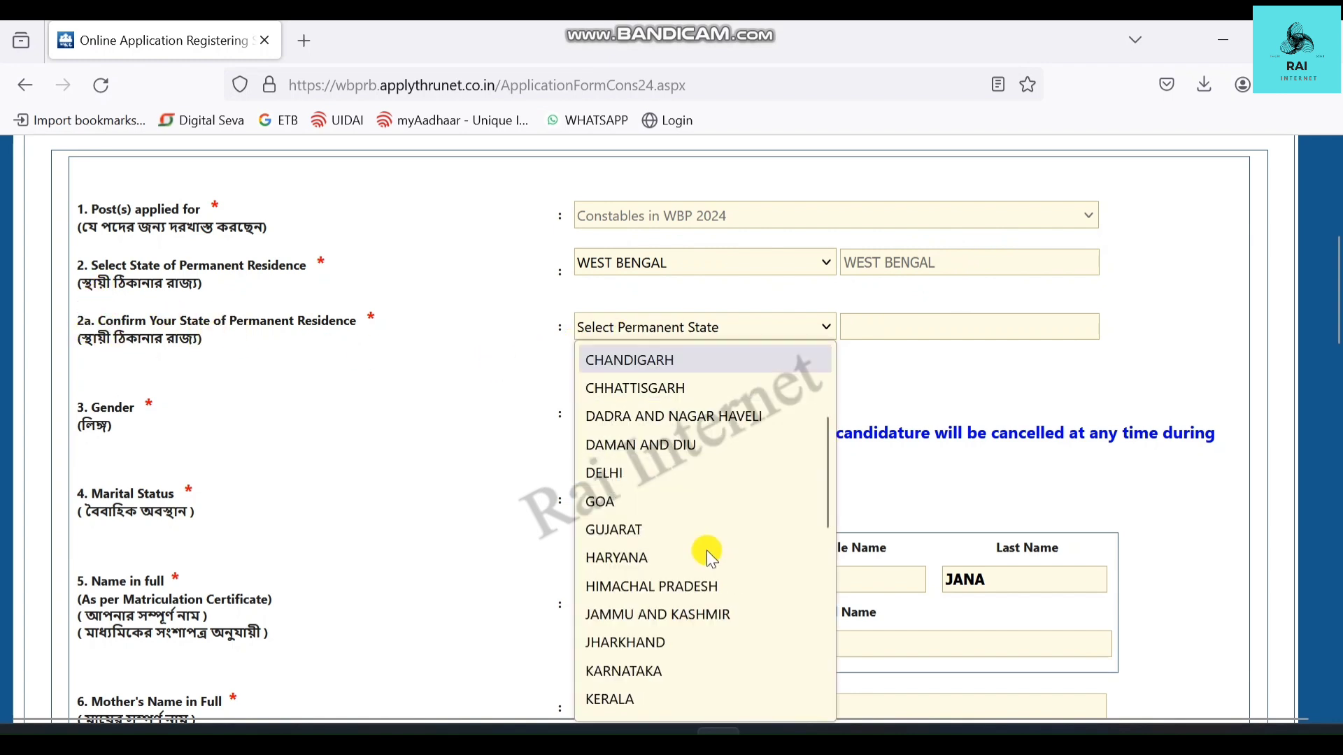
left_click(650, 710)
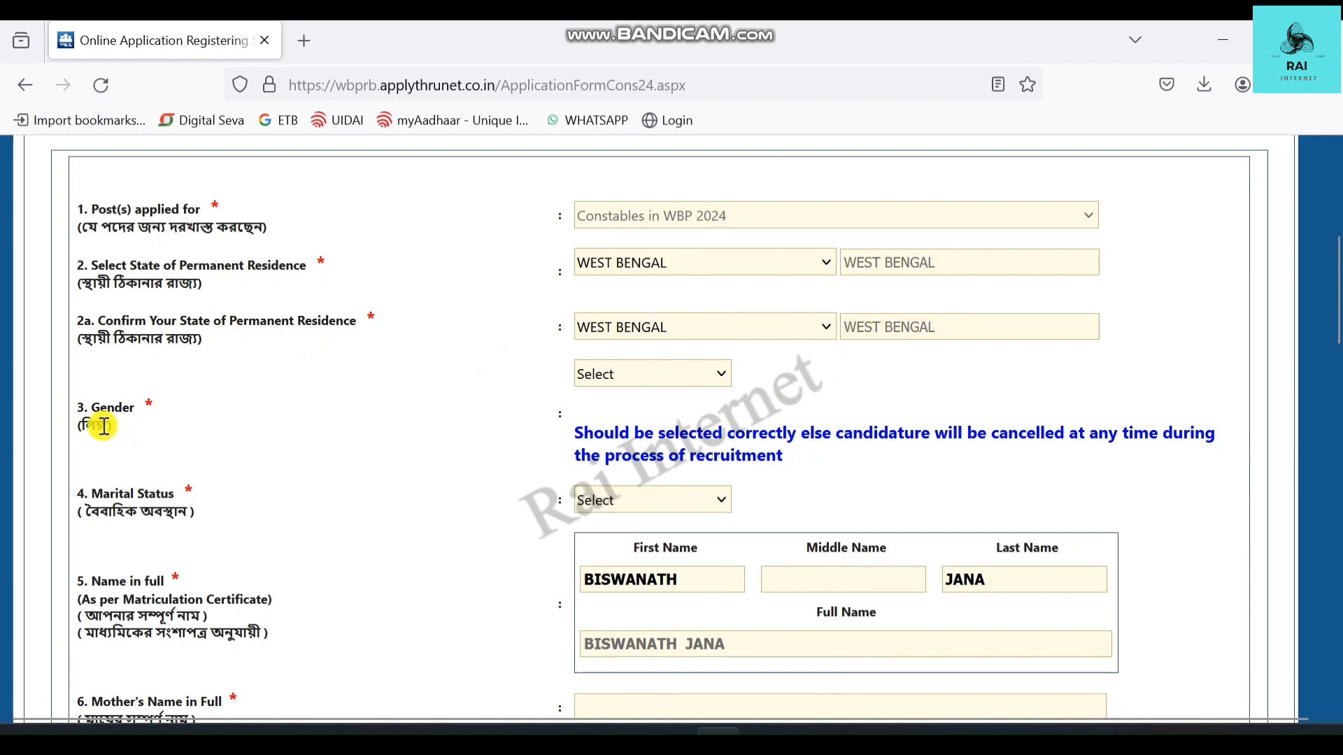
Step: Set Gender to Male and Marital Status to Un-Married
left_click(660, 371)
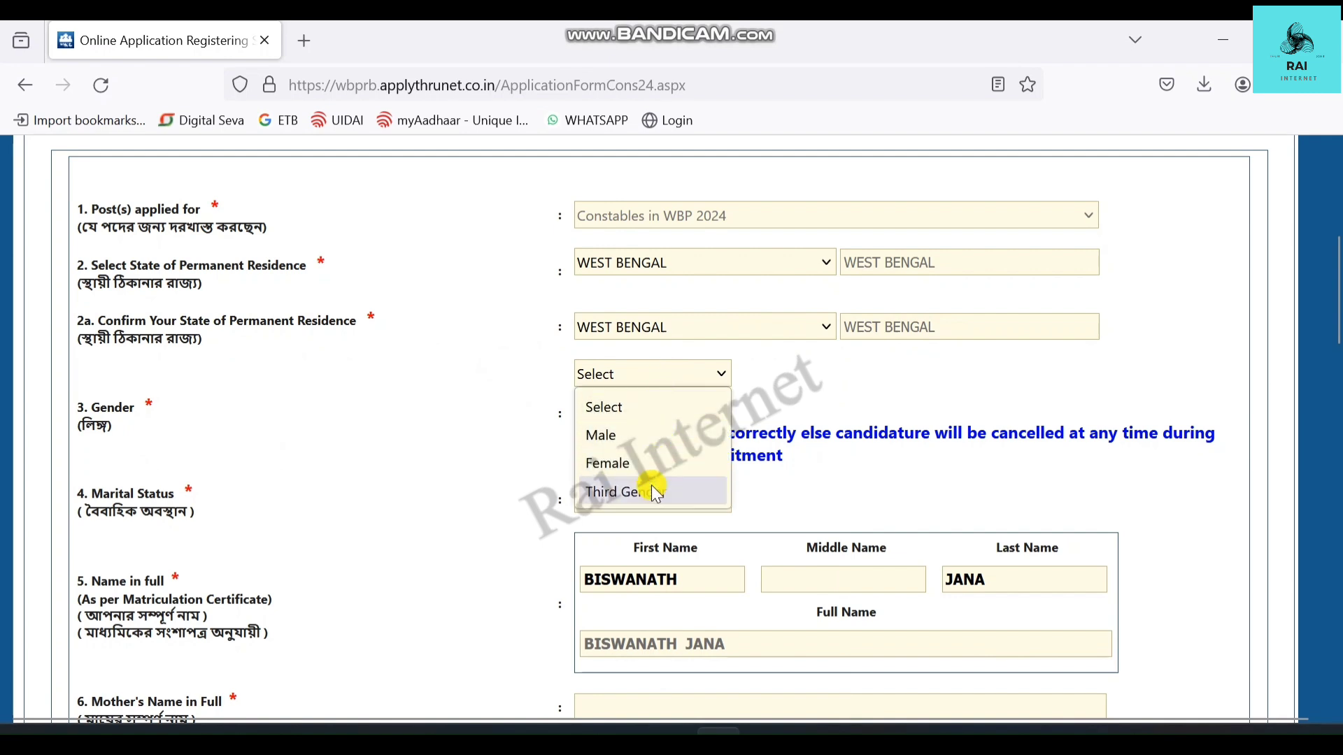
left_click(644, 435)
scroll(721, 410, "down", 2)
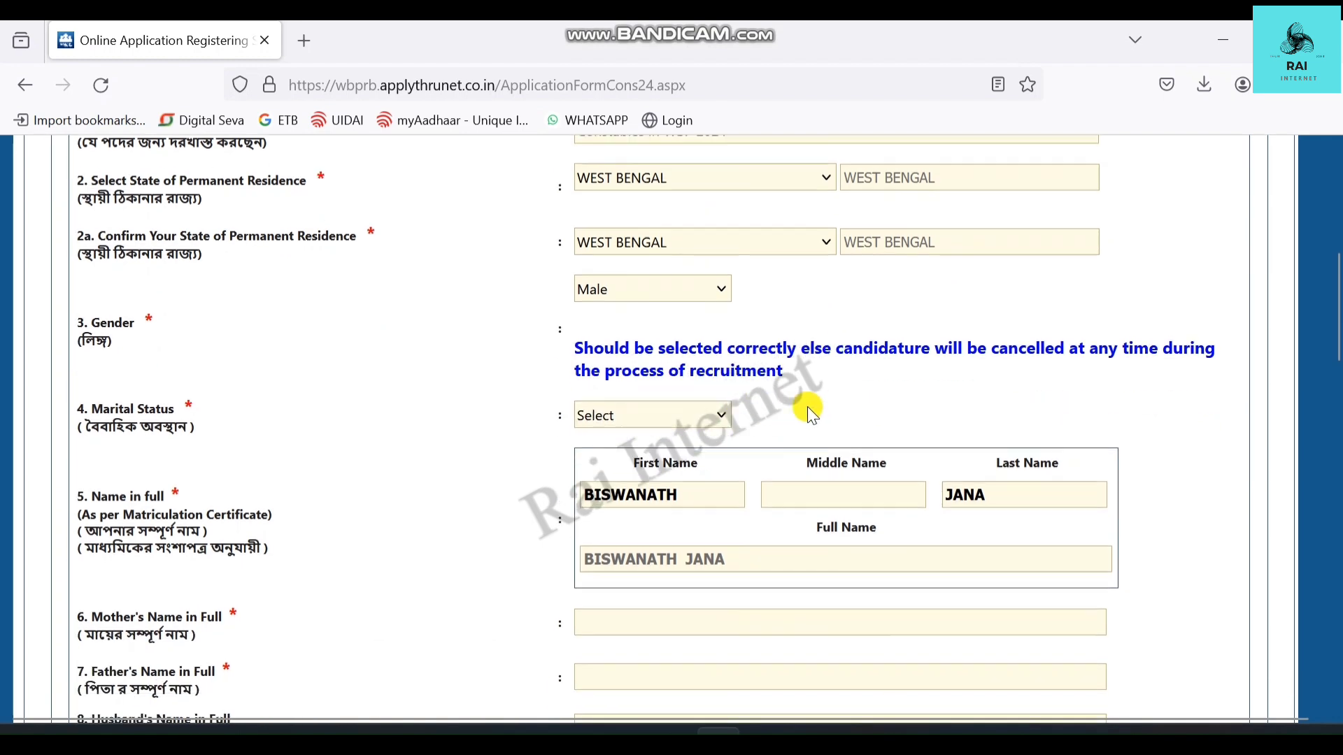
scroll(291, 453, "down", 2)
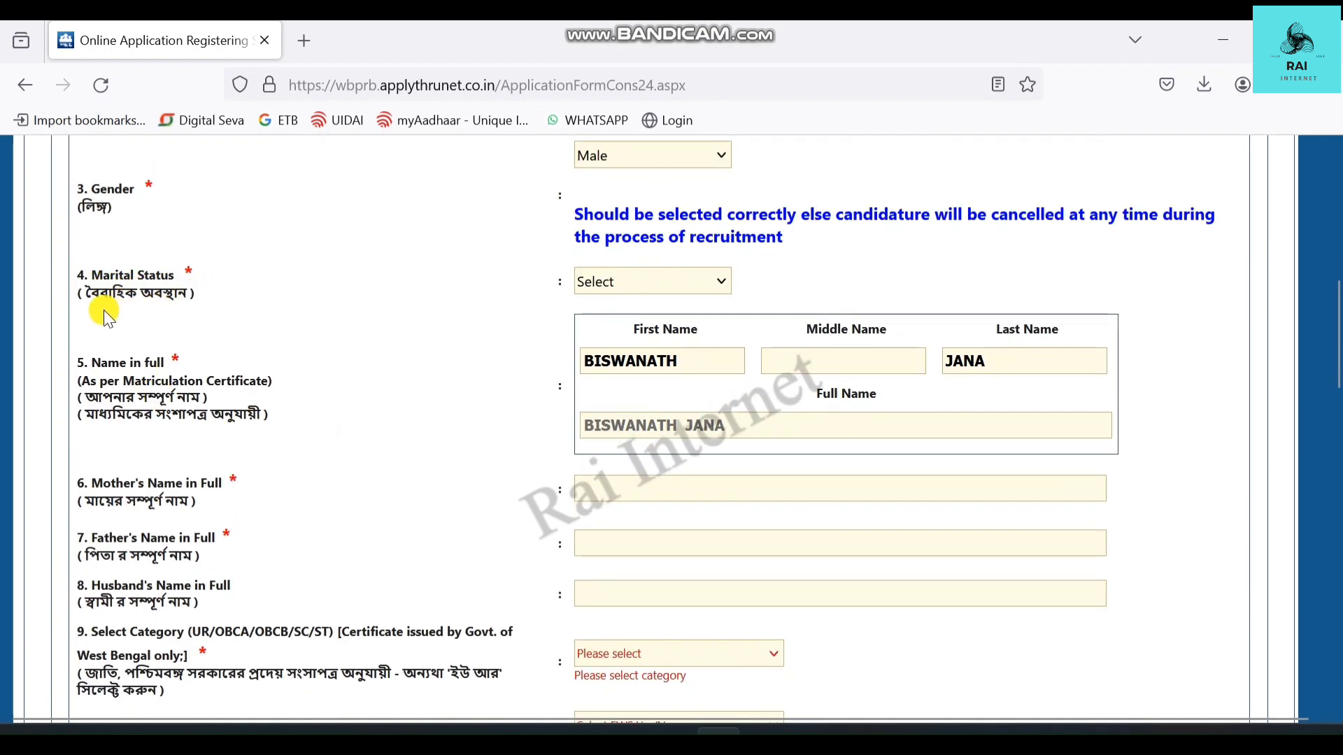
left_click(657, 281)
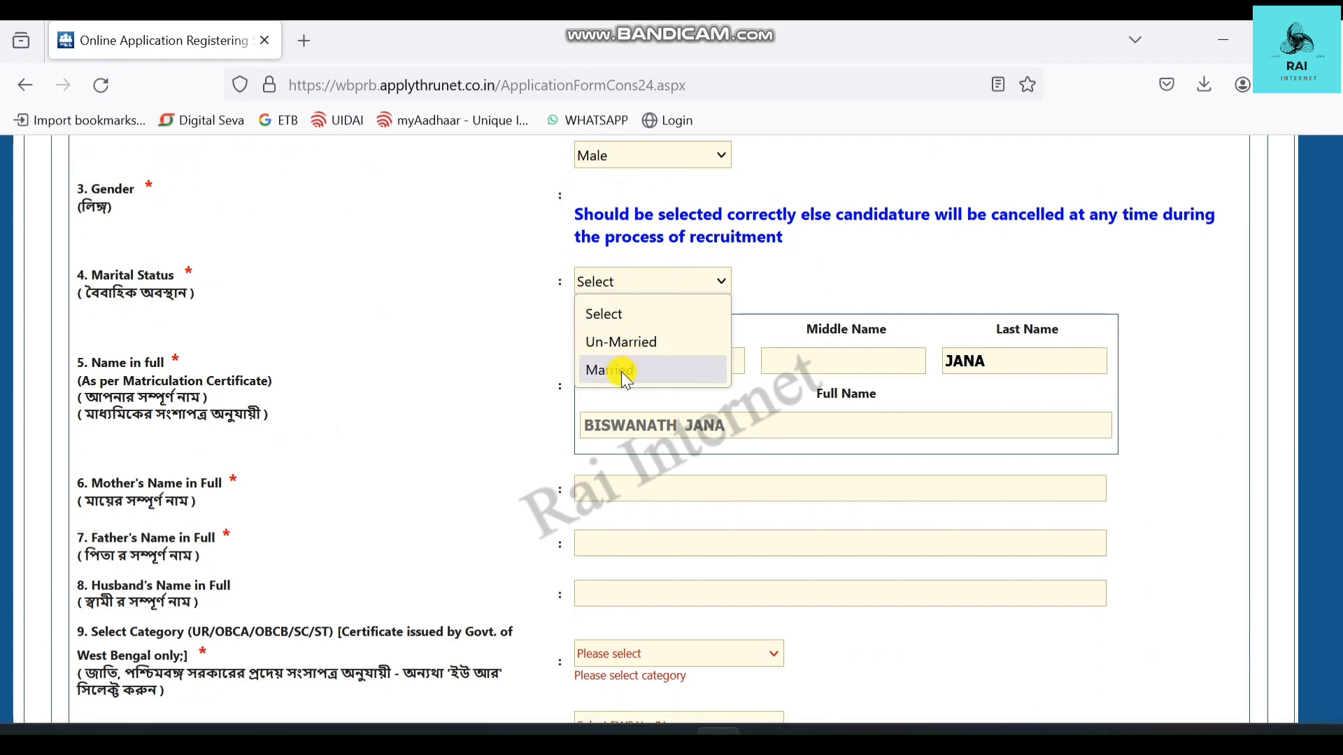
left_click(644, 341)
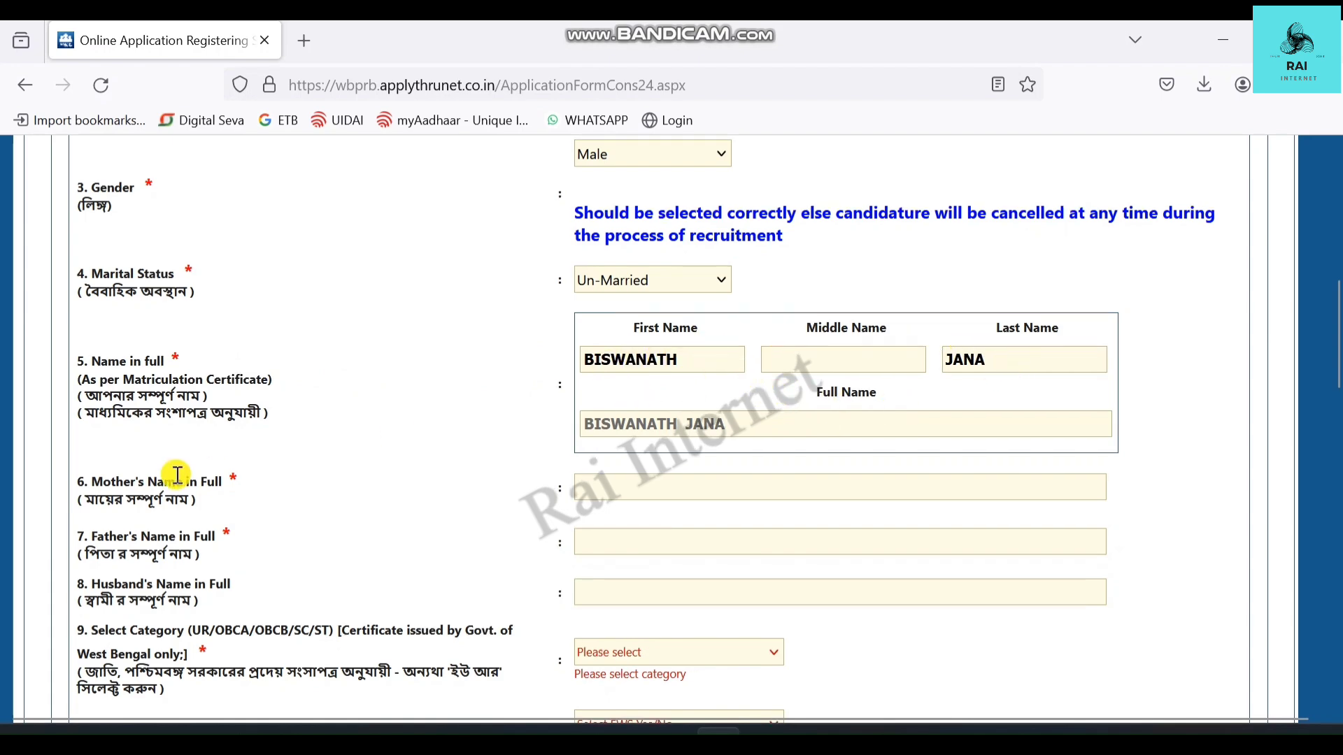
scroll(180, 474, "down", 3)
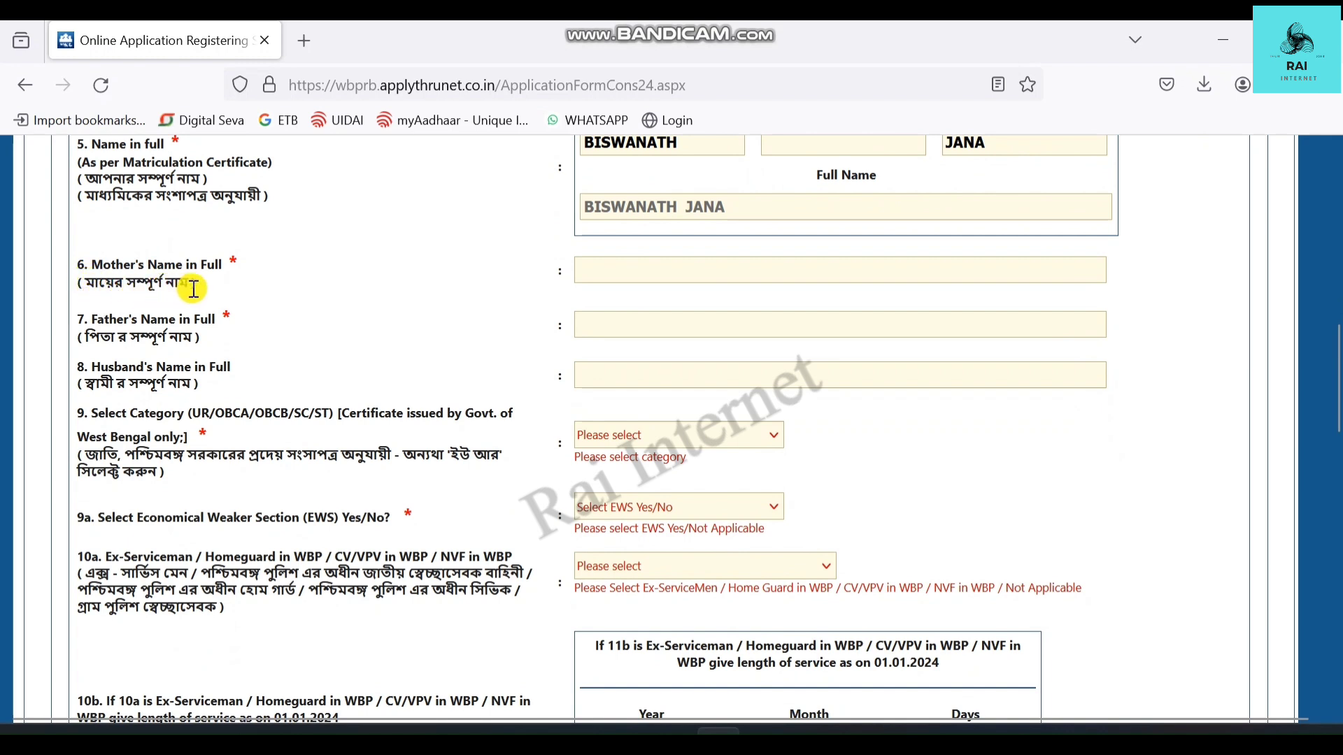
left_click(627, 269)
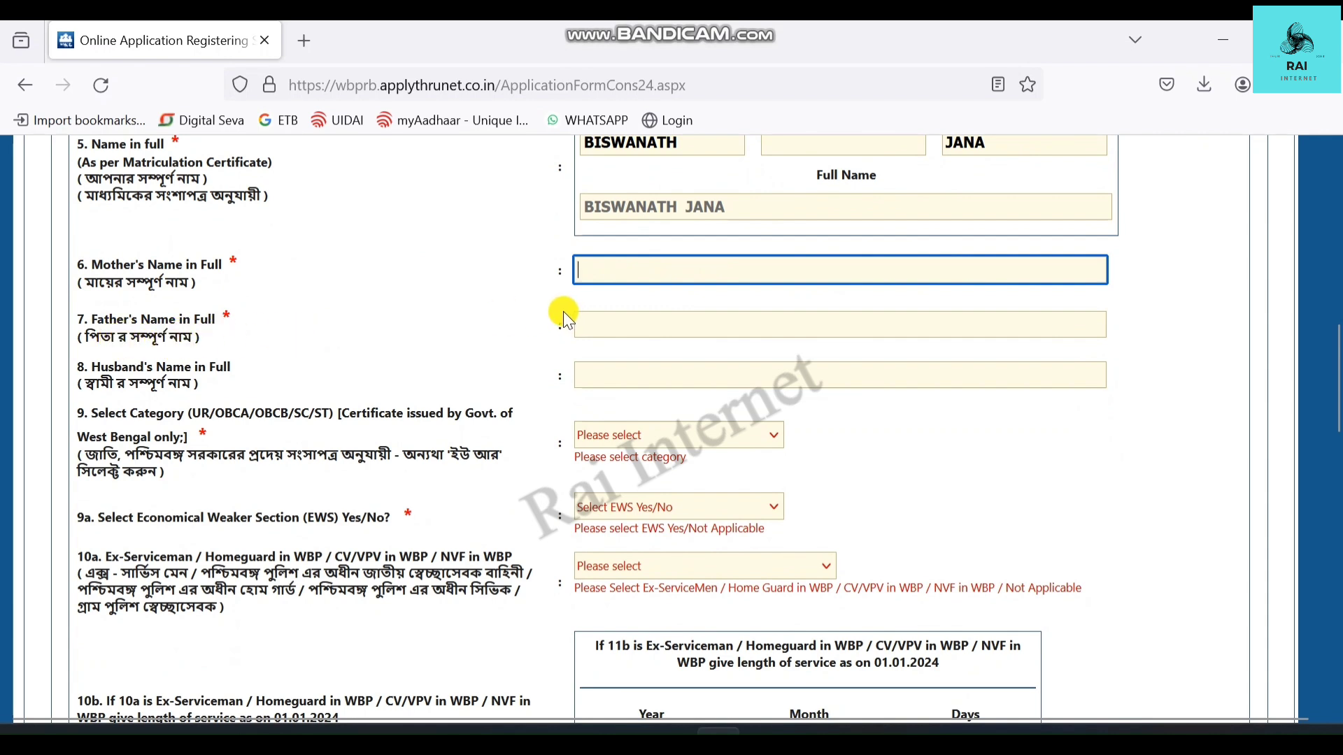
left_click(619, 324)
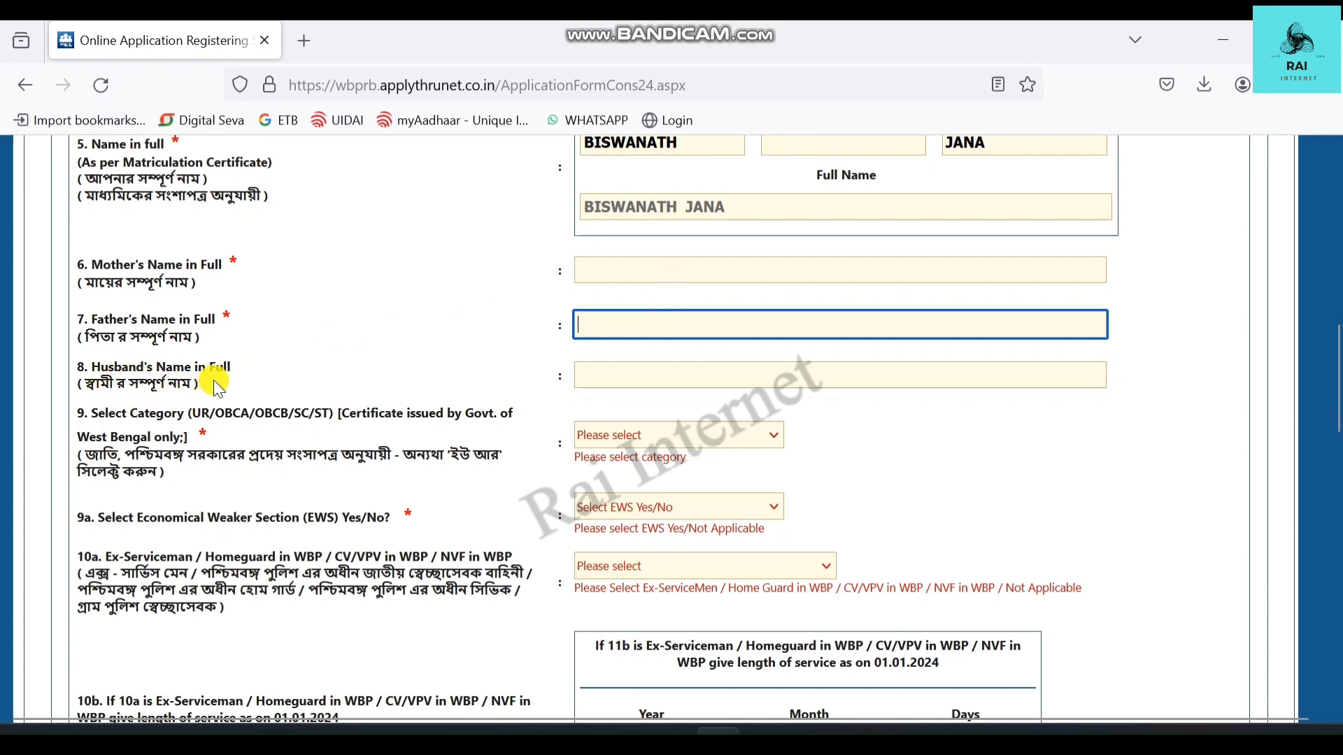
left_click(631, 369)
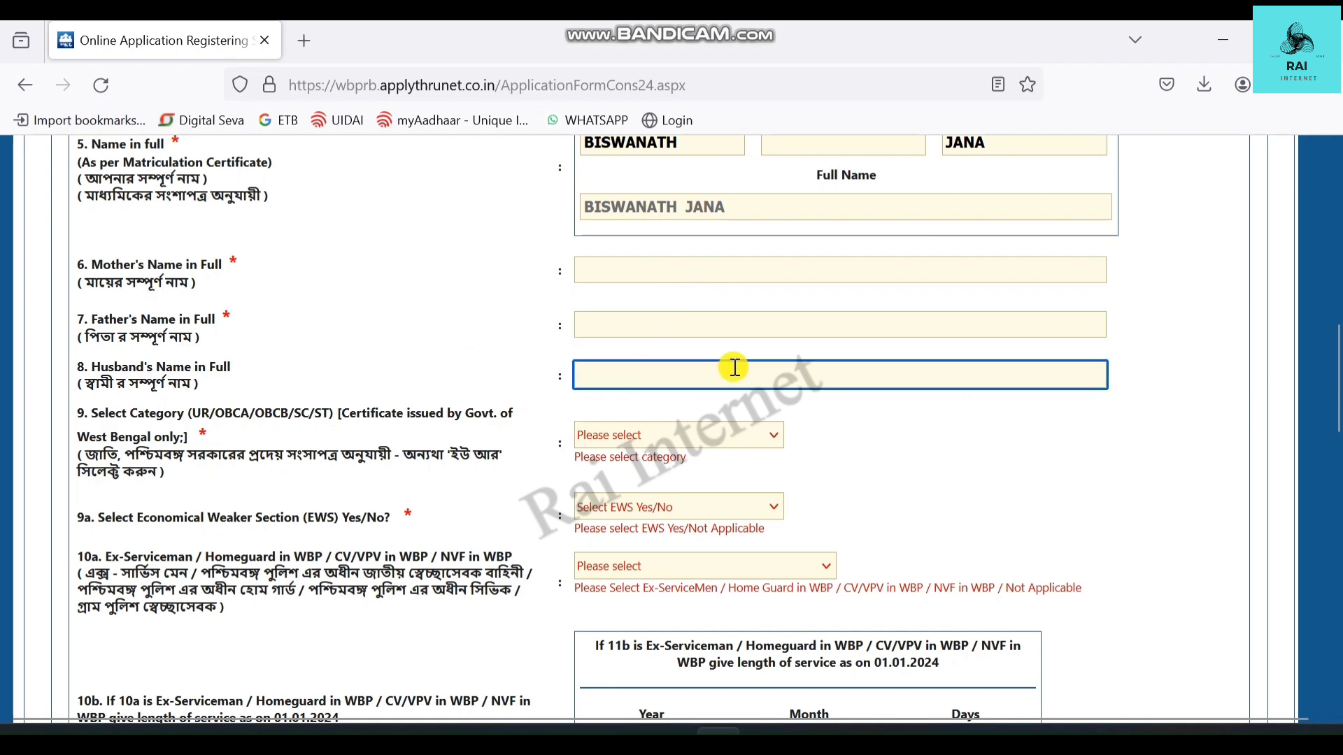
scroll(734, 367, "down", 3)
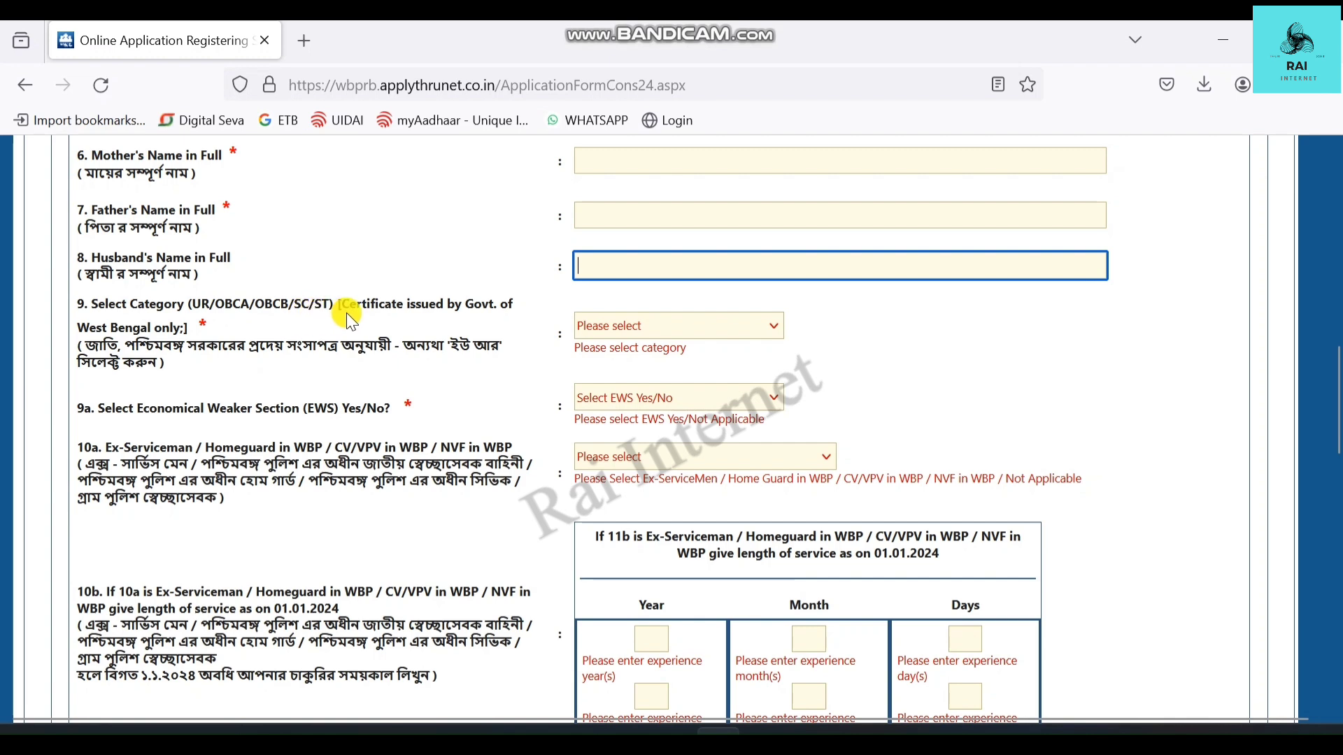
Step: Choose SCHEDULED CASTE from the Select Category dropdown, then recheck the category list
left_click(736, 327)
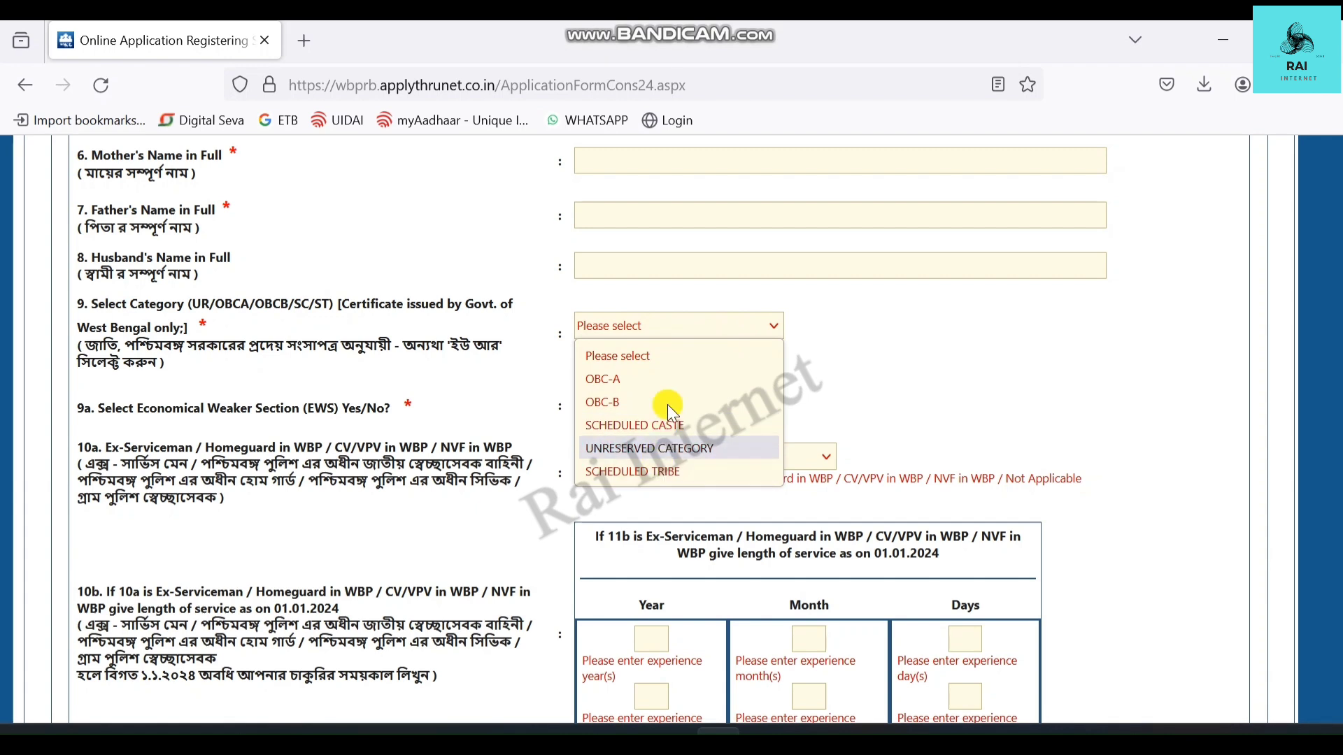
left_click(672, 426)
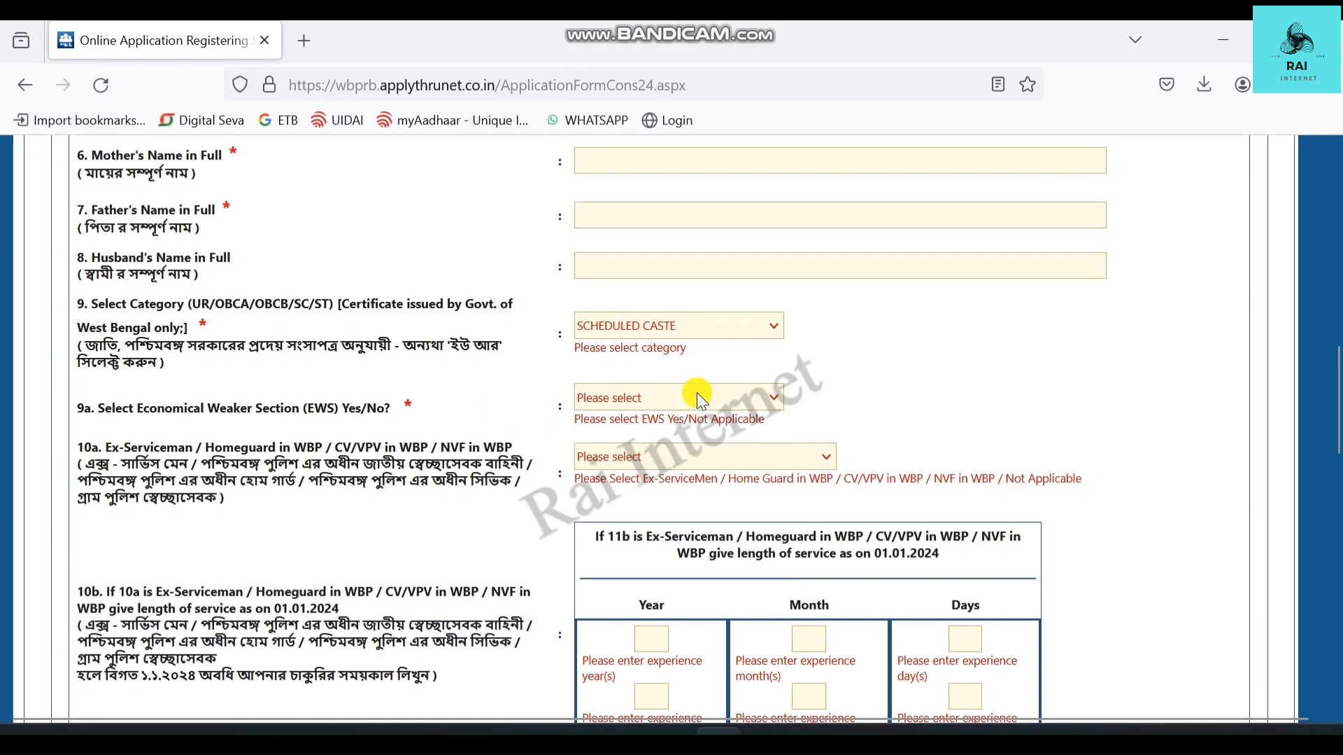
left_click(720, 326)
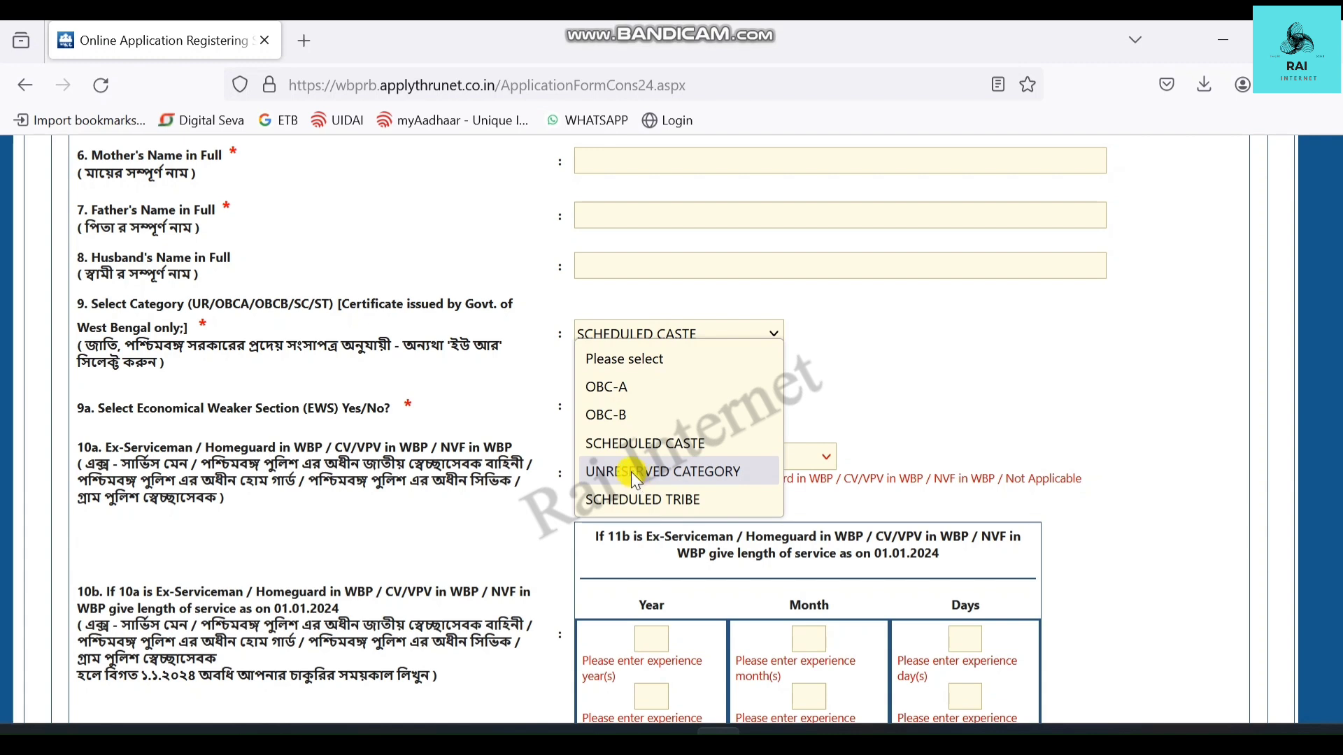
left_click(644, 444)
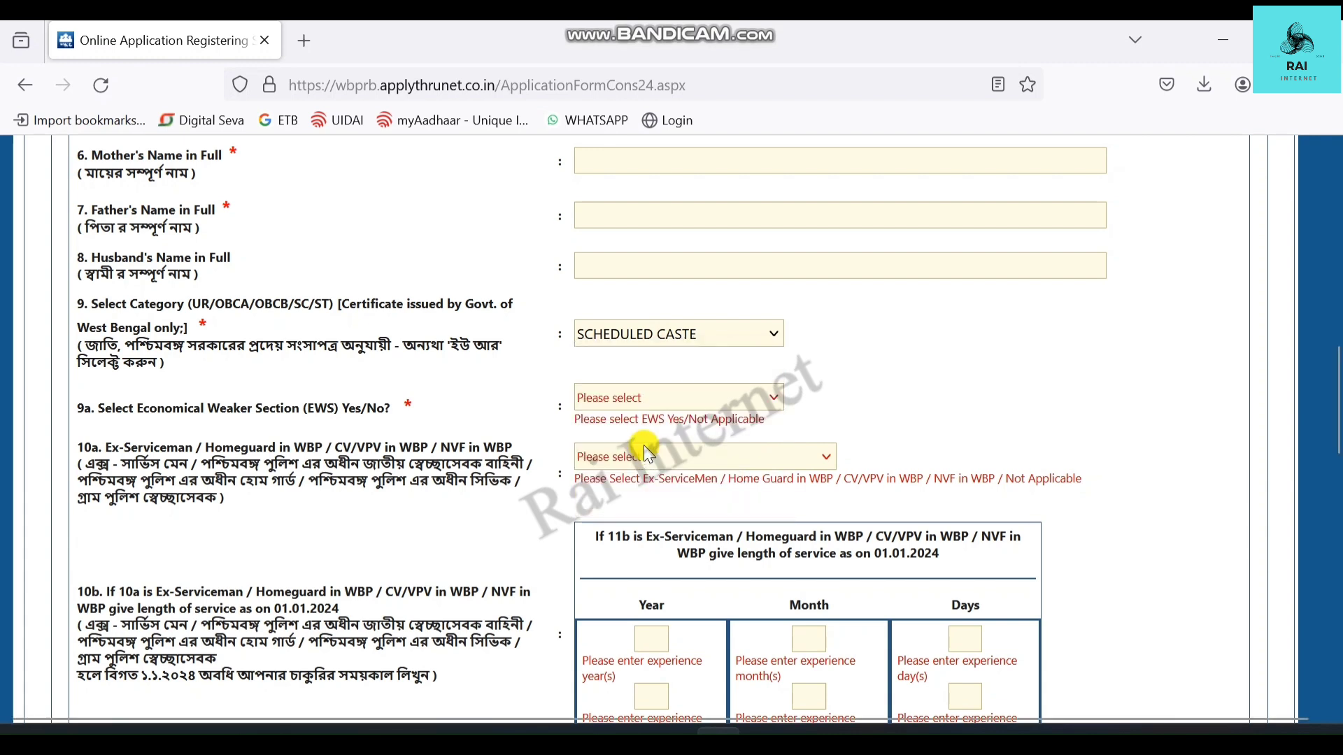
left_click(631, 401)
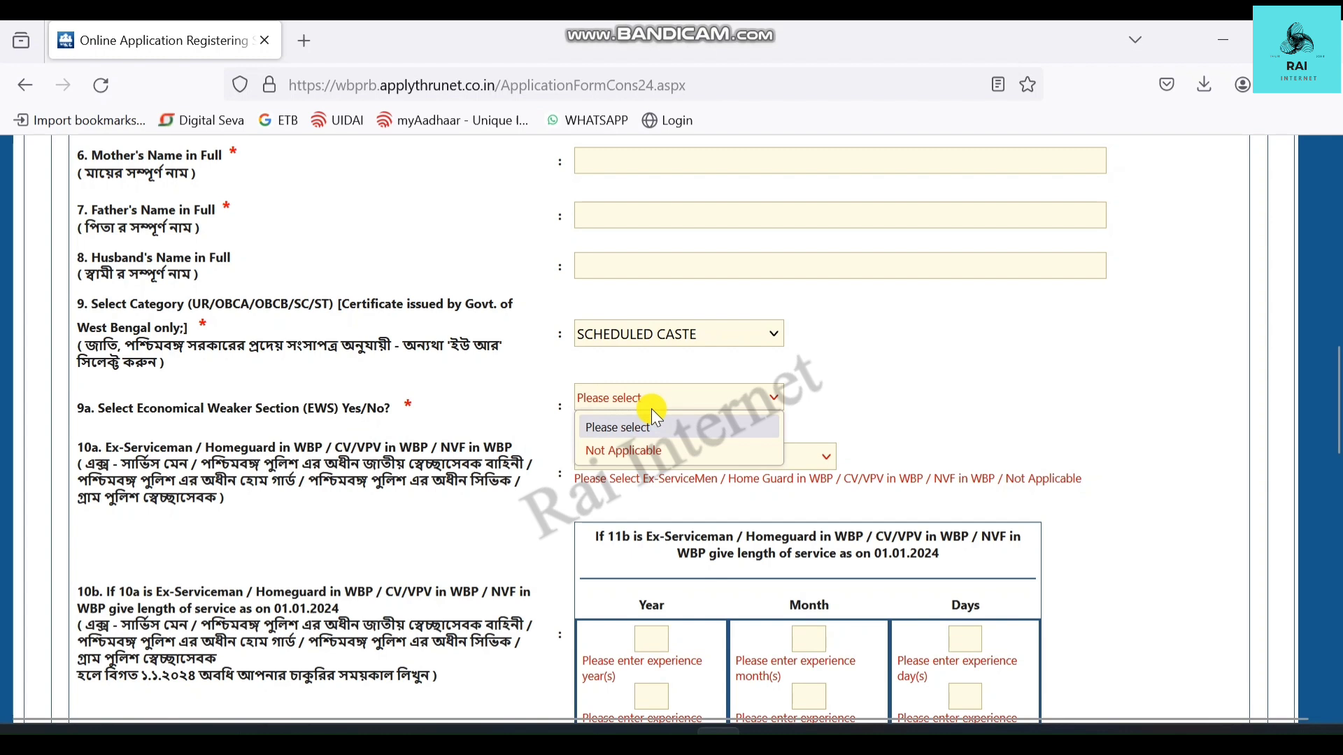
left_click(643, 451)
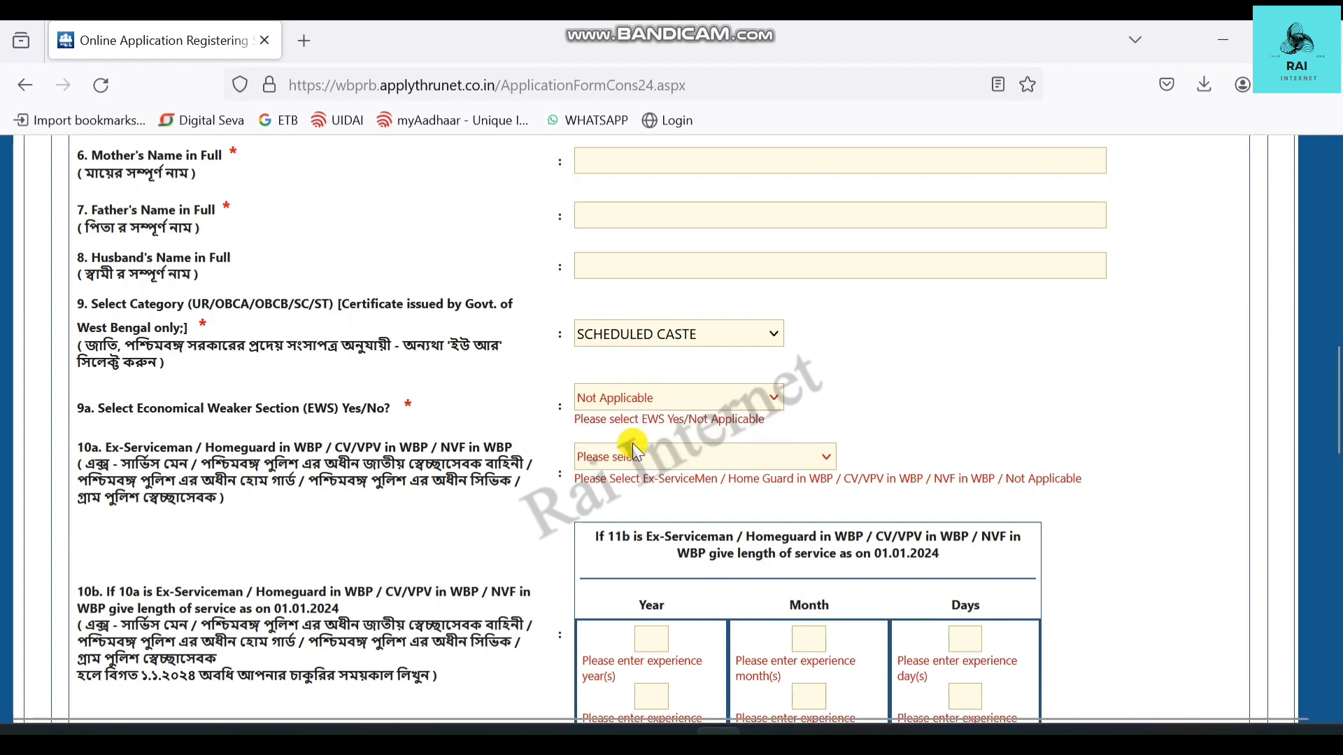
left_click(688, 337)
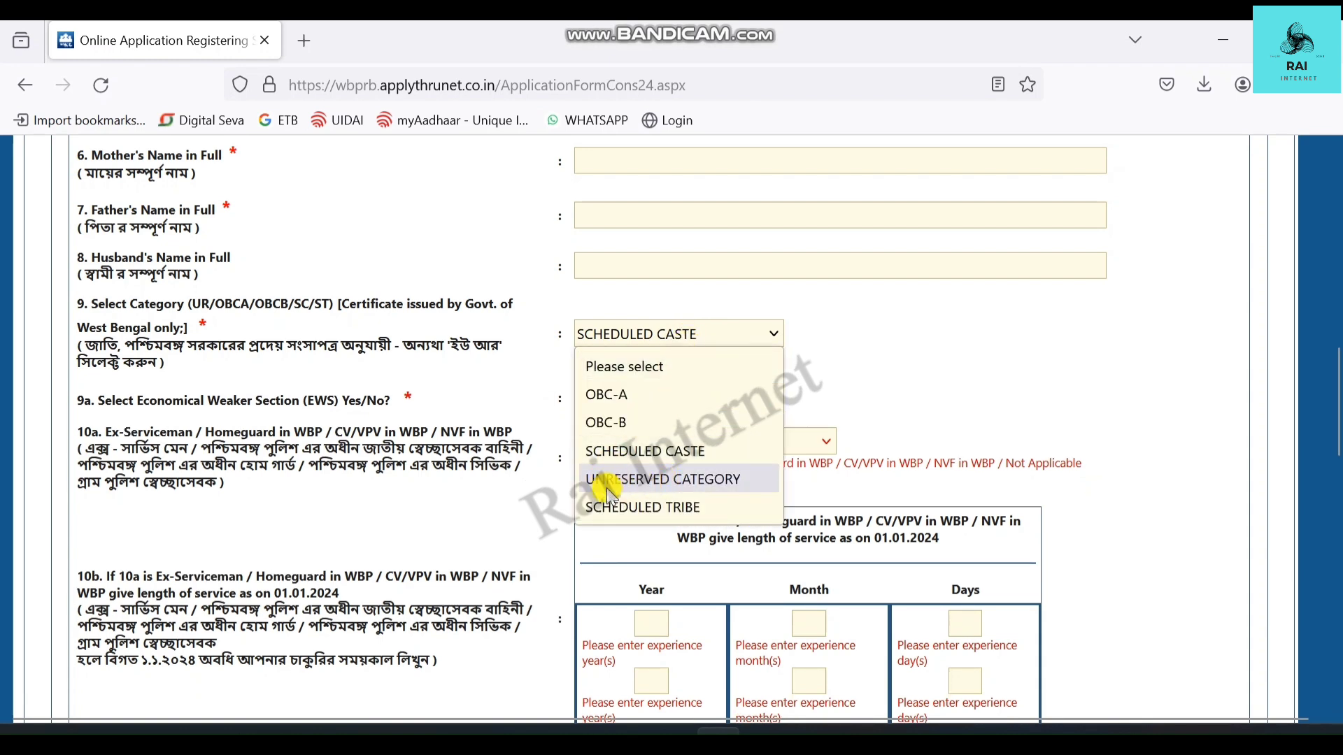
left_click(652, 481)
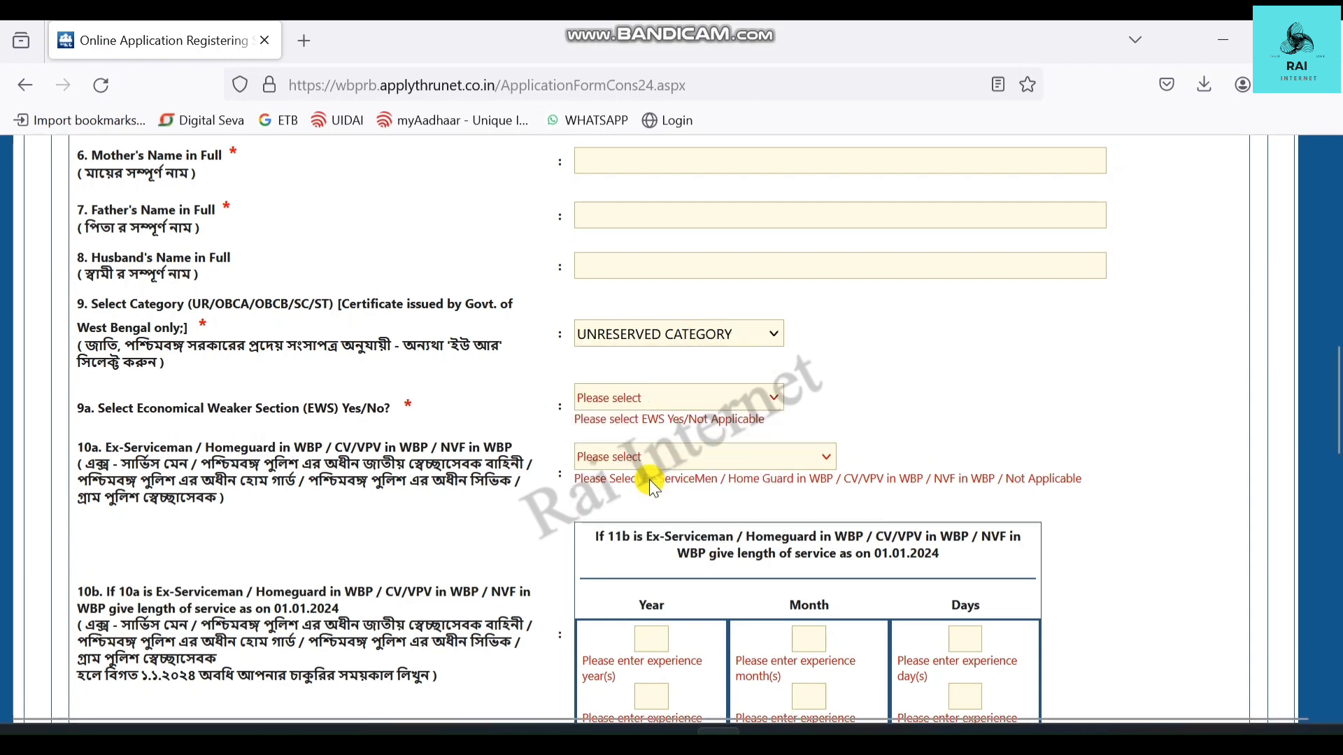
left_click(644, 399)
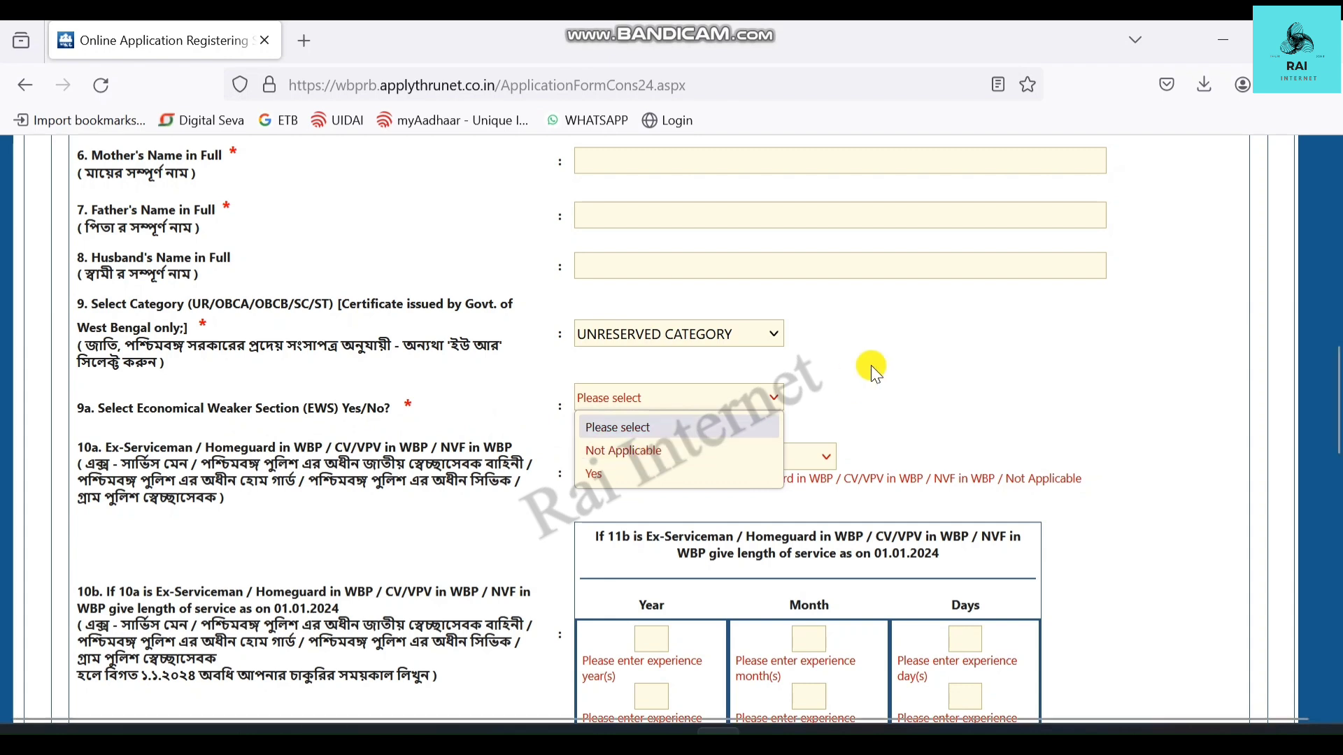
left_click(897, 344)
left_click(724, 335)
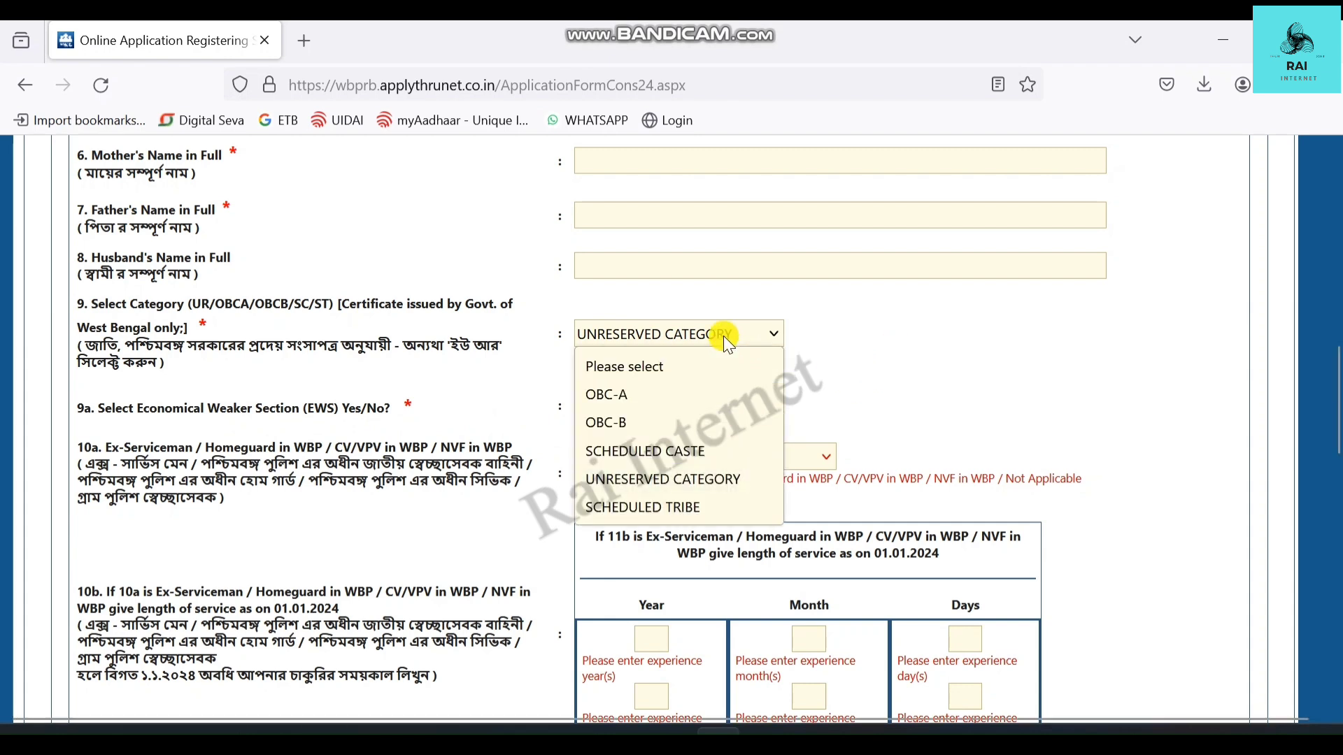
left_click(658, 450)
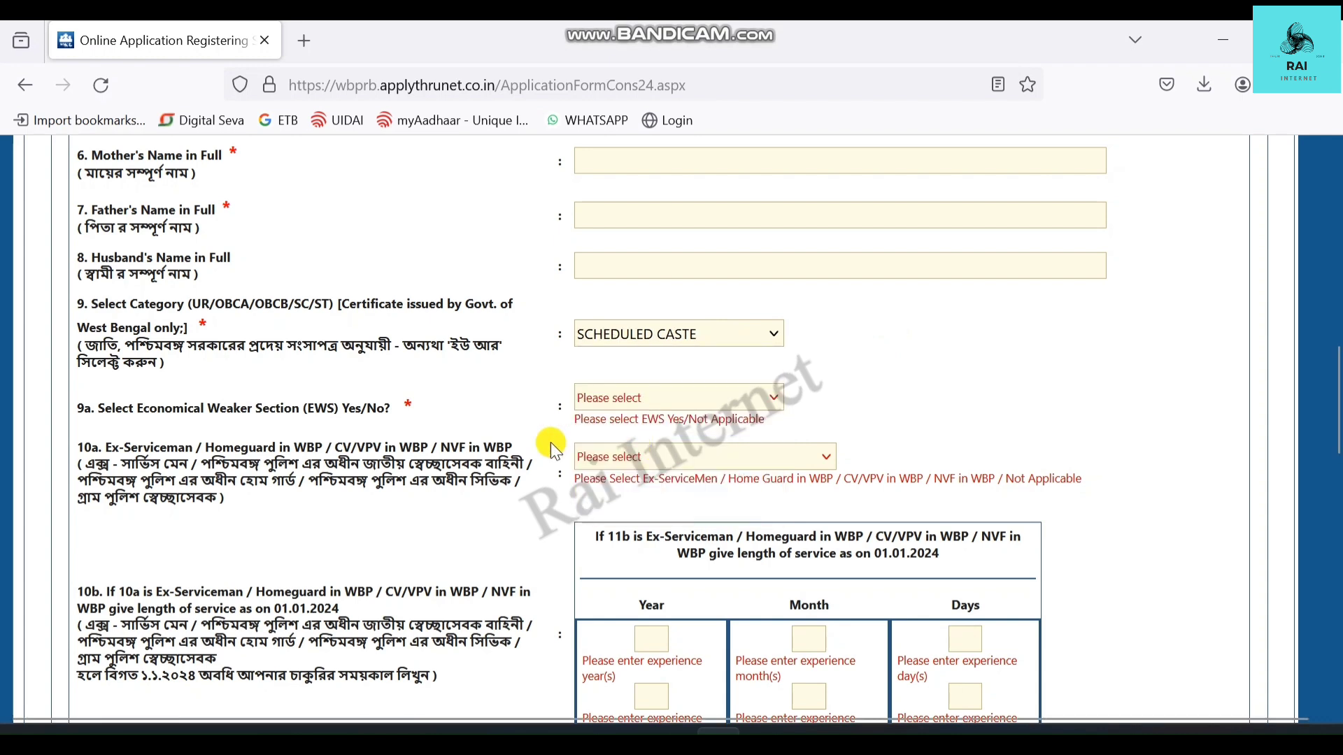
left_click(632, 397)
Step: Answer Not Applicable to both the EWS and the ex-serviceman / homeguard (10a) questions
left_click(633, 451)
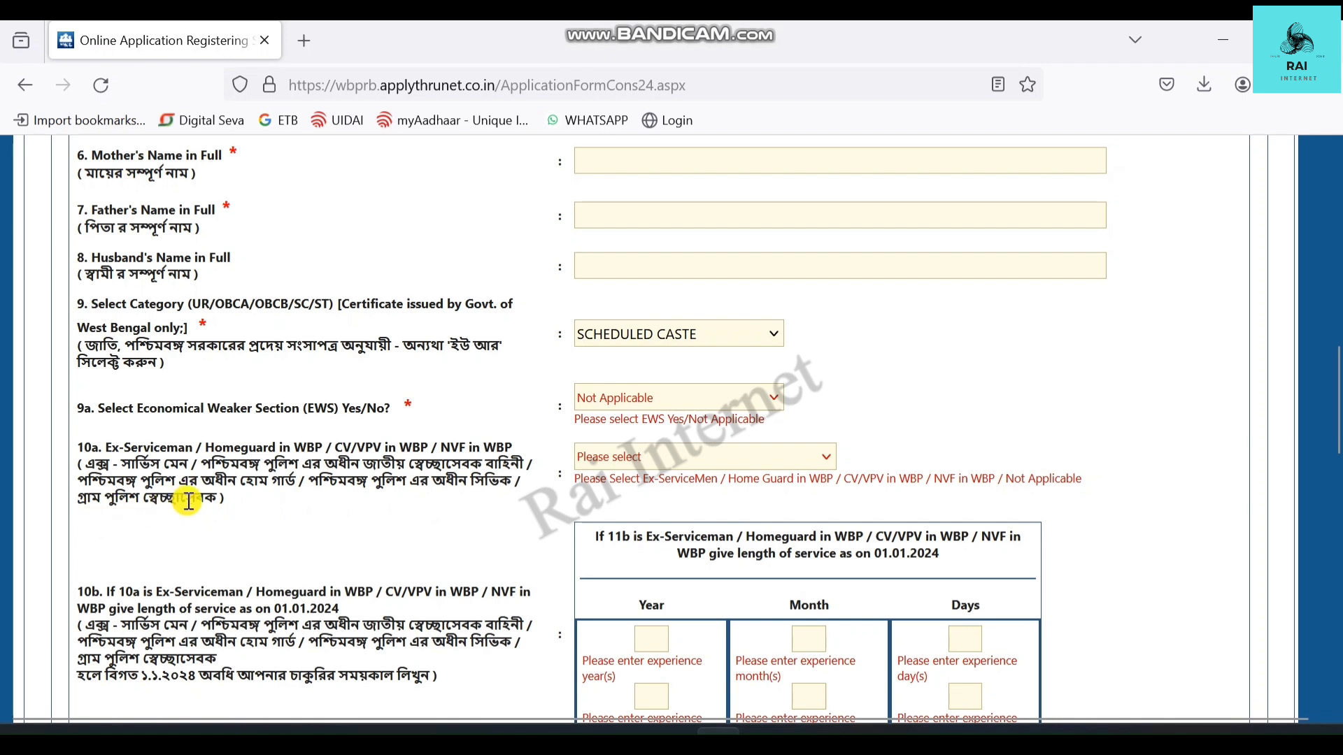
left_click(668, 458)
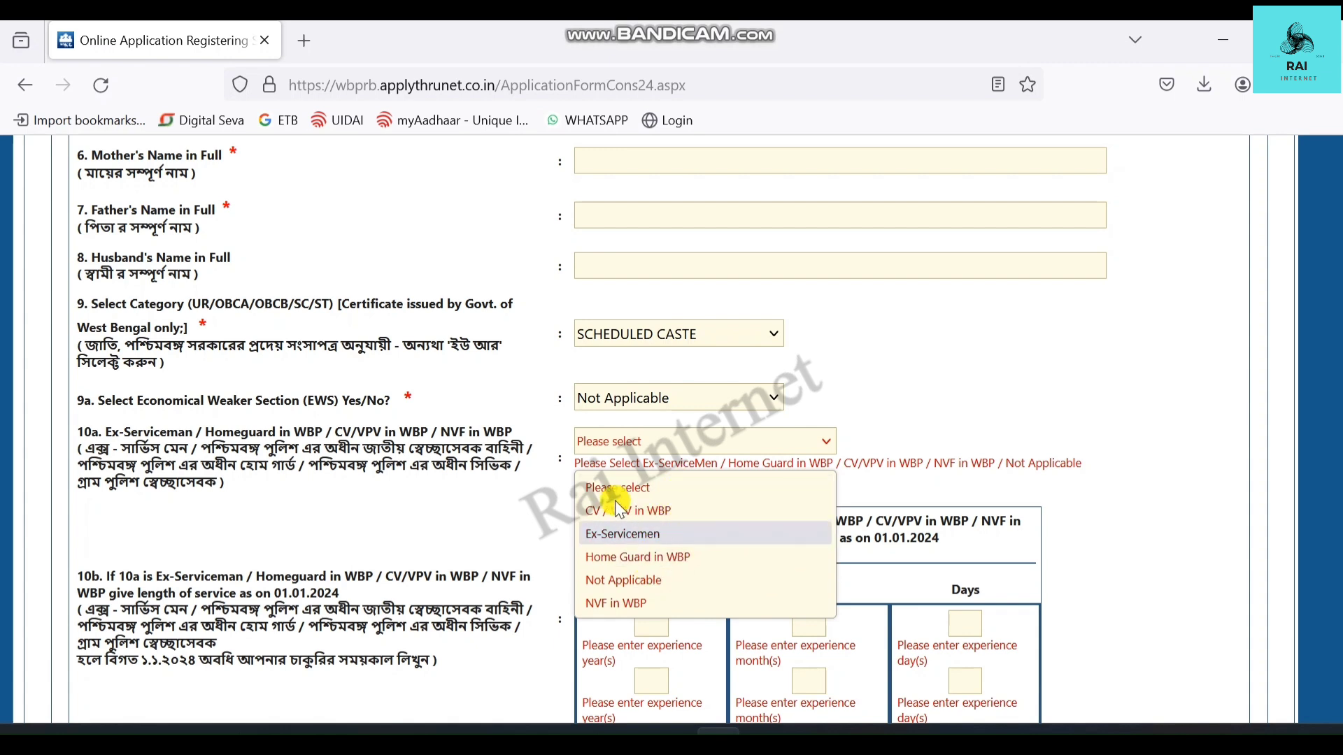
left_click(619, 582)
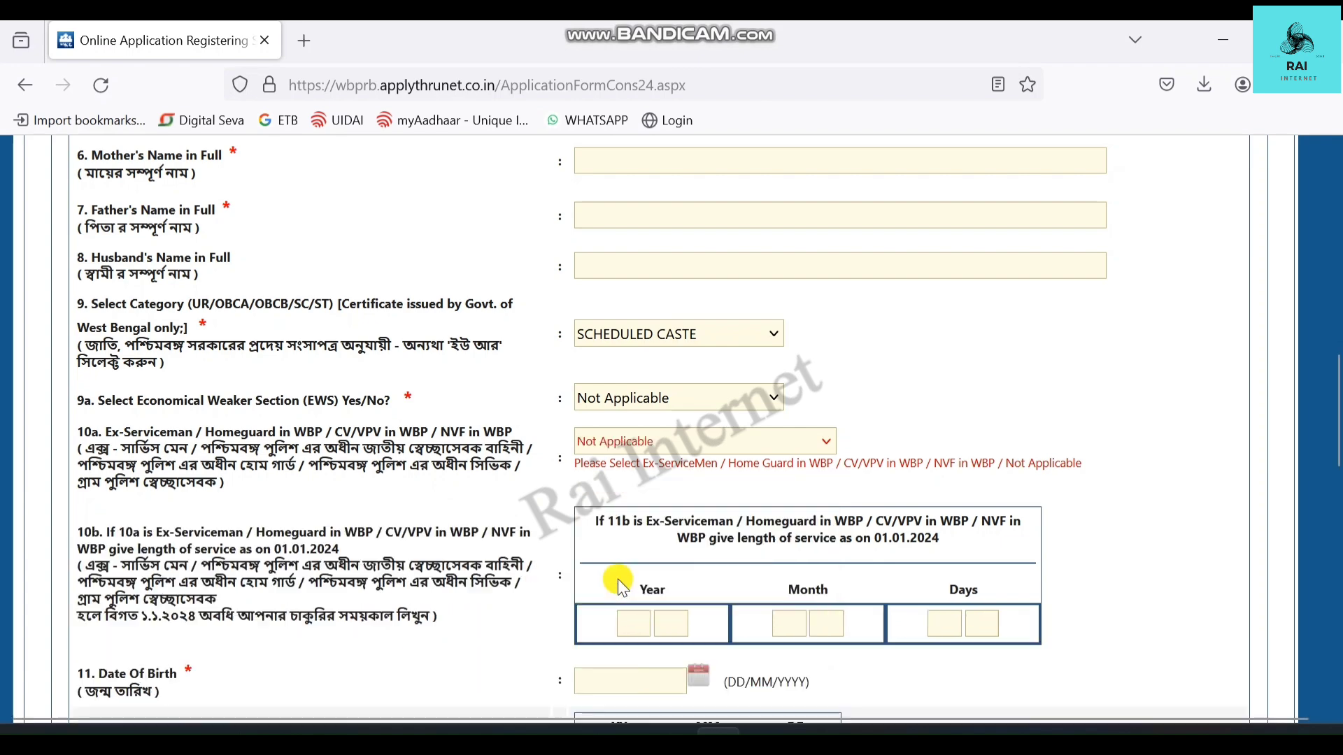
scroll(782, 400, "down", 3)
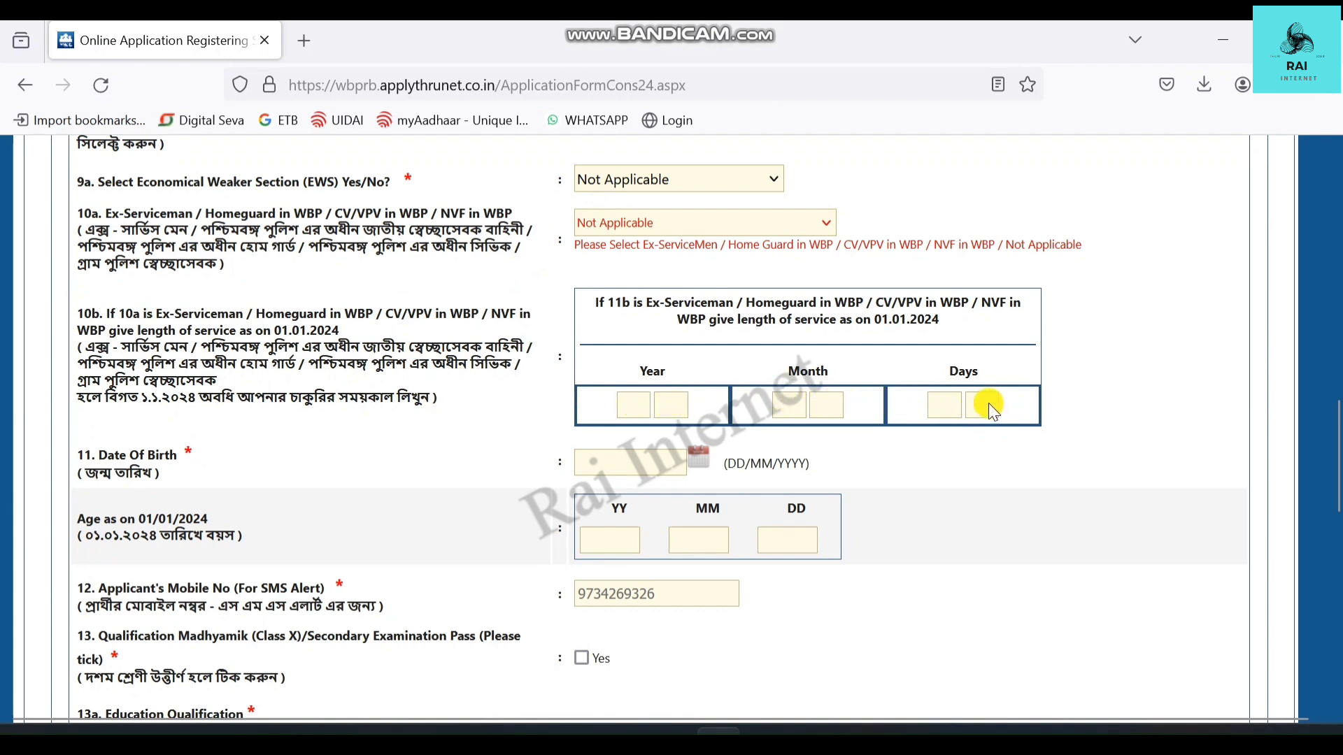
Step: Pick 6 March 2000 as date of birth in the calendar, giving age 23 years, 9 months, 26 days
left_click_drag(874, 319, 940, 323)
left_click(965, 329)
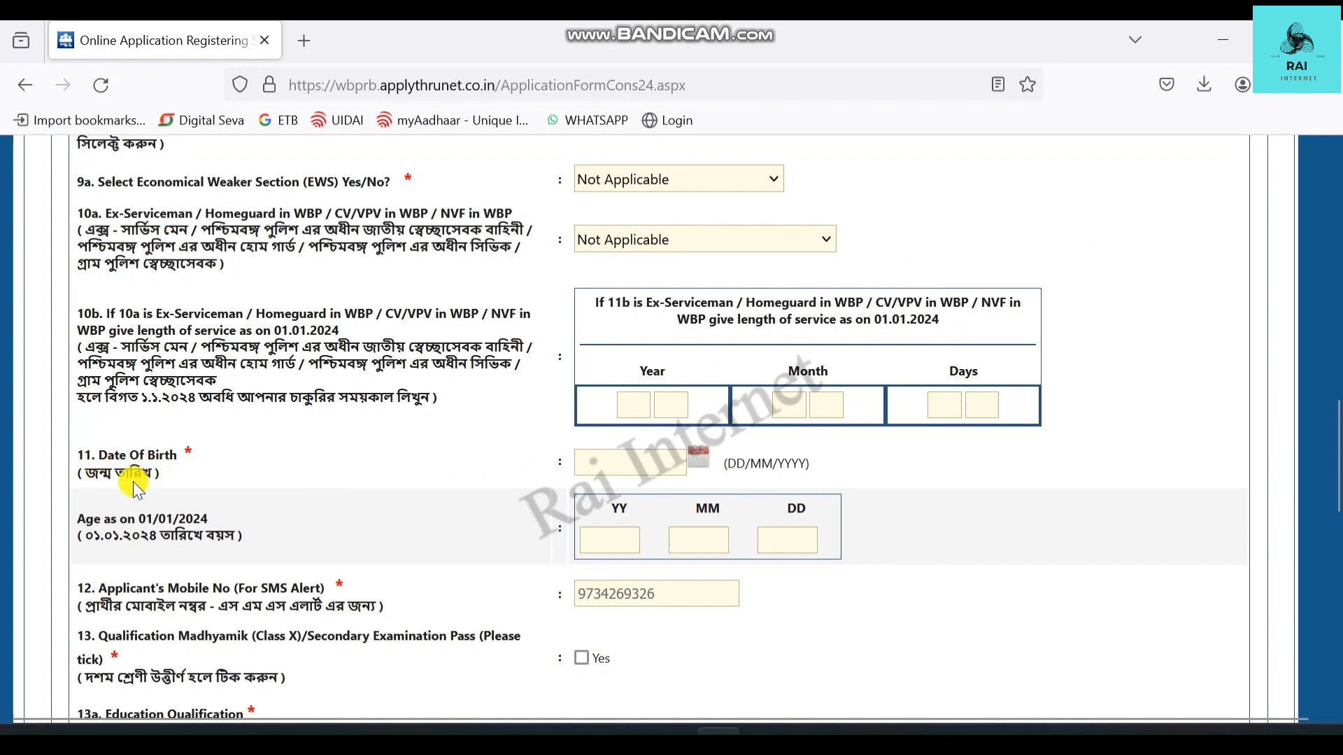
left_click(700, 456)
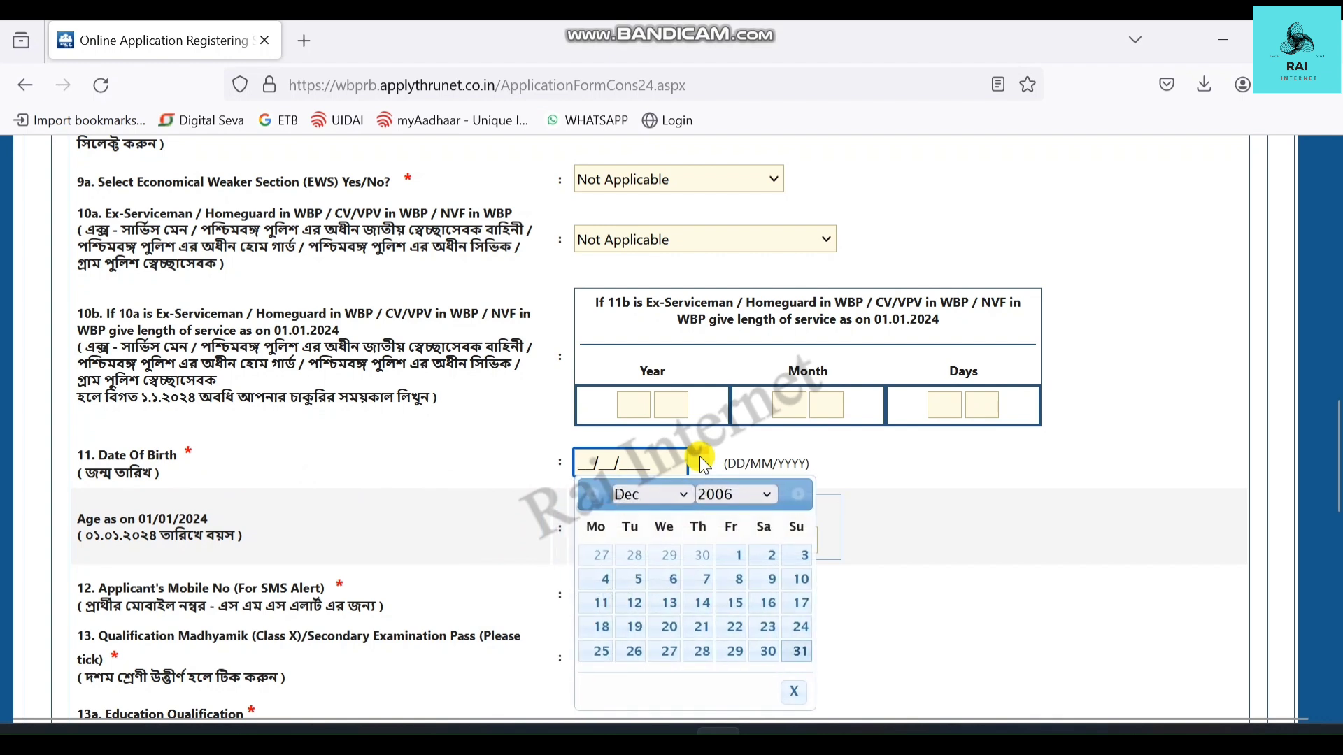
left_click(752, 497)
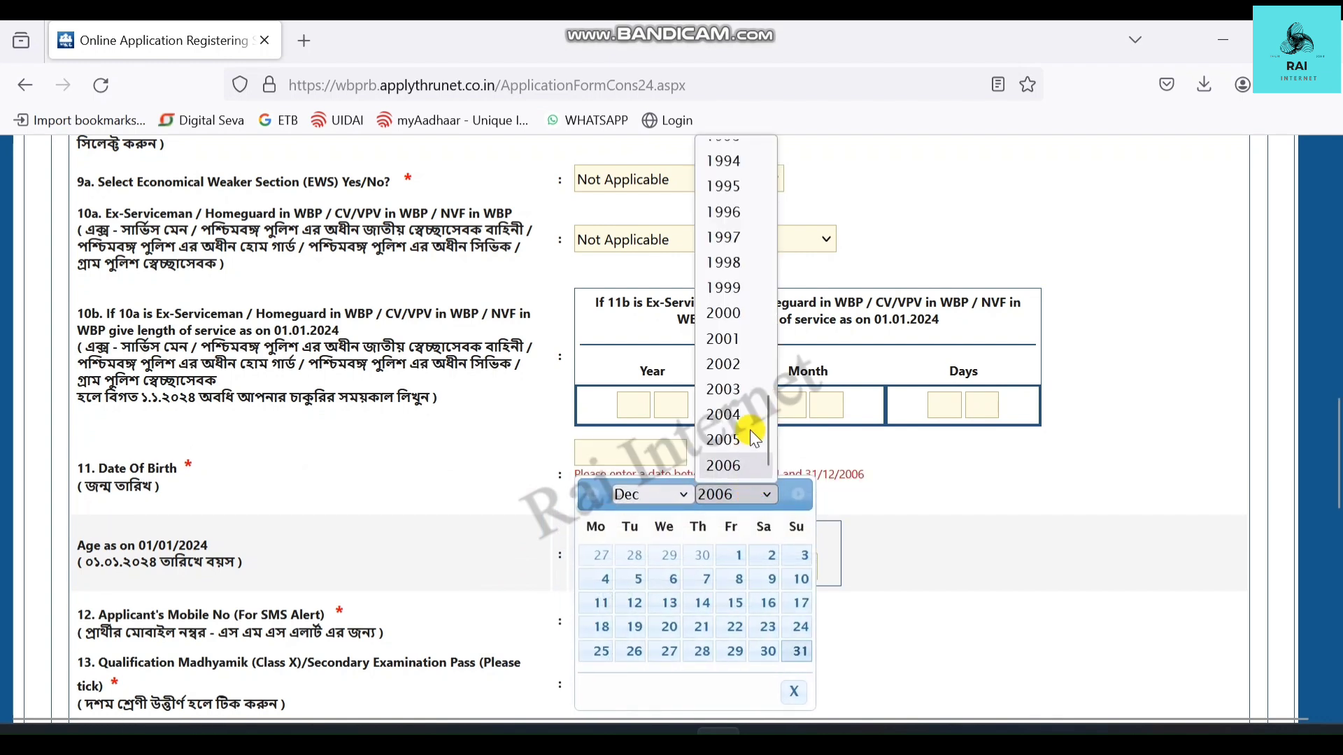
left_click(731, 313)
left_click(654, 494)
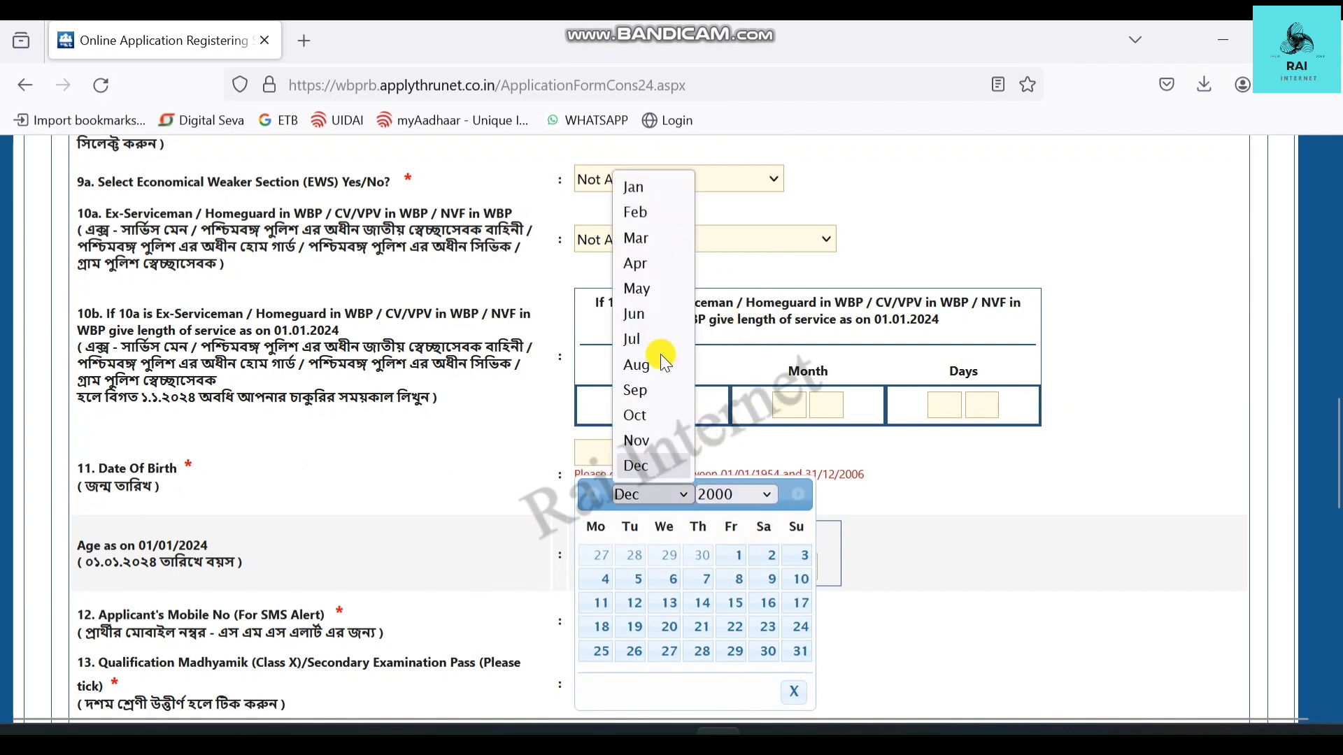
left_click(657, 243)
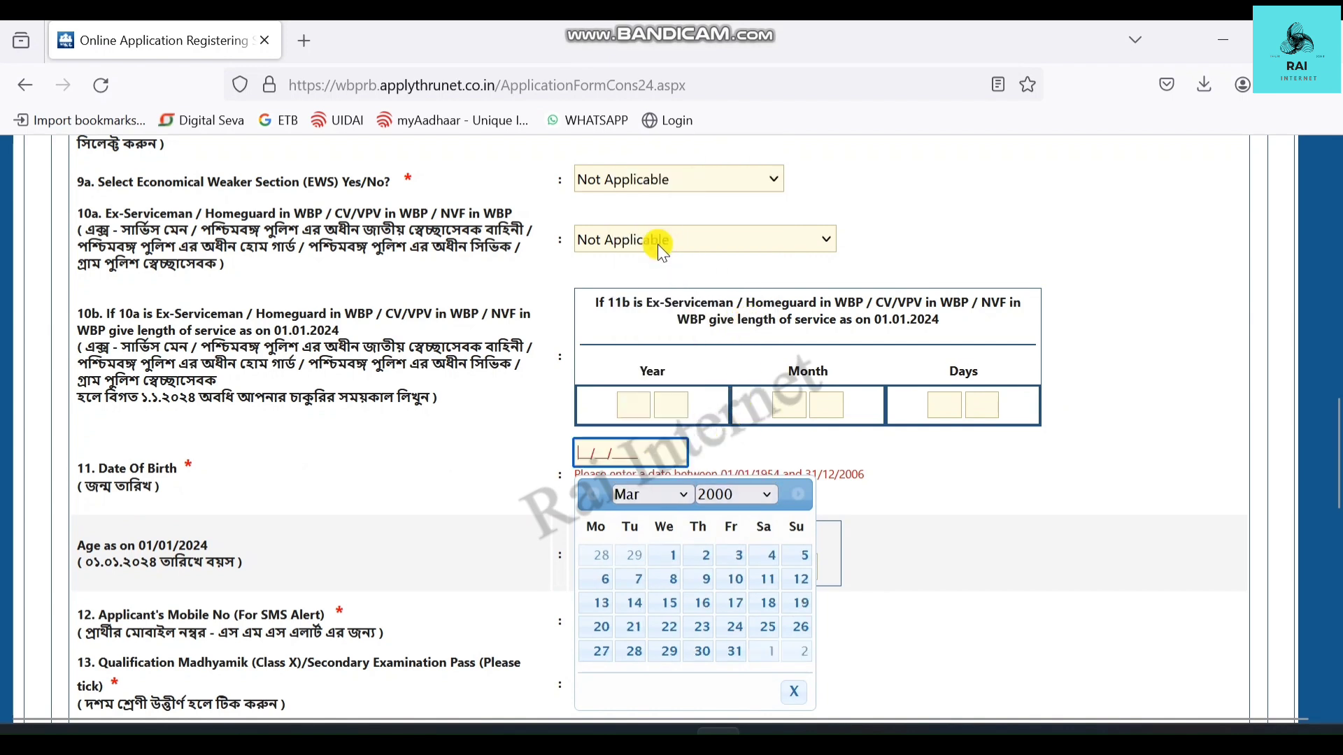
left_click(604, 586)
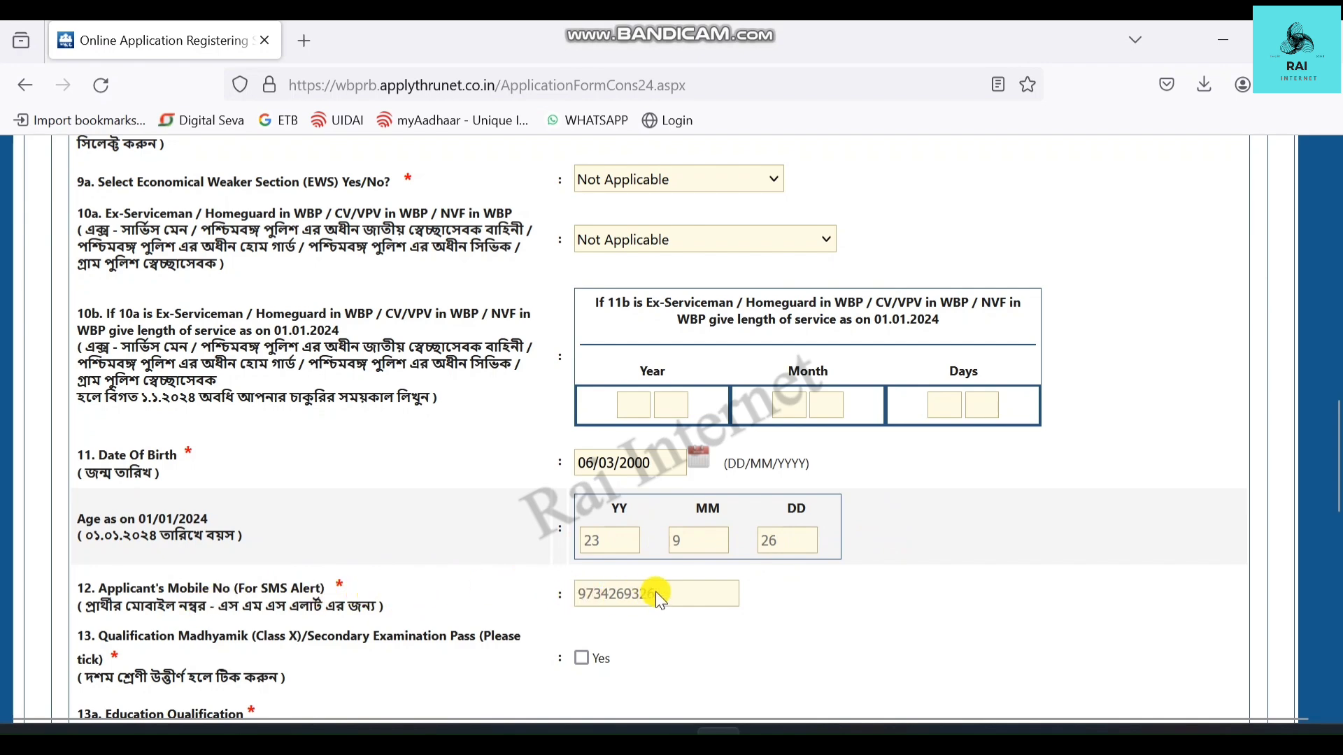
scroll(858, 543, "down", 5)
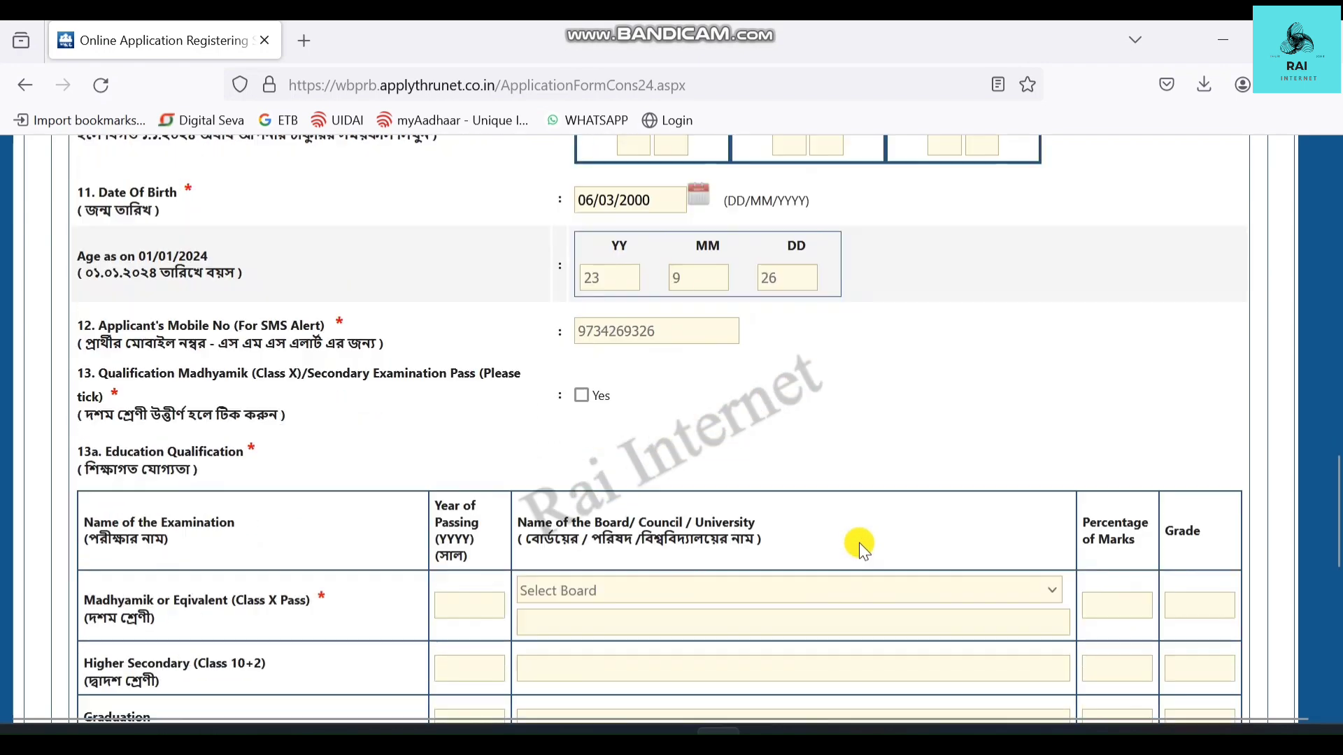
Step: Confirm the Madhyamik (Class X) pass under Q13 and enter 2020 as the year of passing
scroll(845, 542, "down", 1)
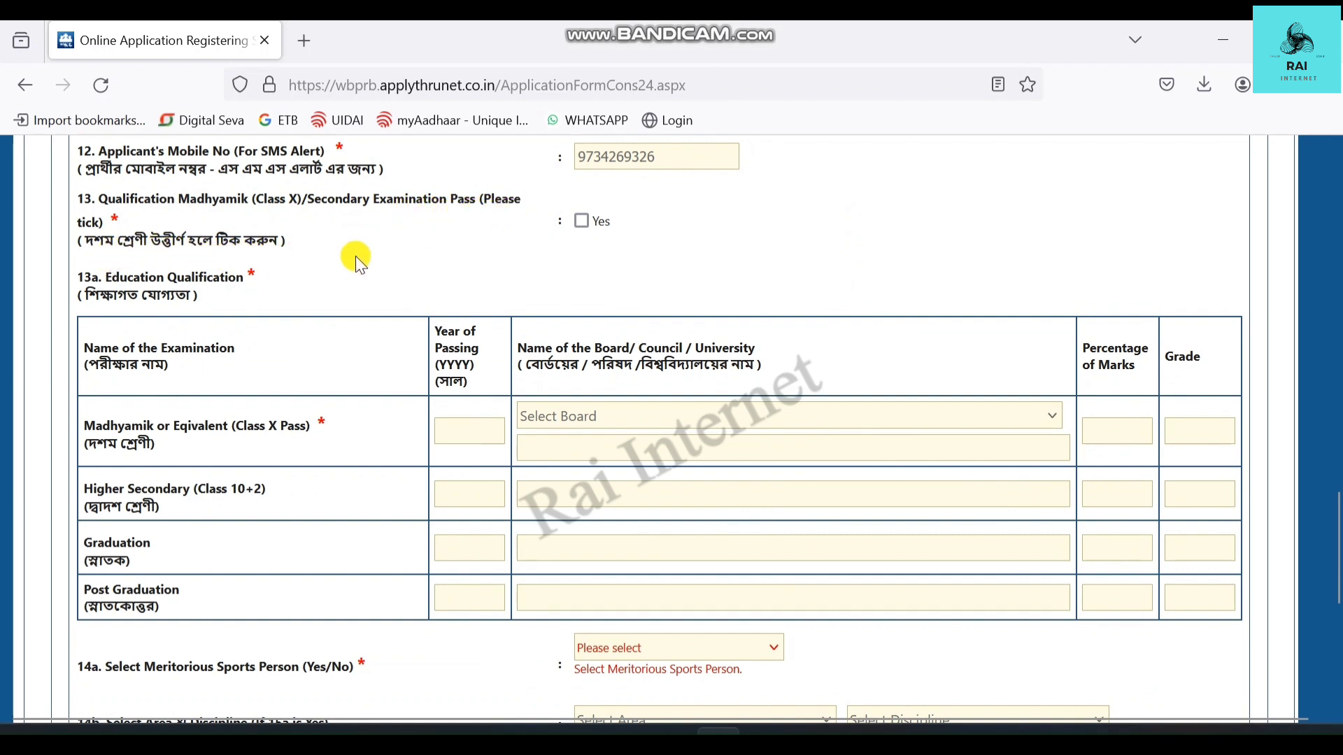
left_click(582, 221)
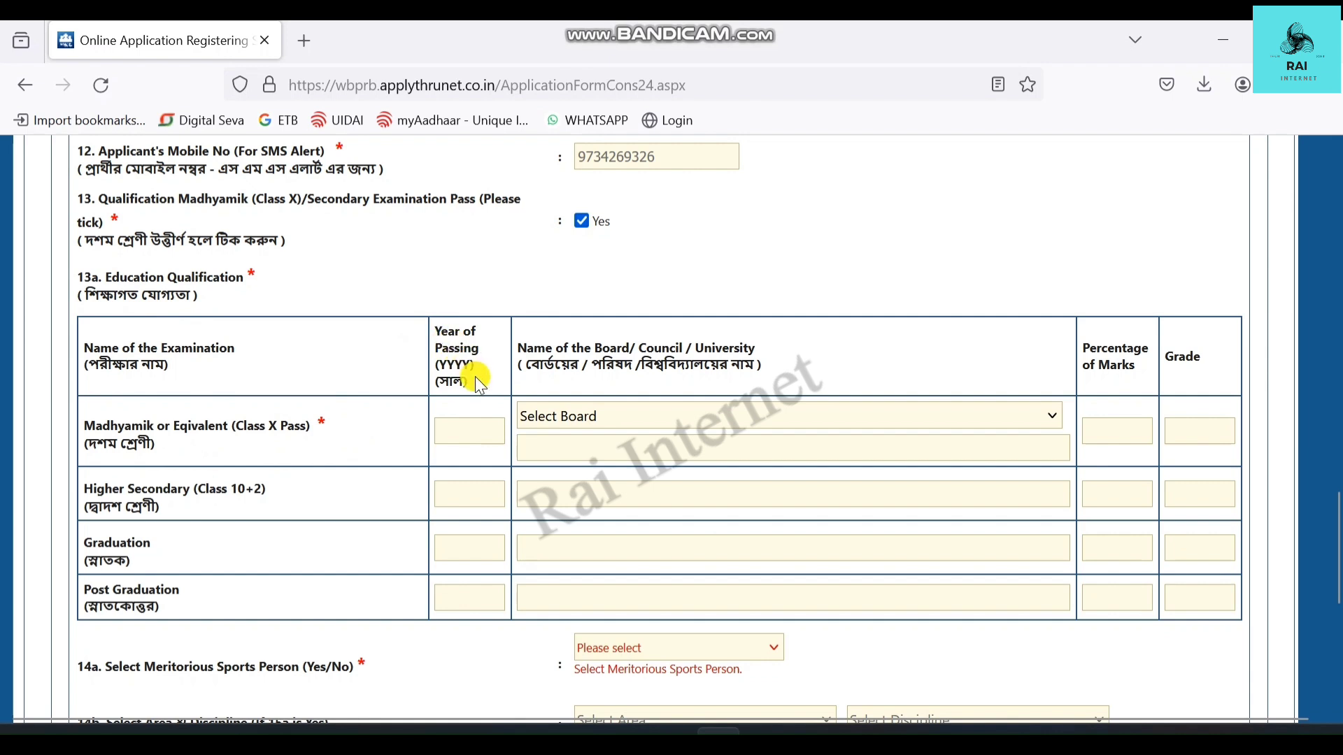
left_click(459, 430)
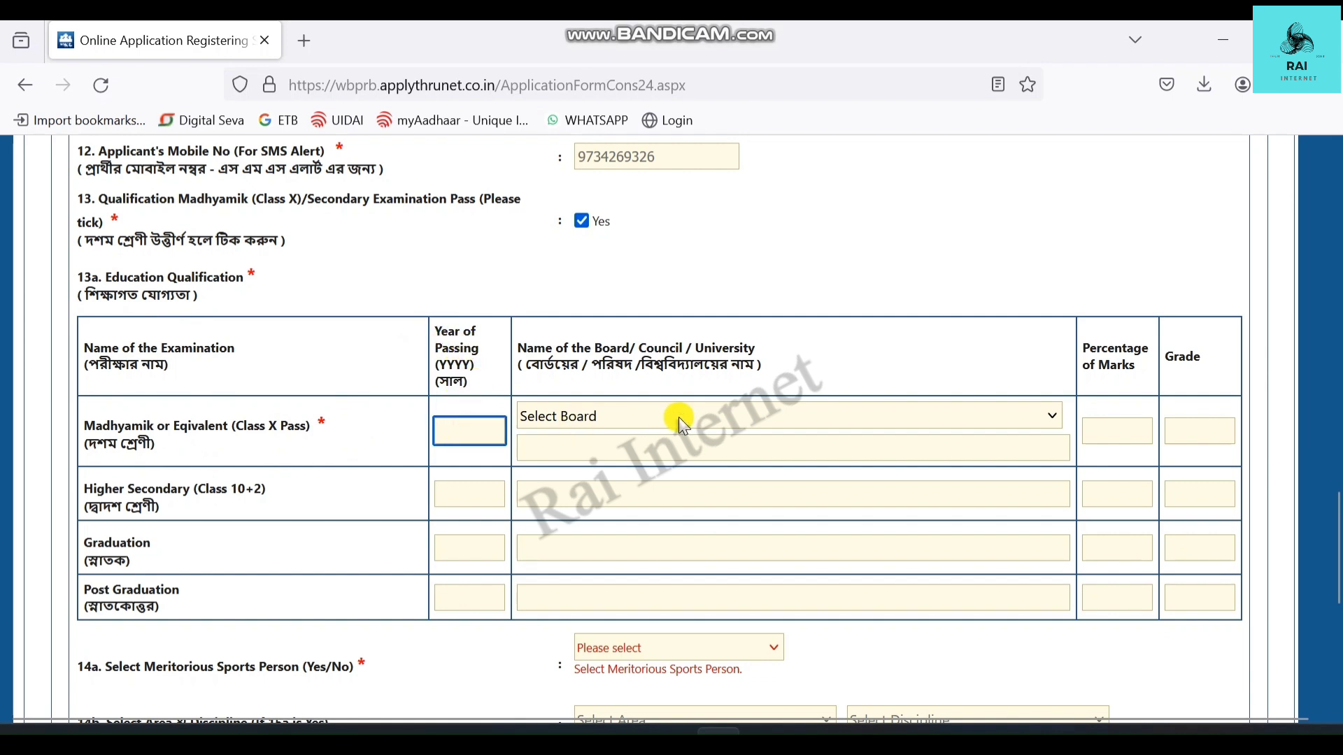
type("2020")
Step: Choose West Bengal Board of Secondary Education and enter 65 percent marks with grade A
left_click(737, 415)
scroll(818, 518, "down", 10)
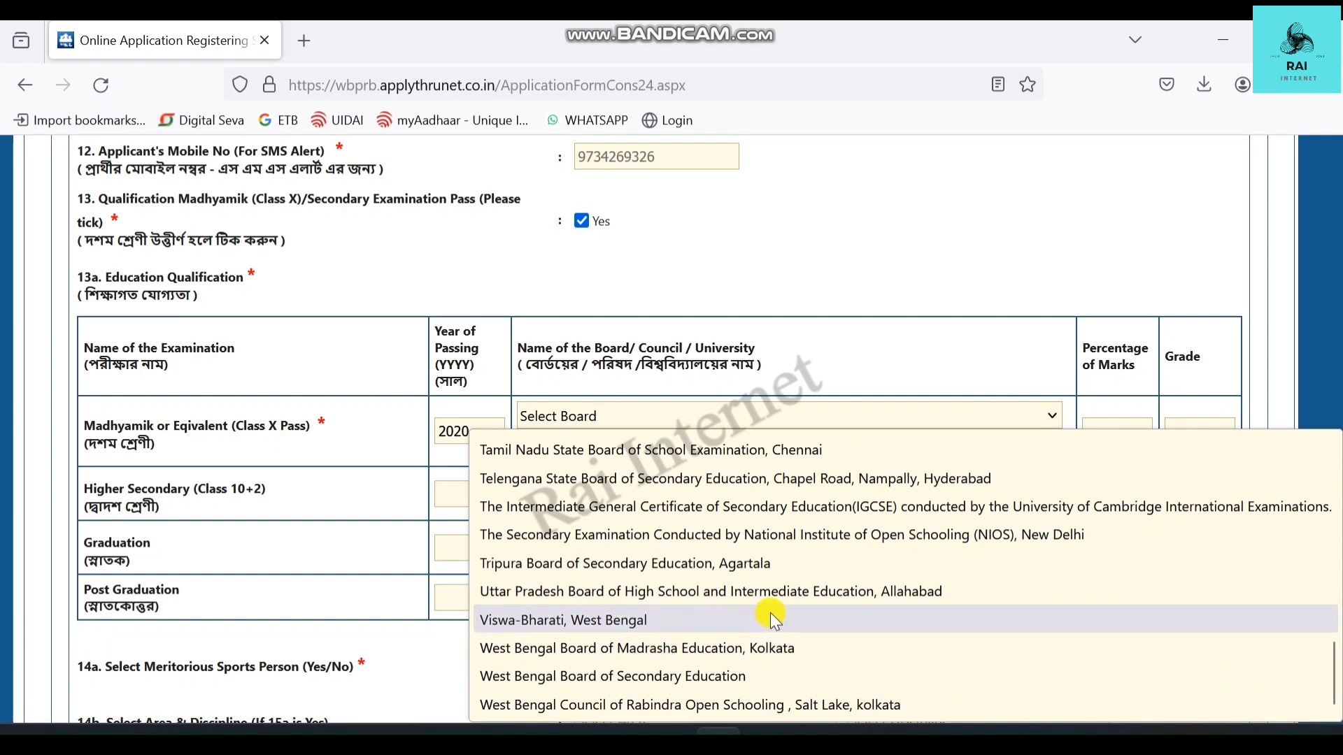
key("Down")
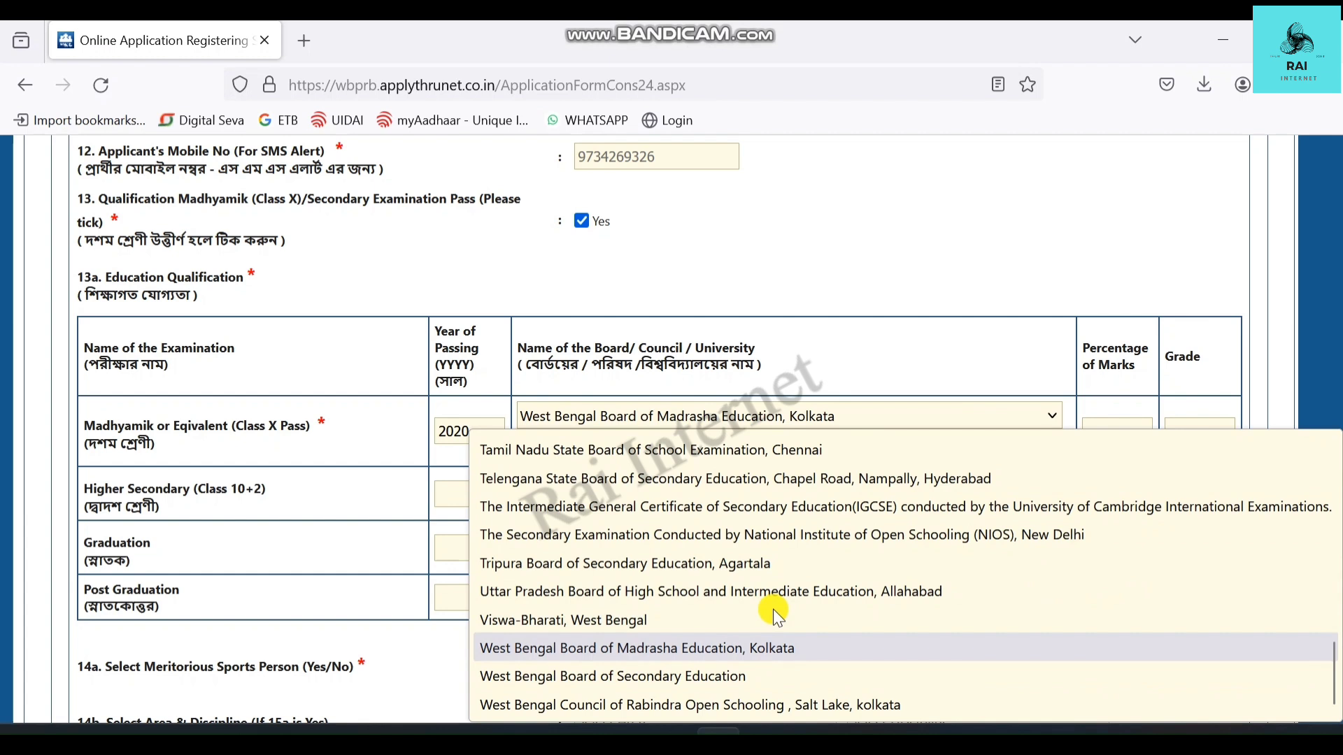
left_click(669, 677)
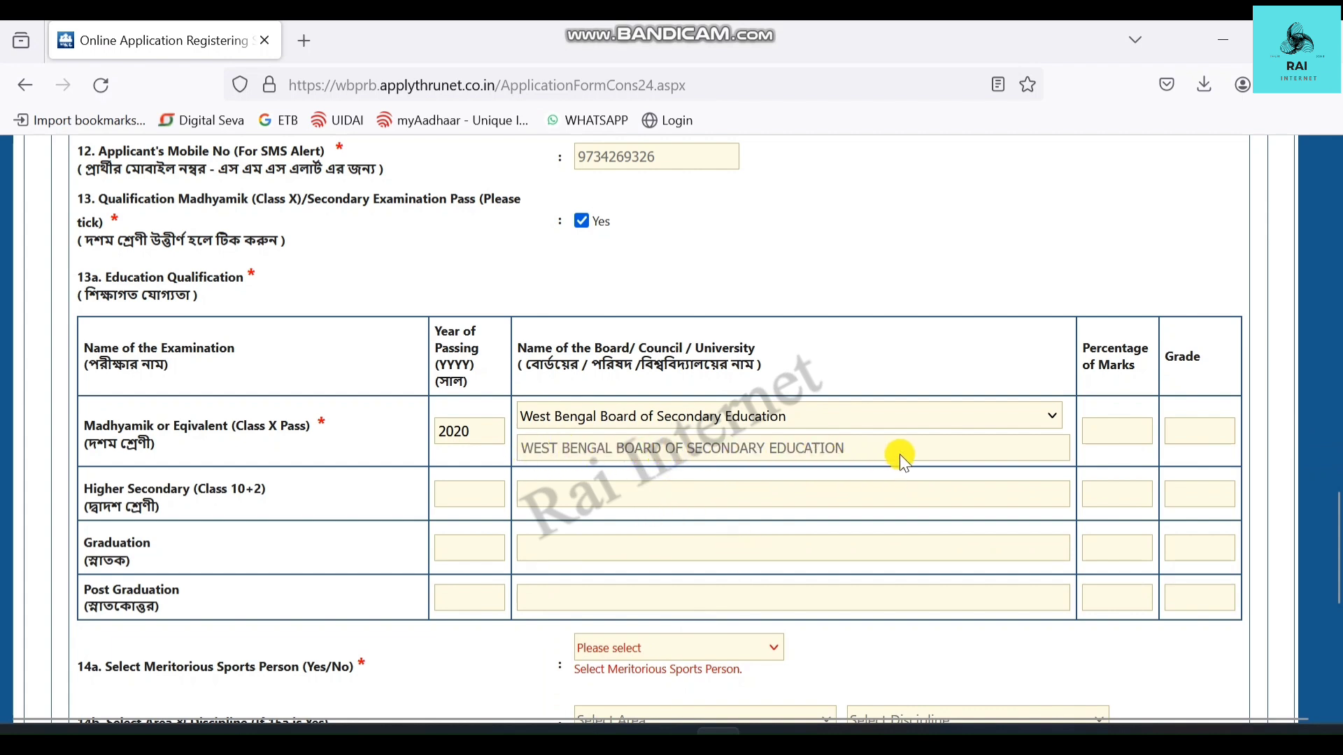
left_click(1129, 433)
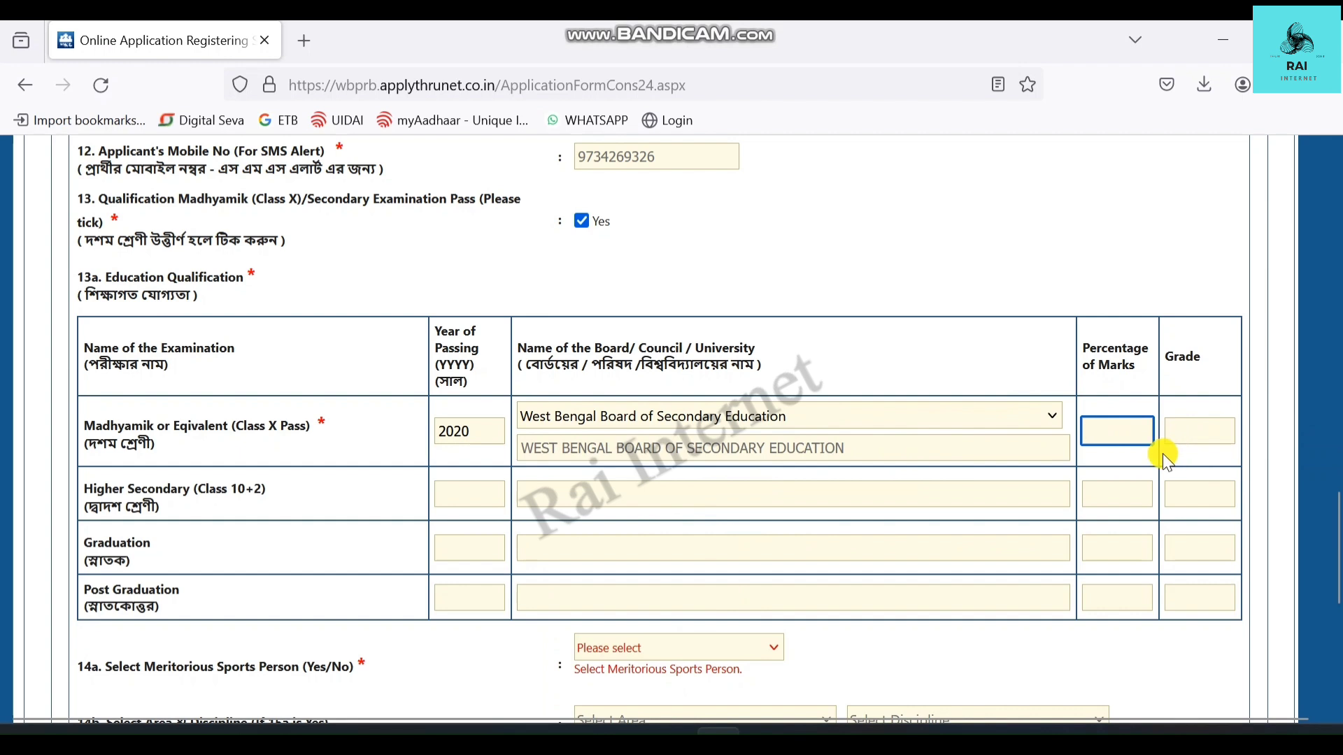
type("65")
left_click(1216, 427)
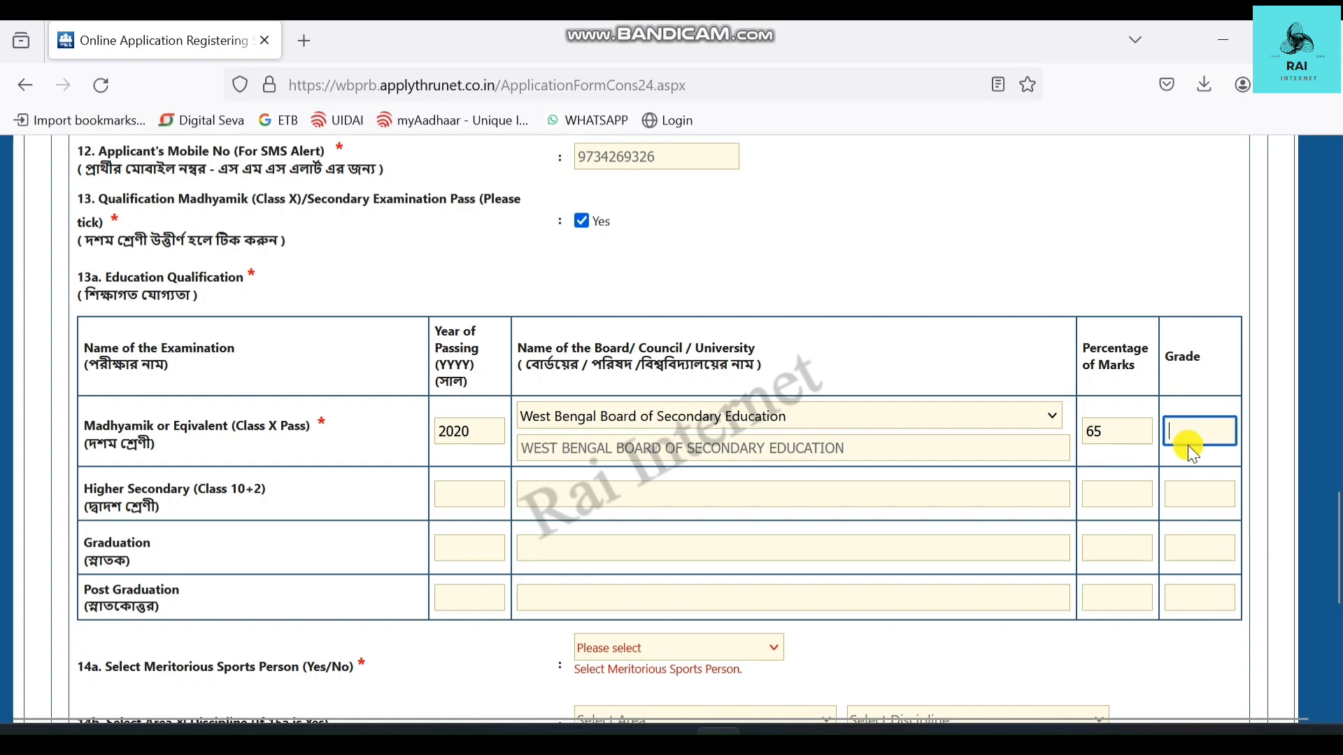
type("A")
left_click(908, 470)
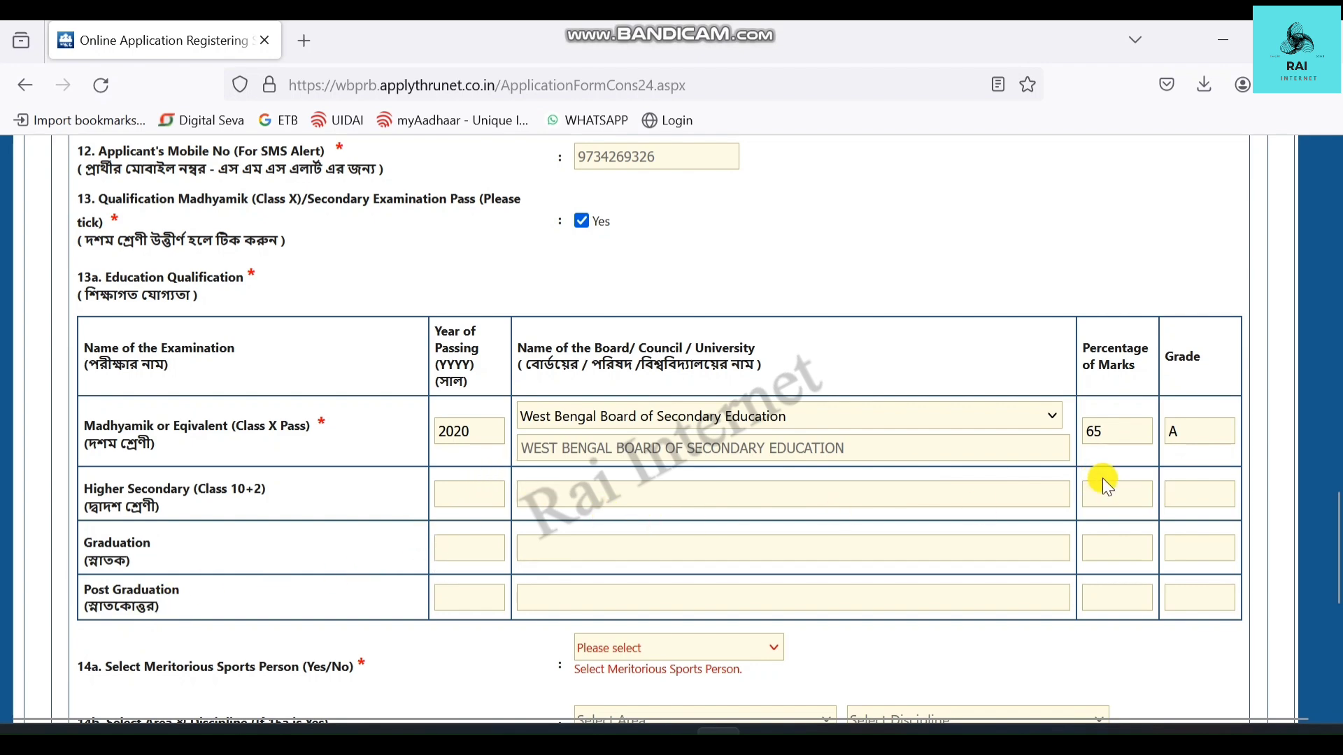
Step: Answer No to the meritorious sports person question (14a)
scroll(1114, 471, "down", 2)
scroll(1116, 470, "down", 5)
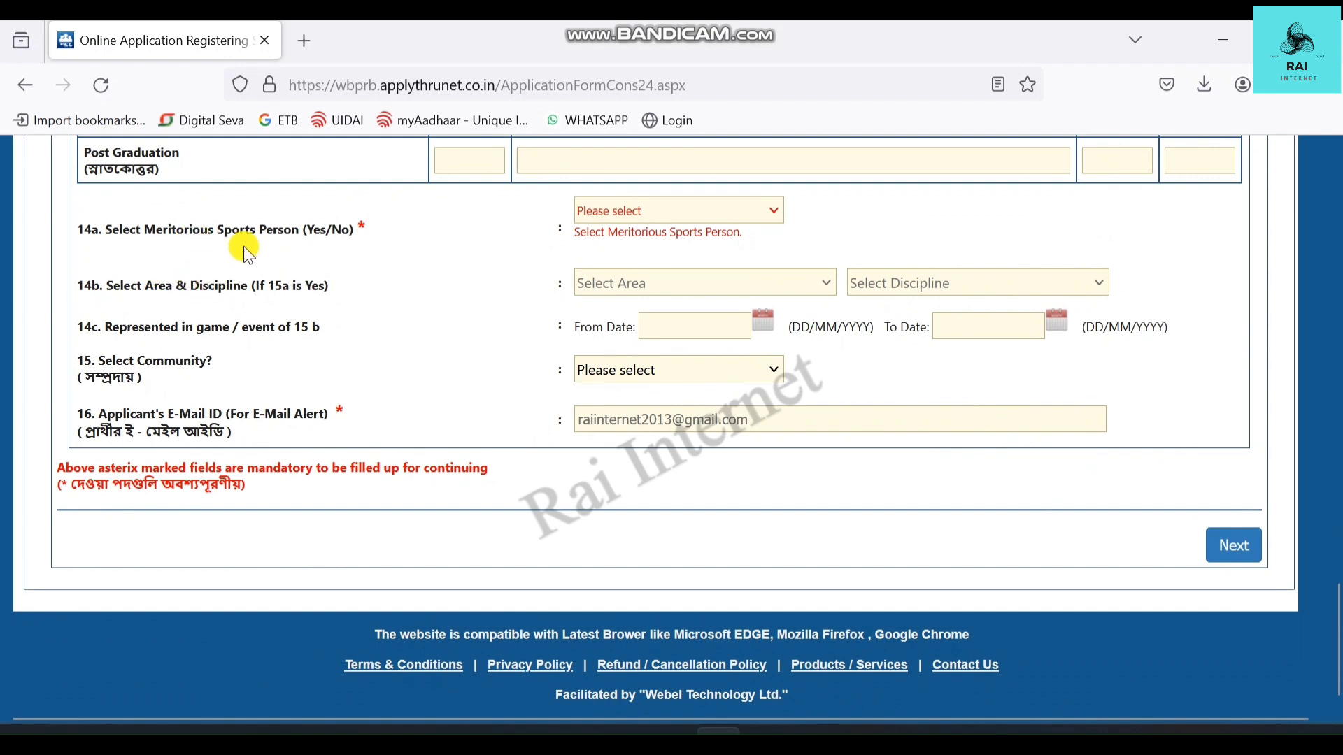
left_click(615, 212)
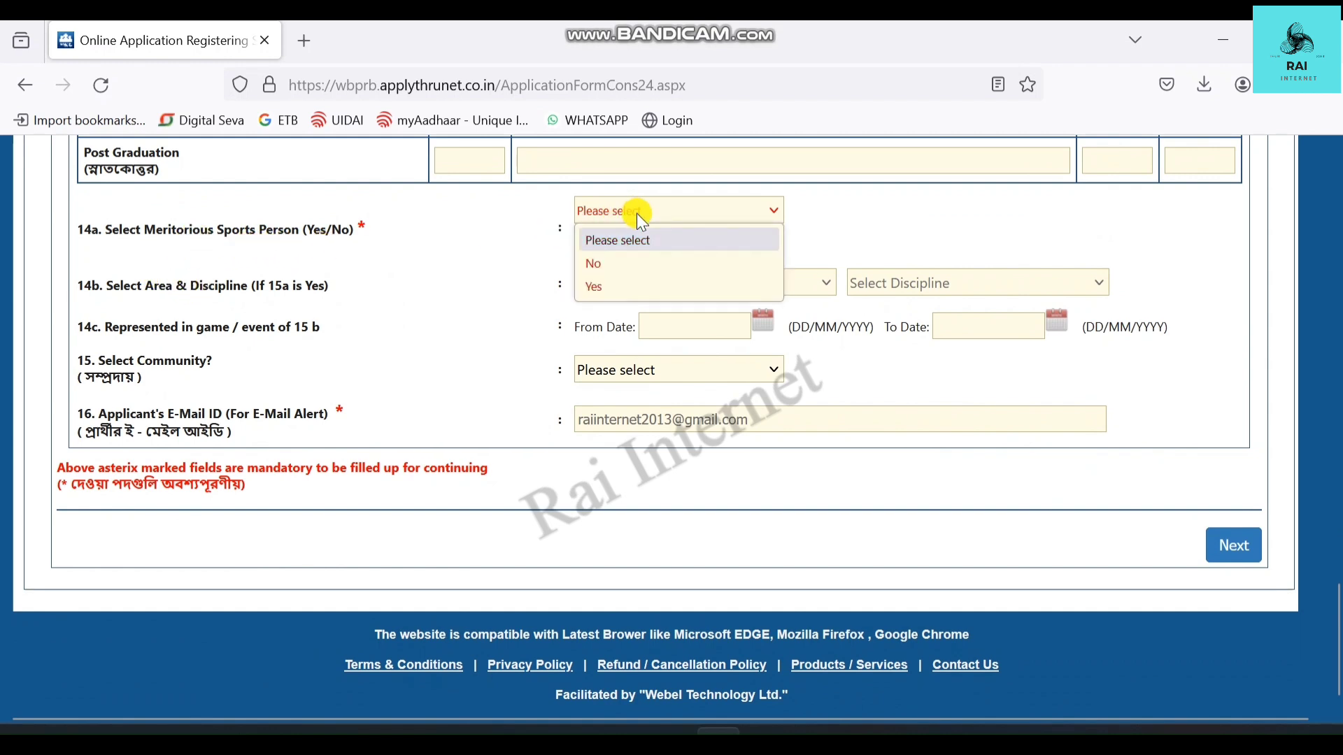
left_click(634, 266)
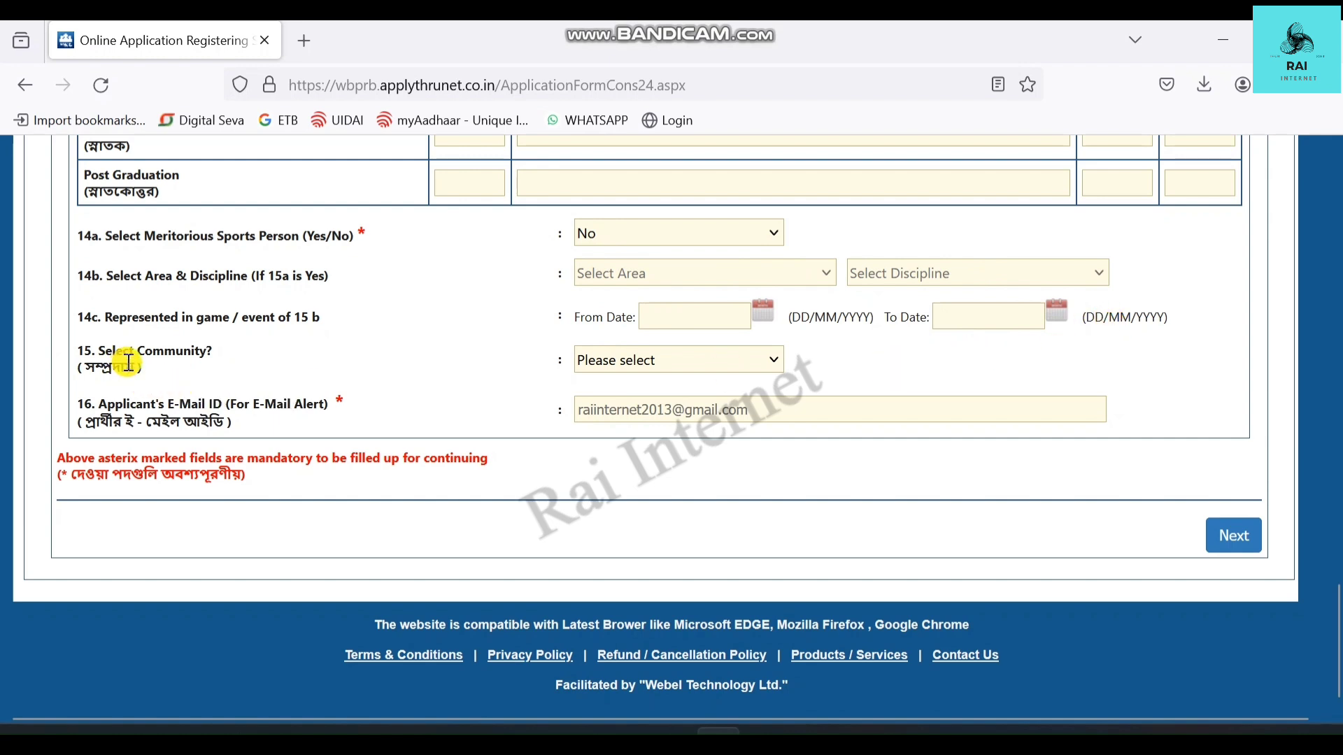
Step: Leave Community unselected and submit the personal and qualification details with Next
left_click(675, 358)
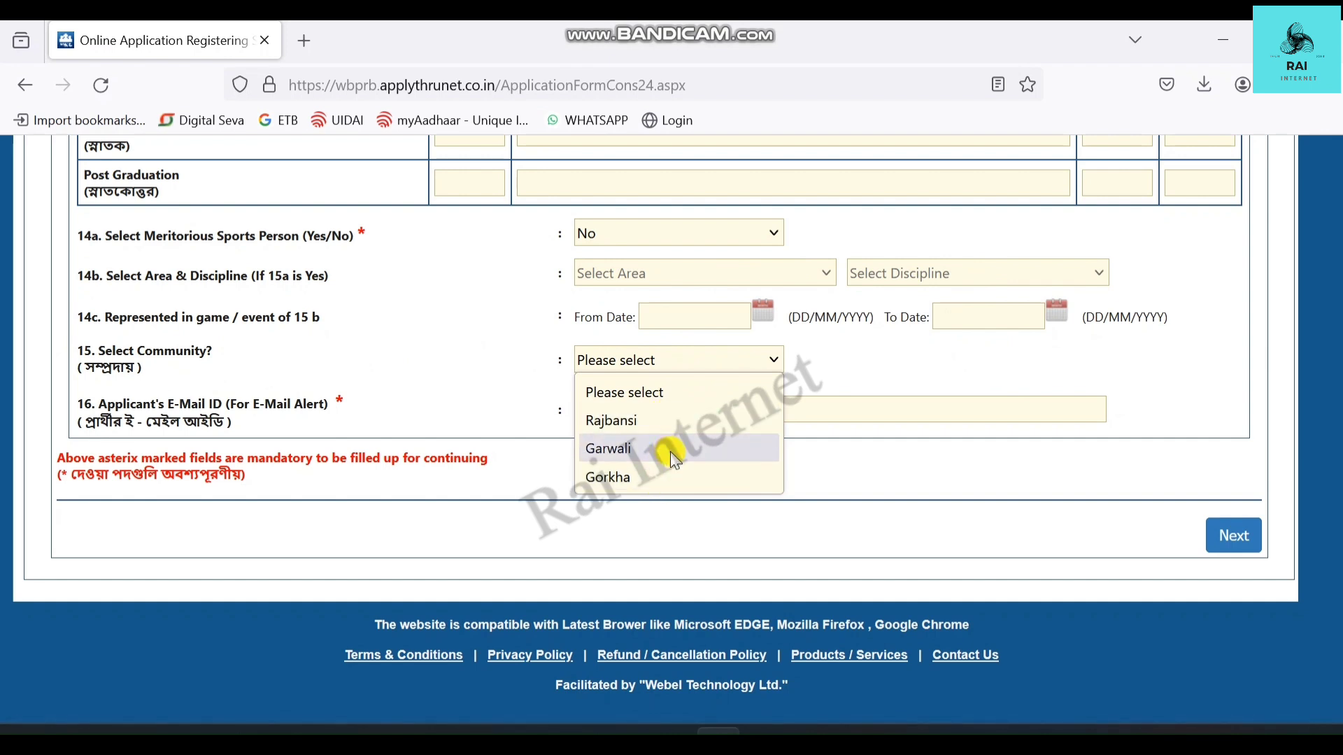
left_click(838, 366)
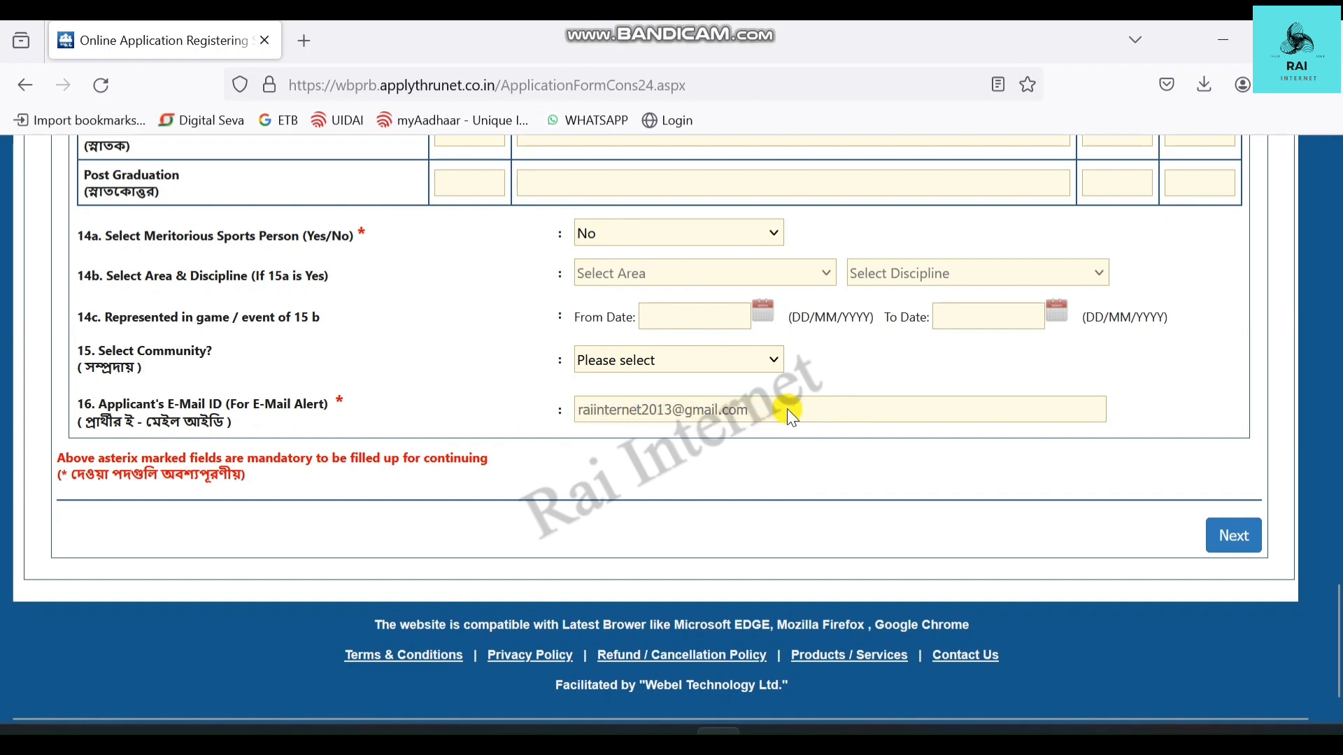
left_click(1236, 538)
Step: Review the Confirm summary of entered details and accept it with Yes
scroll(935, 493, "up", 2)
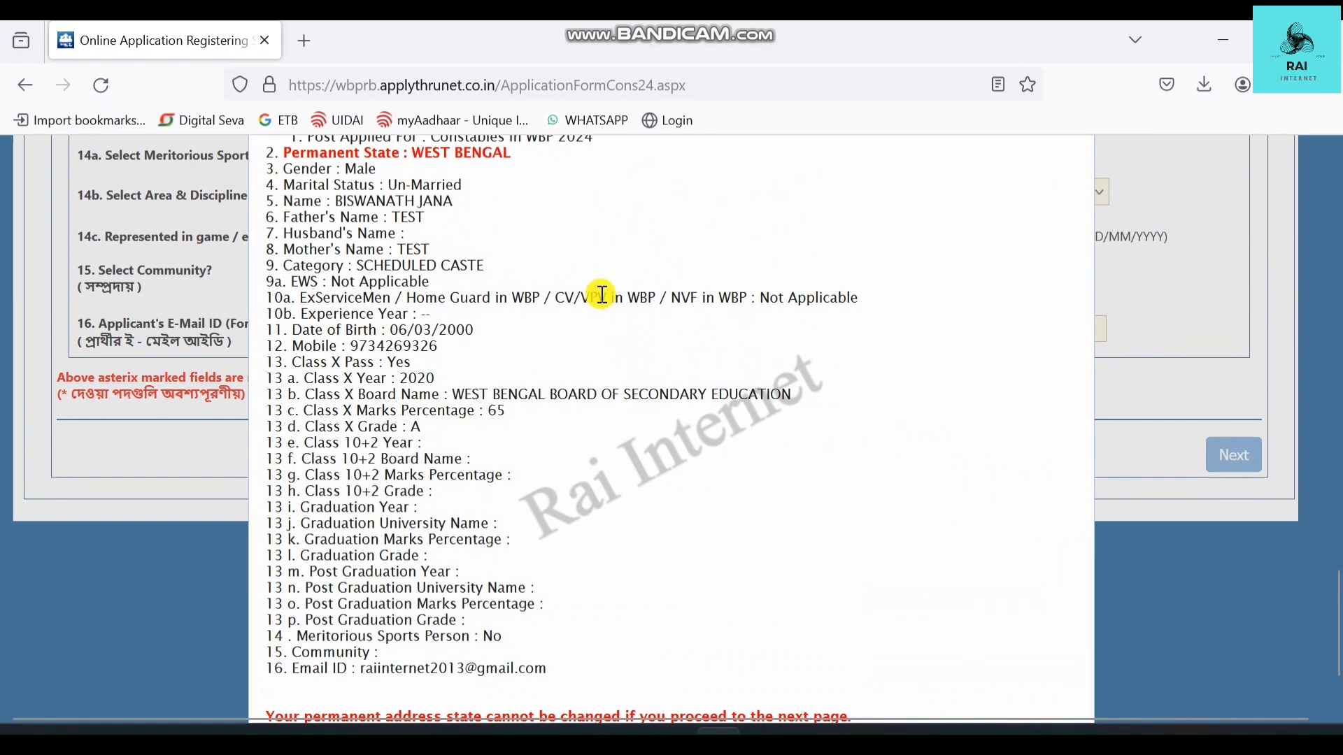
scroll(635, 285, "up", 2)
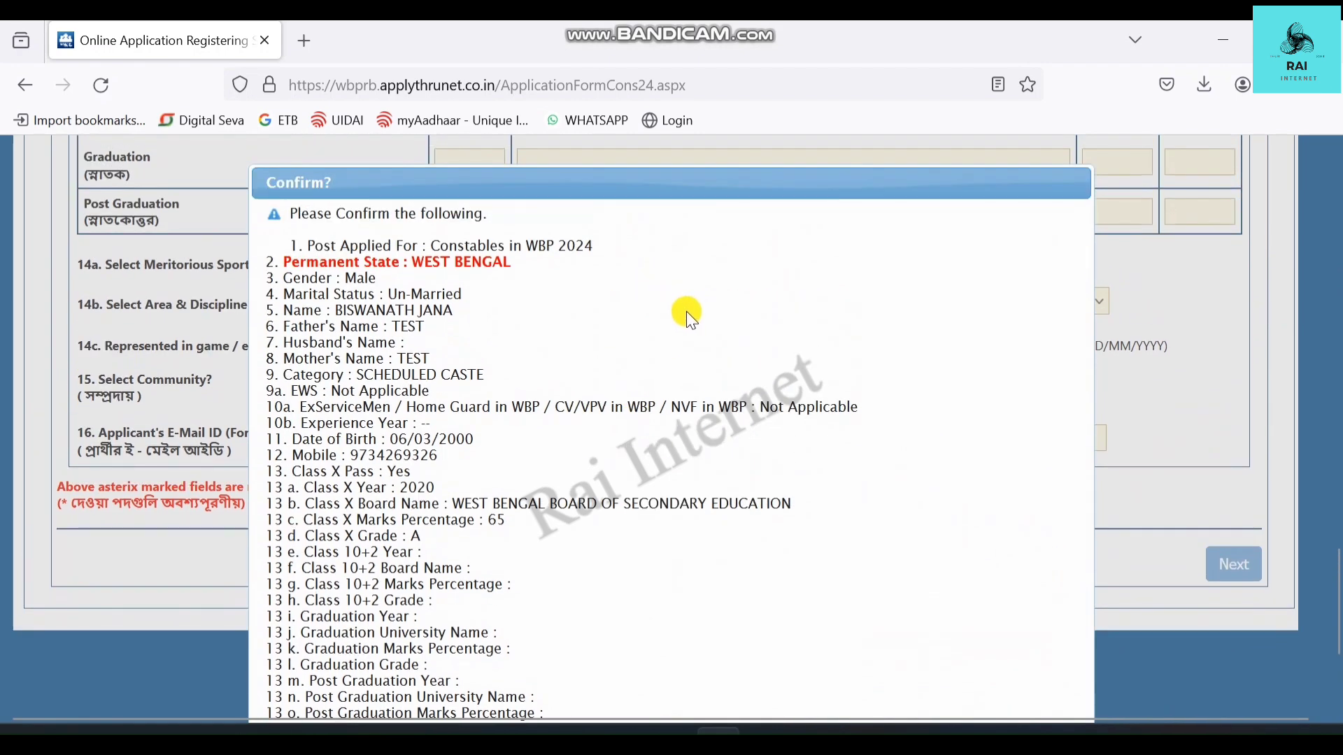
scroll(849, 359, "down", 4)
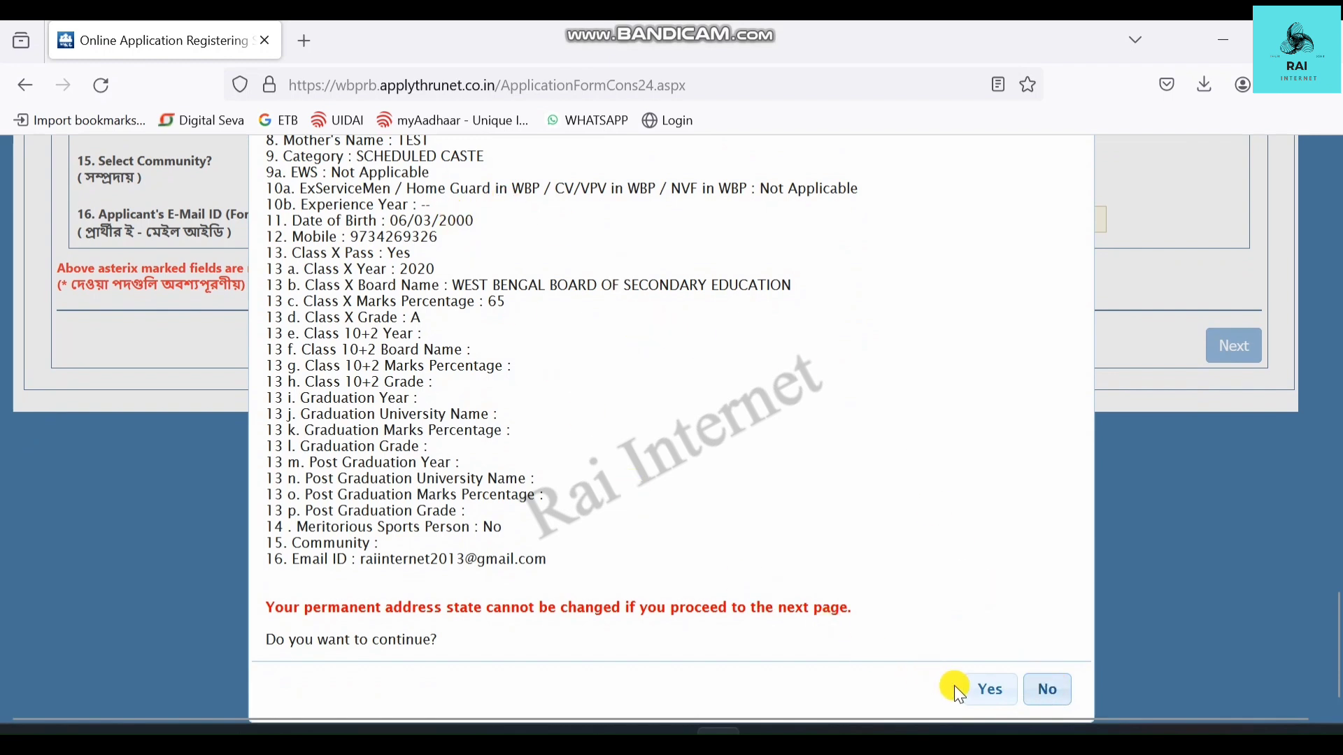
left_click(992, 690)
Step: Enter TEST as the permanent address line under item 17
scroll(868, 516, "up", 2)
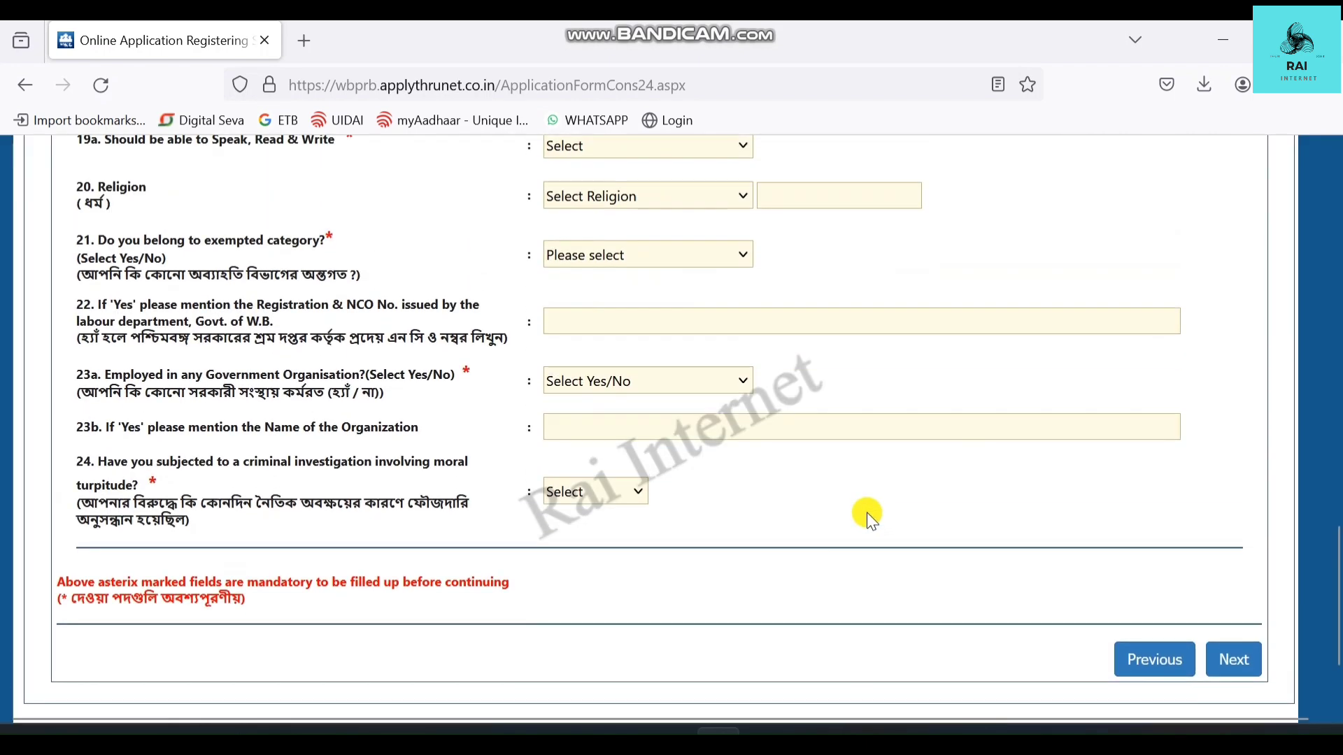
scroll(867, 517, "up", 10)
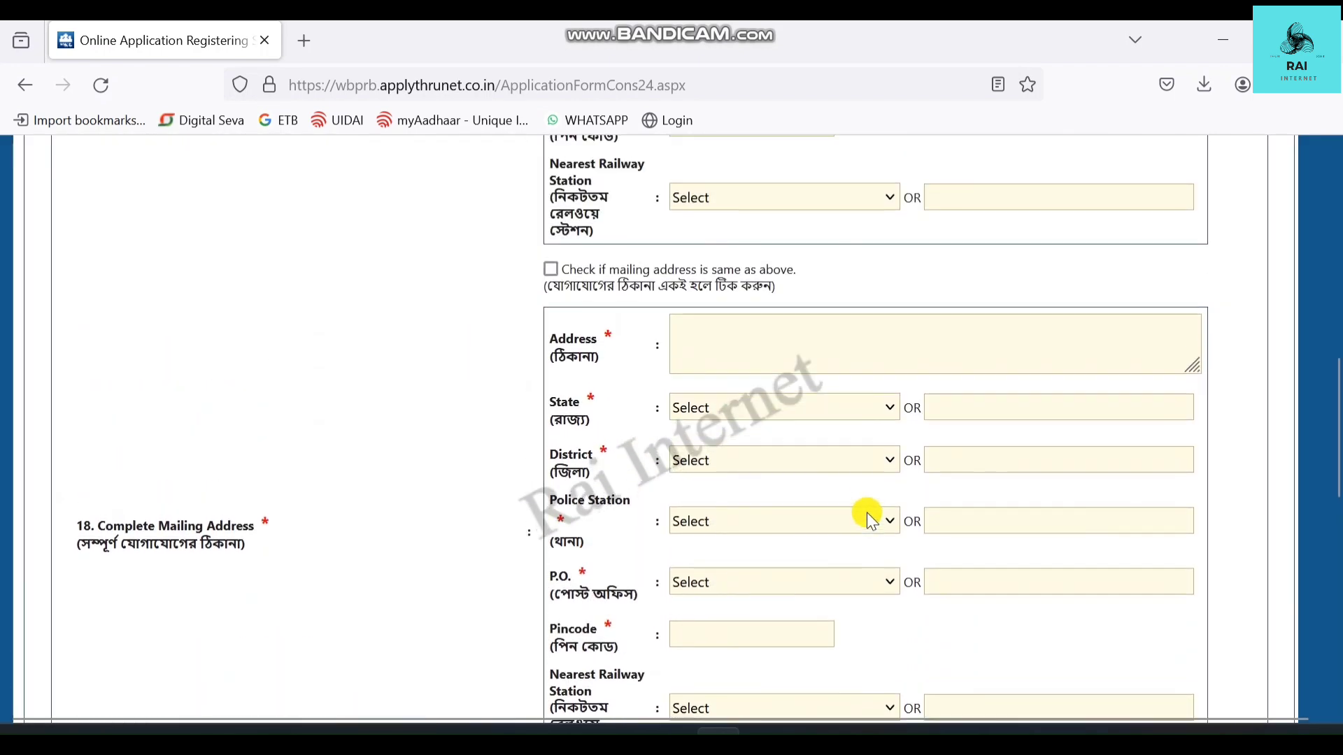
scroll(867, 518, "up", 8)
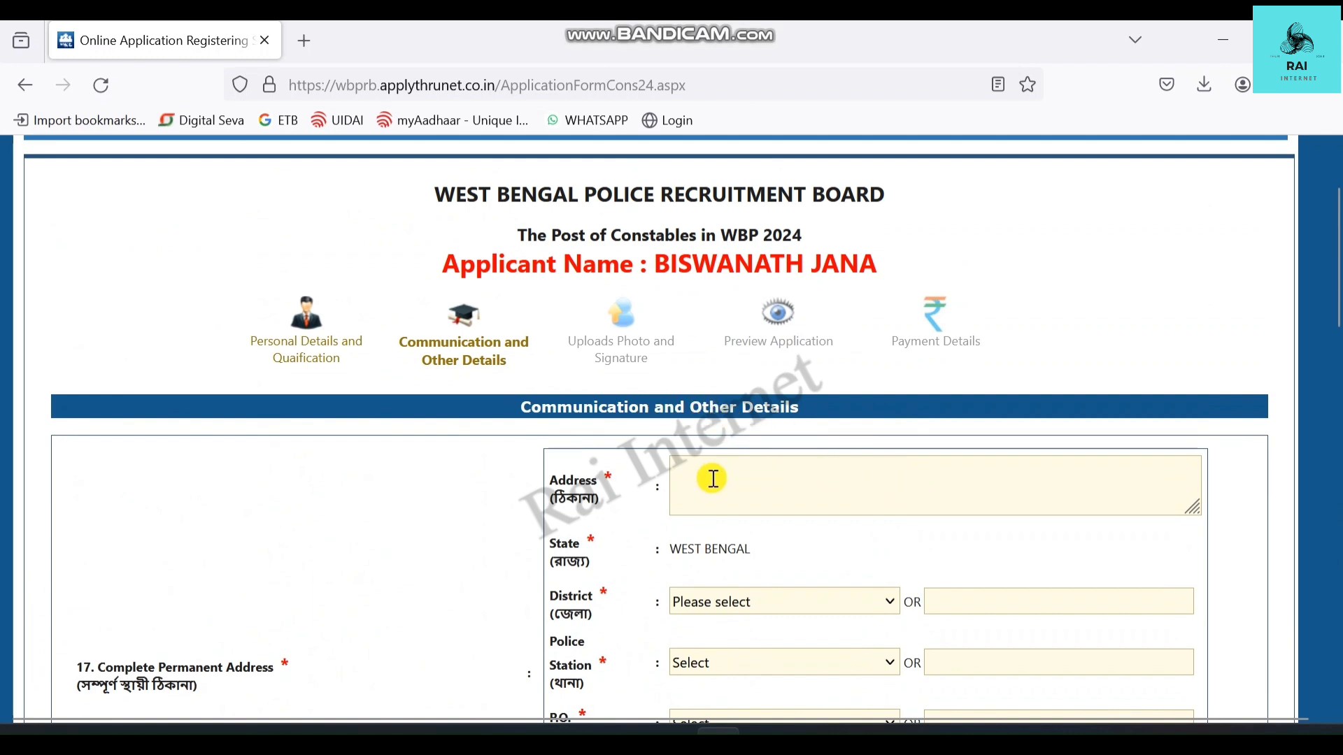
left_click(744, 472)
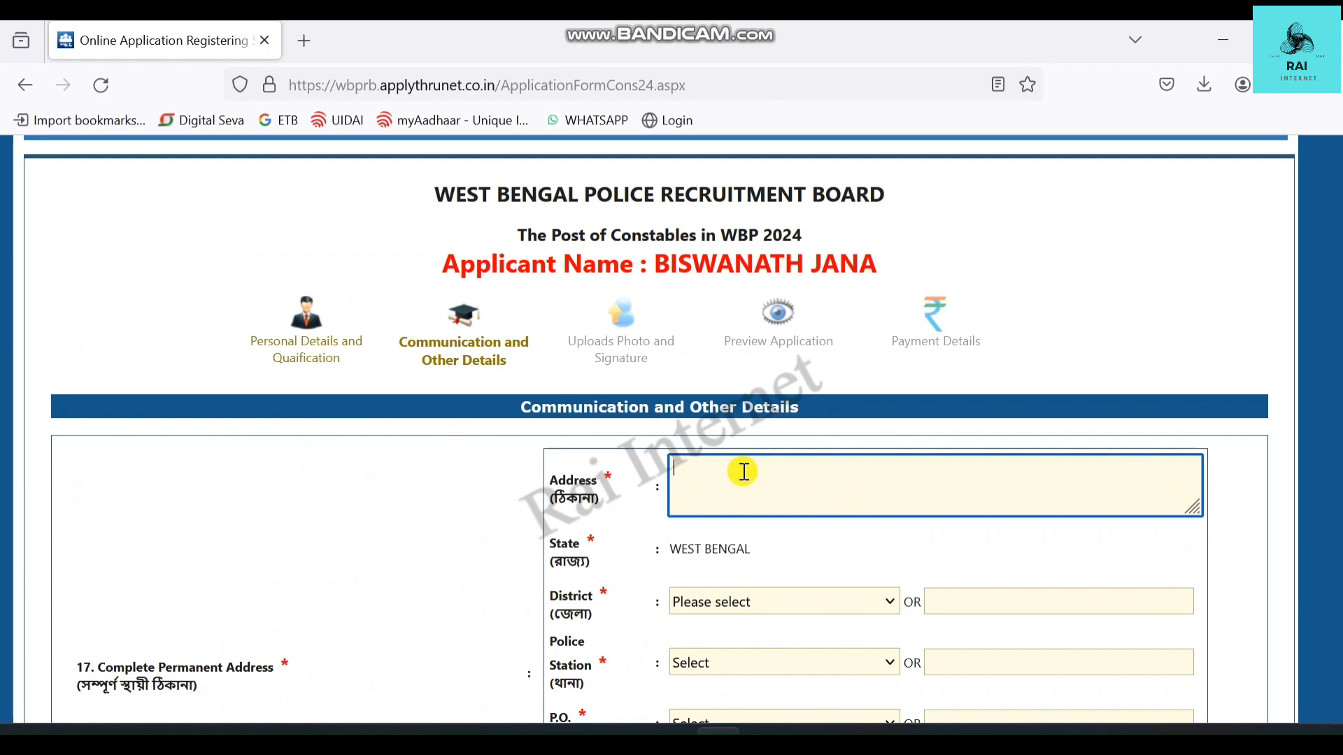
type("TEST")
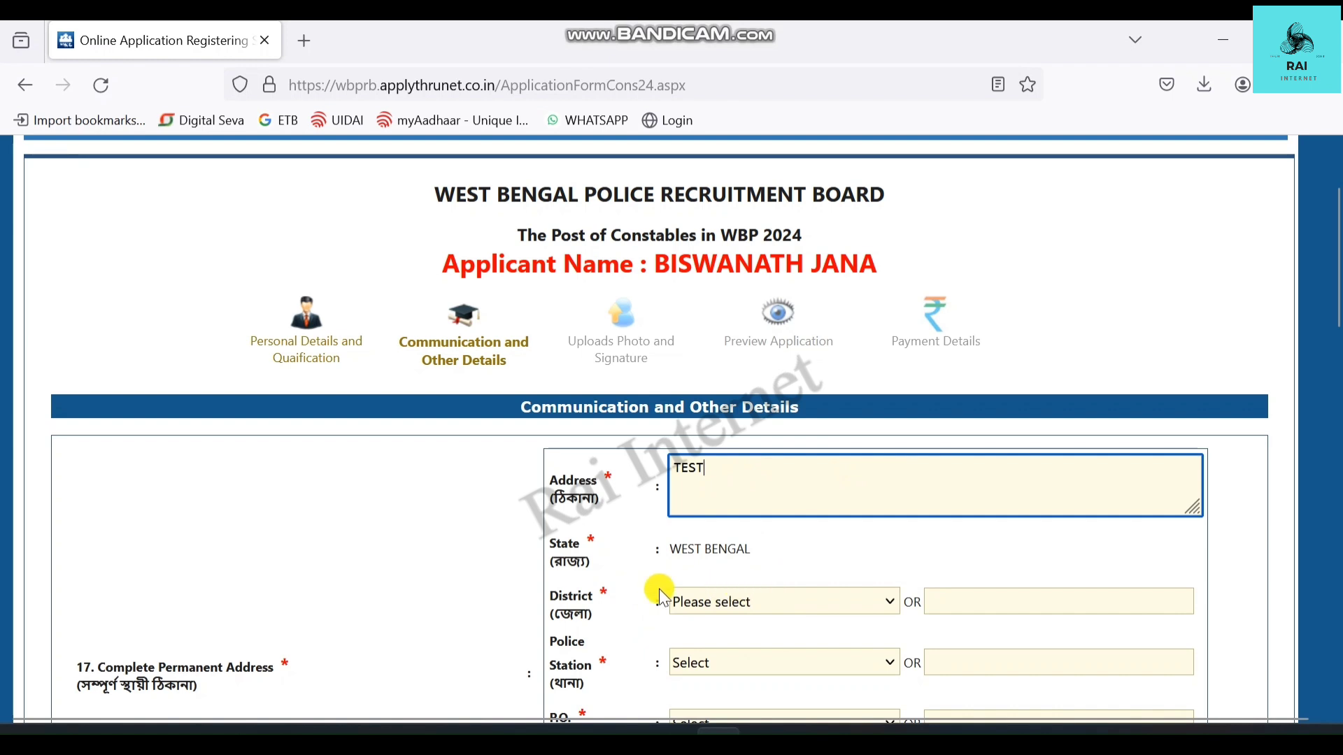
Step: Set the permanent address district to South 24 Parganas and police station to Patharpratima
left_click(754, 597)
scroll(806, 392, "down", 3)
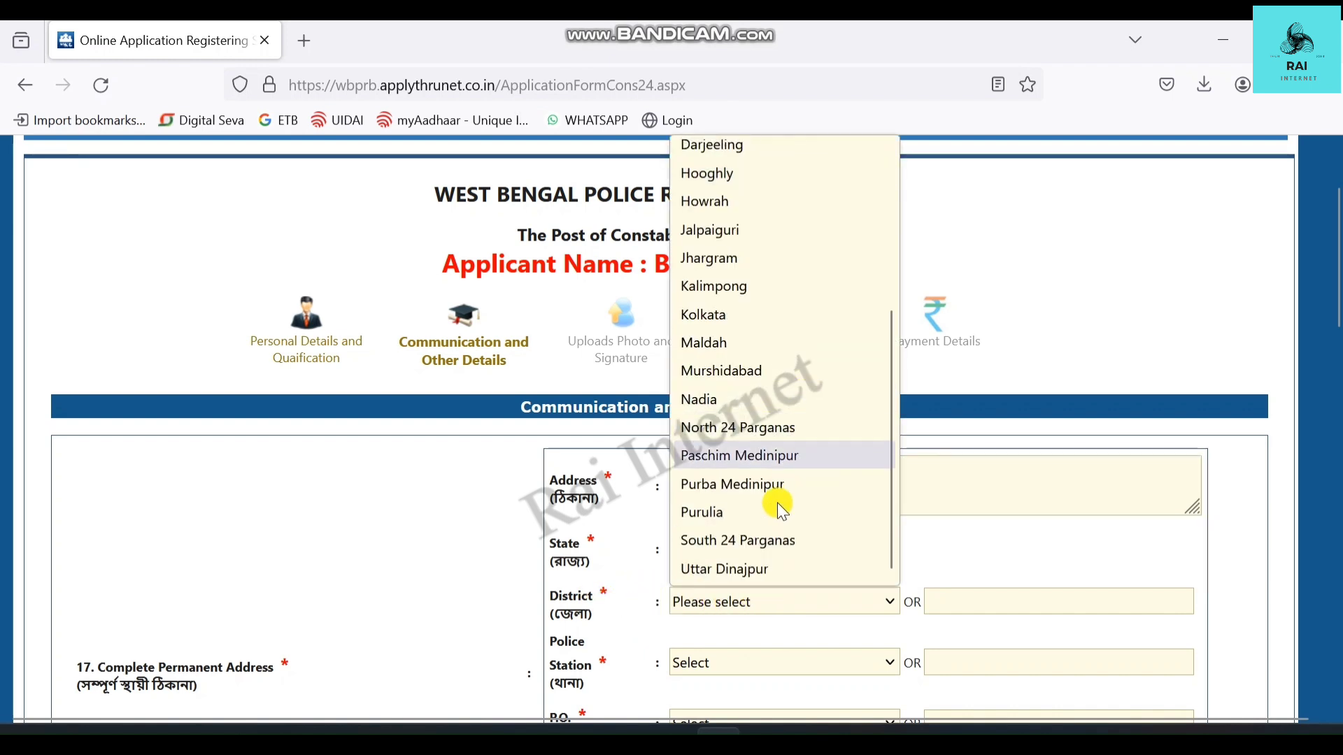
left_click(775, 540)
scroll(909, 518, "down", 3)
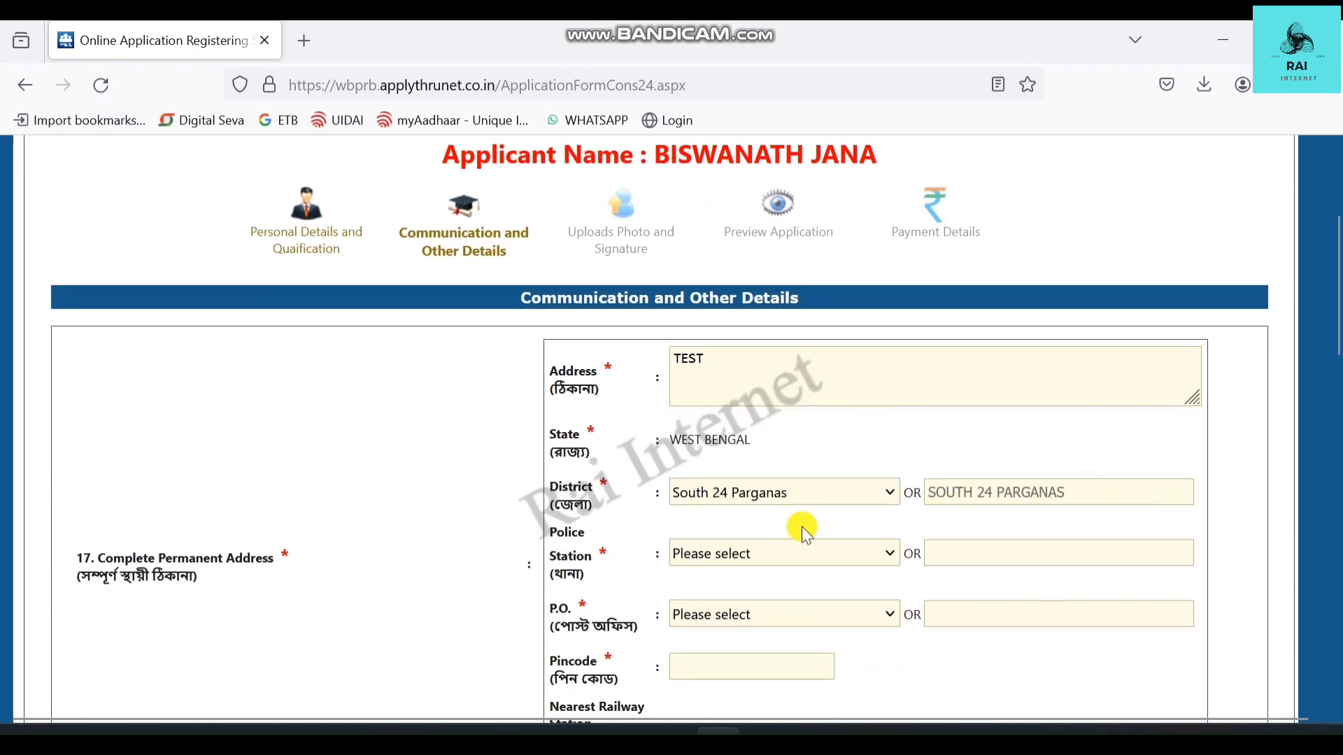
left_click(742, 554)
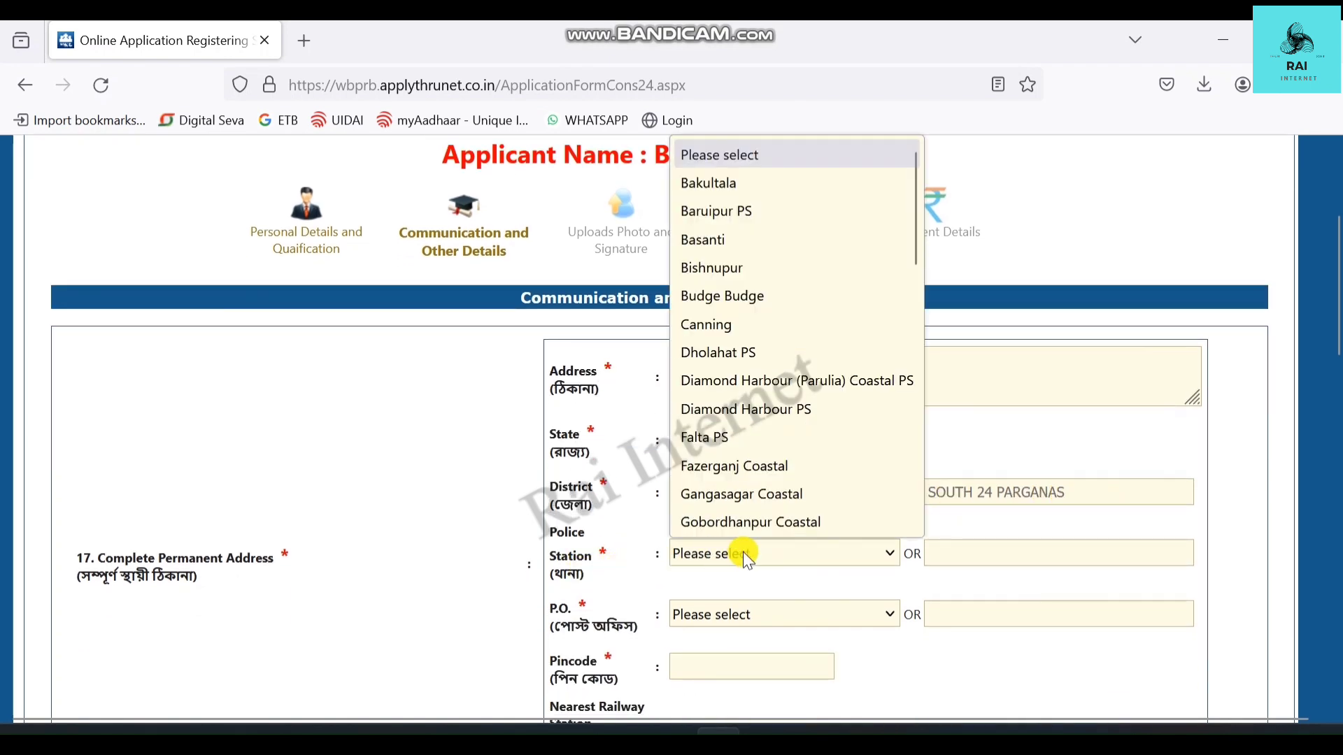
key("p")
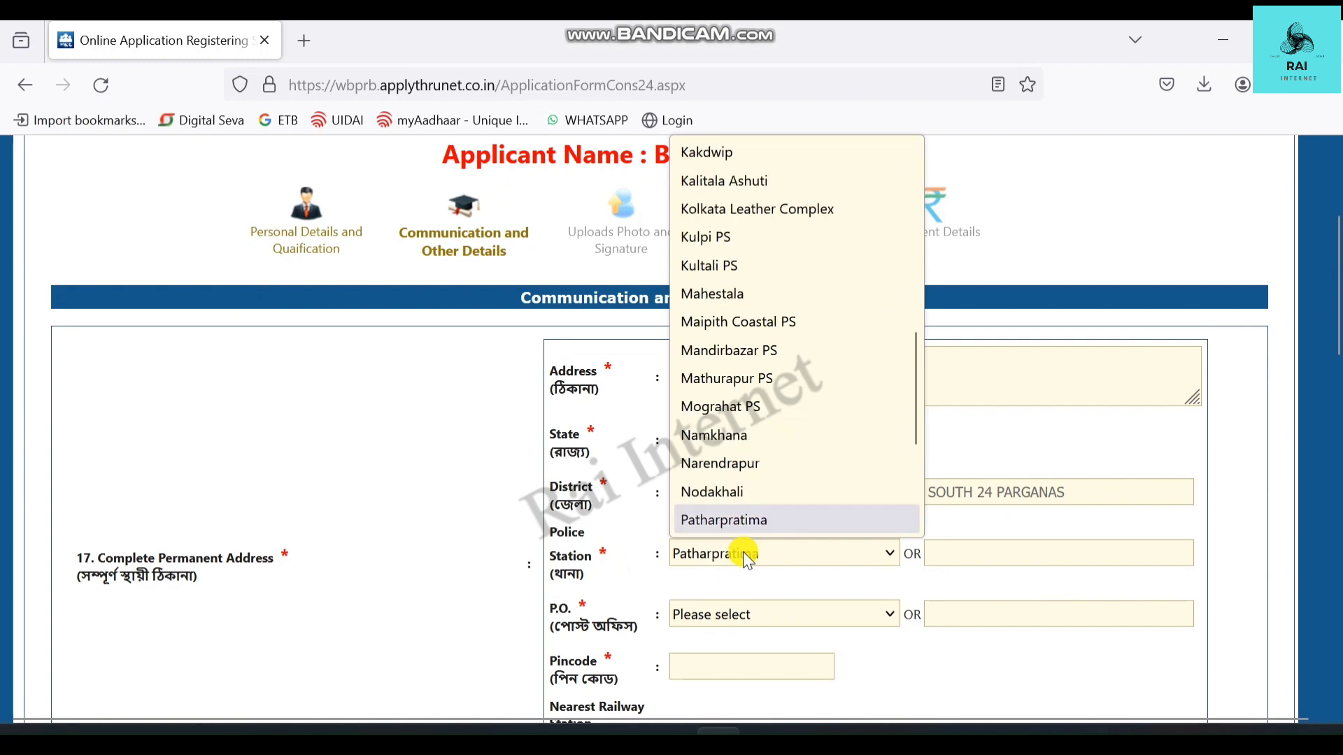
key("Return")
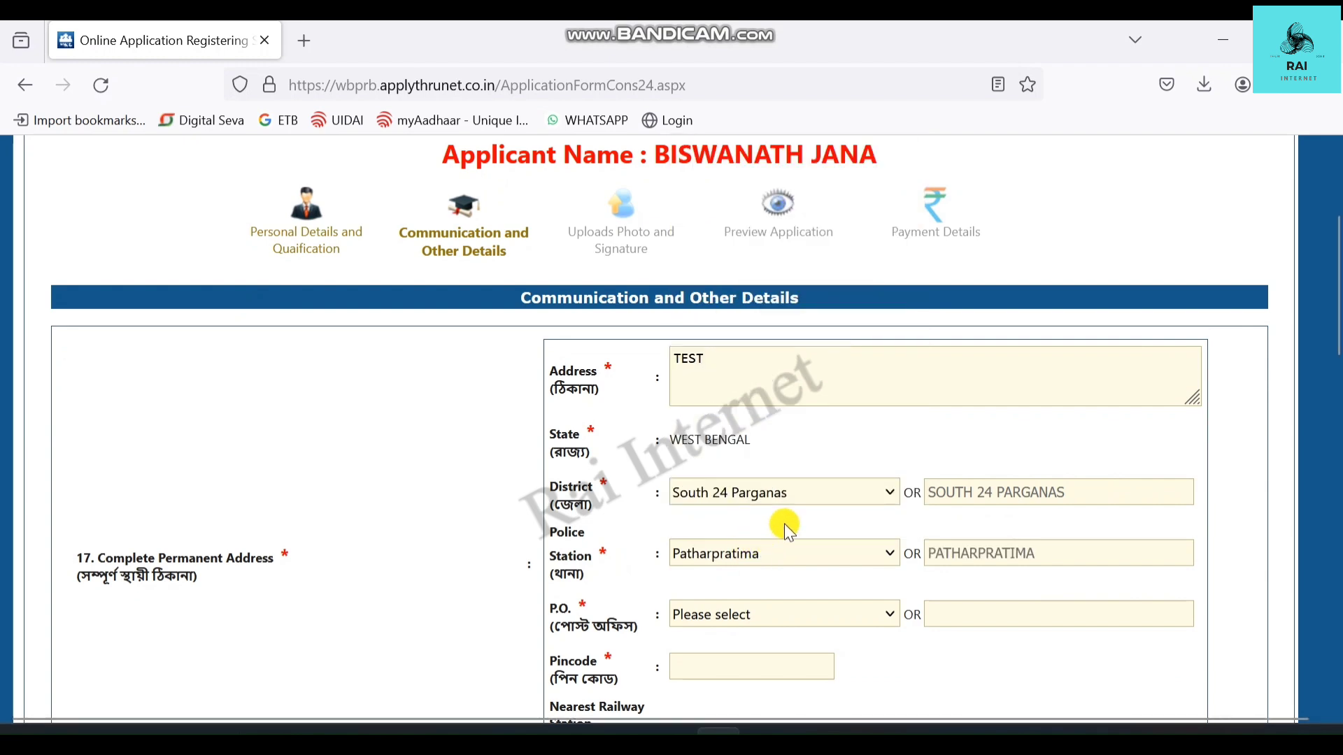
Step: Choose post office ACHINTANAGAR 743383 and nearest railway station LAKSHMIKANTPUR (LKPR)
scroll(784, 524, "down", 3)
left_click(783, 400)
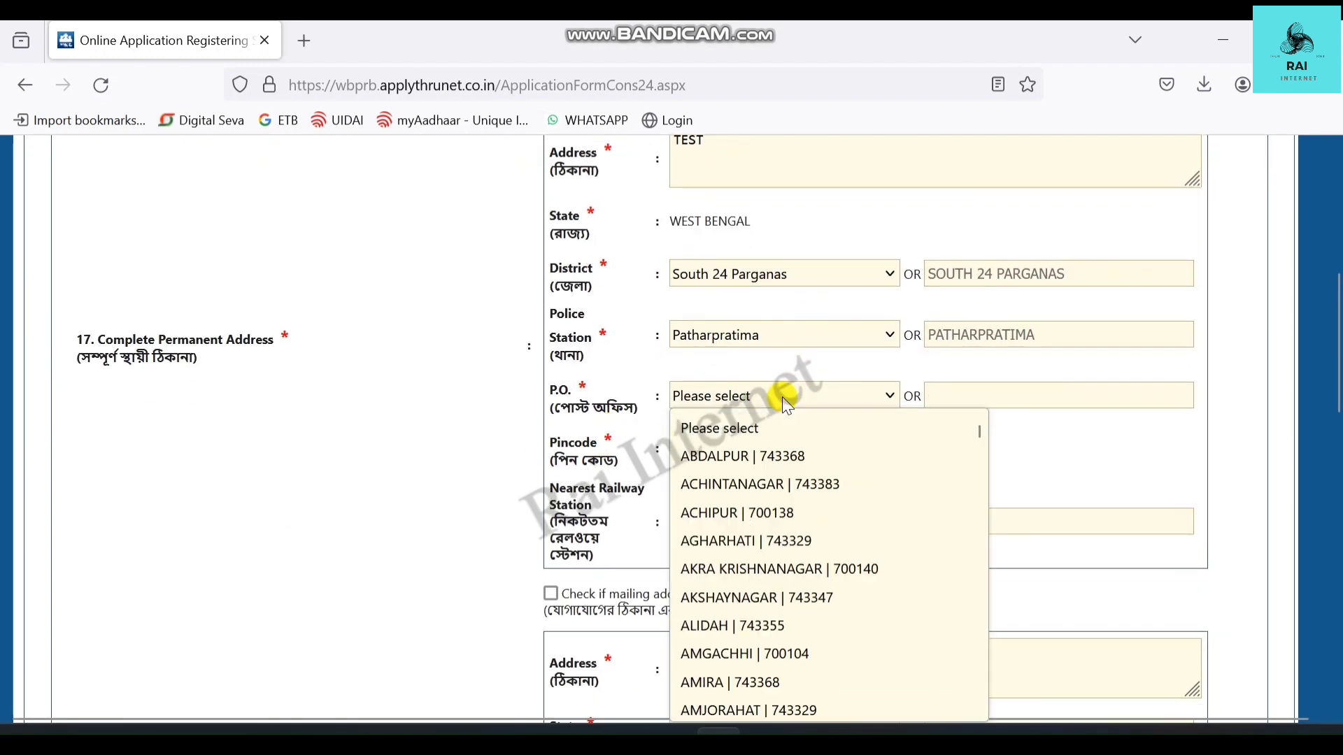
left_click(768, 486)
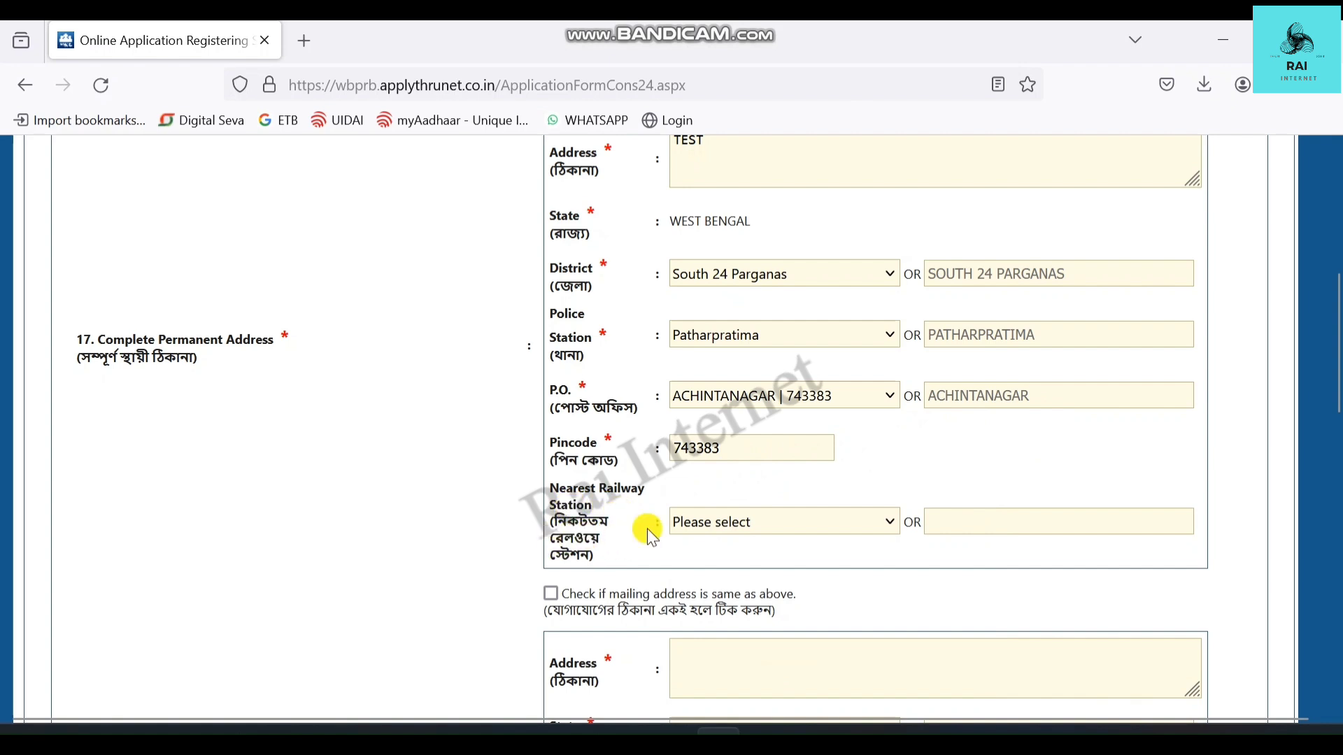
left_click(761, 523)
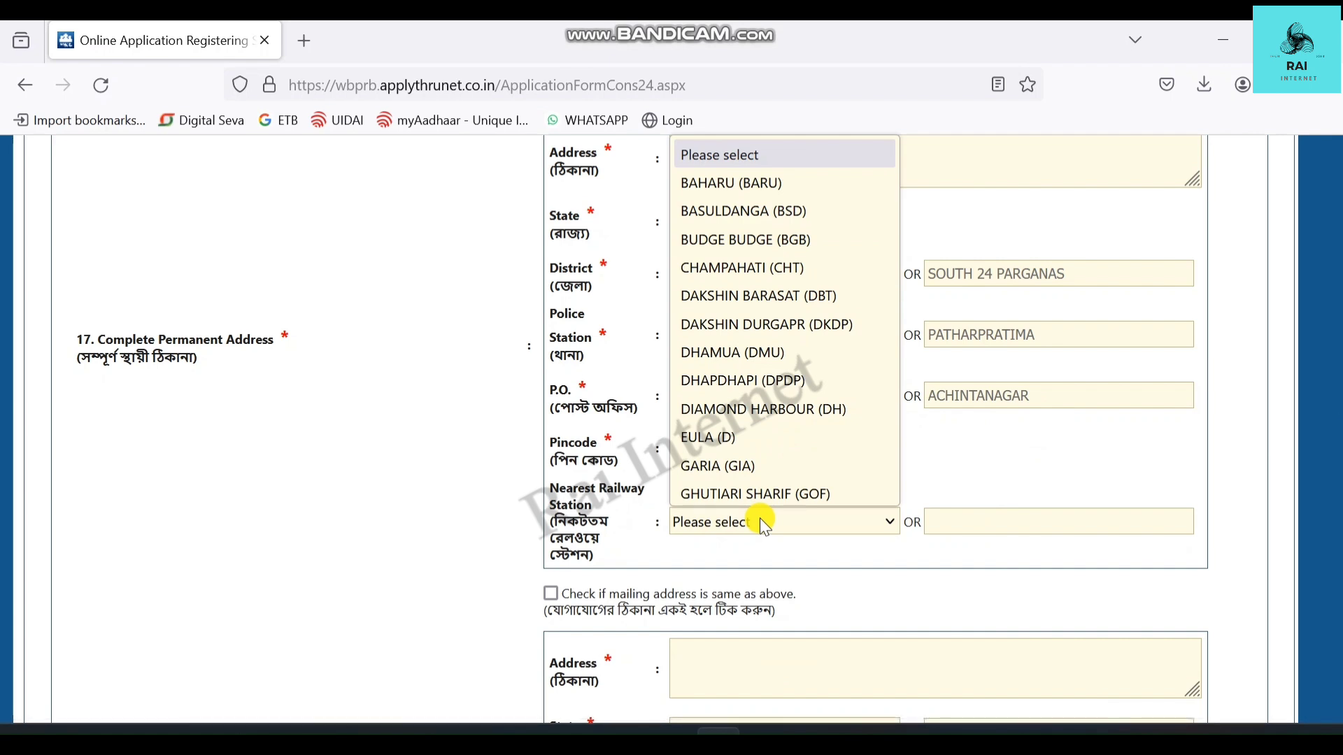
key("l")
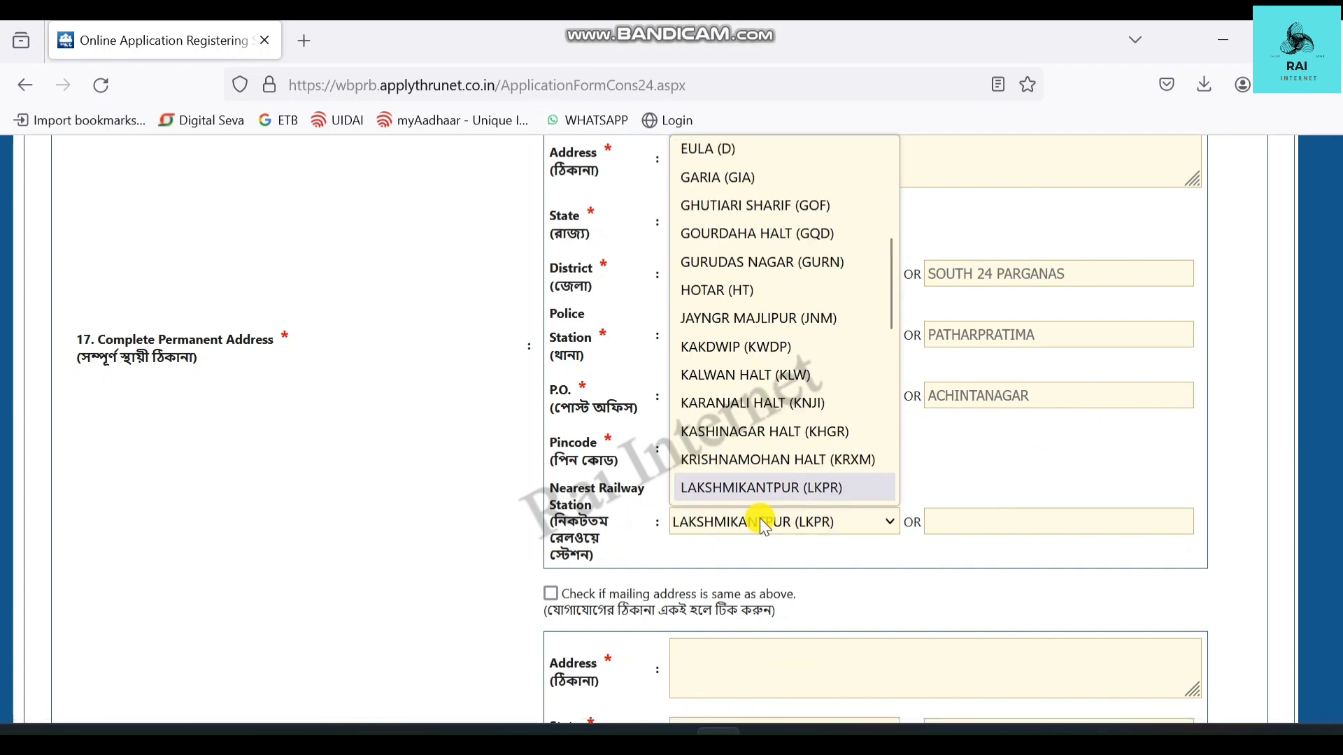
key("Return")
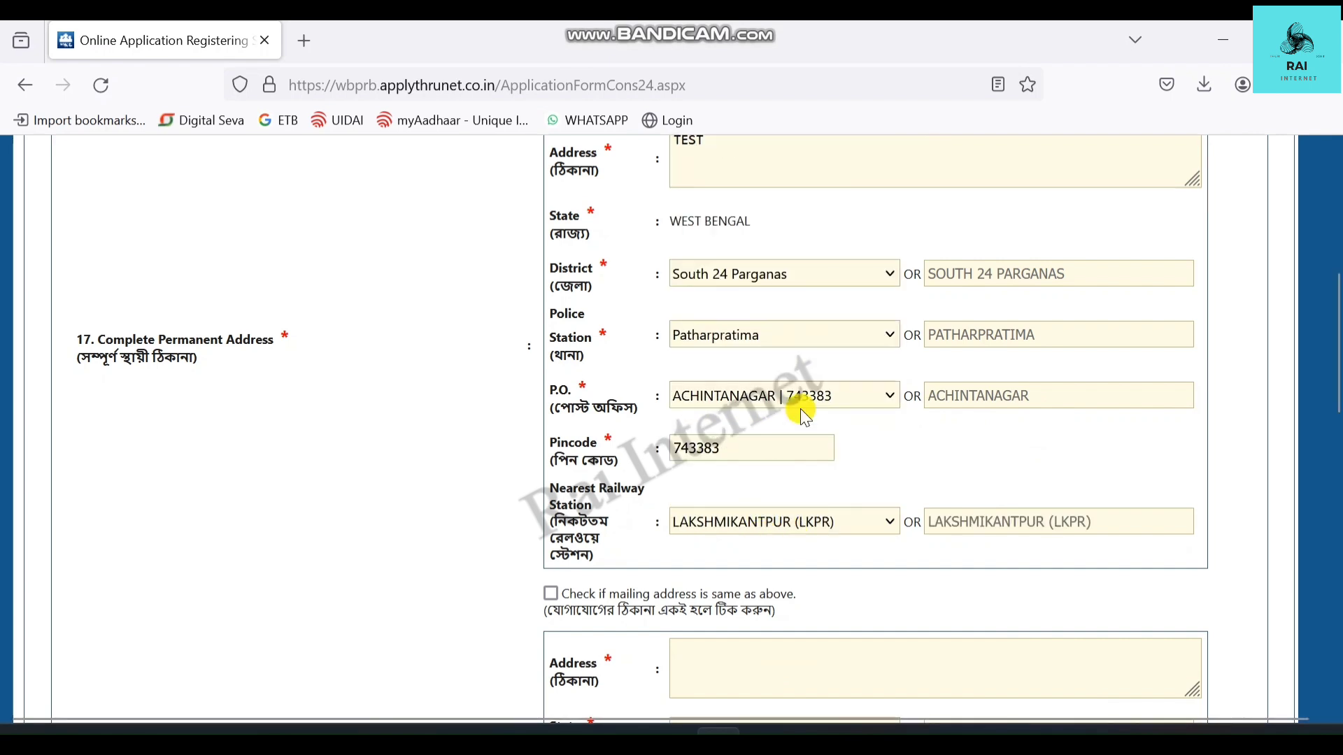
scroll(822, 425, "up", 3)
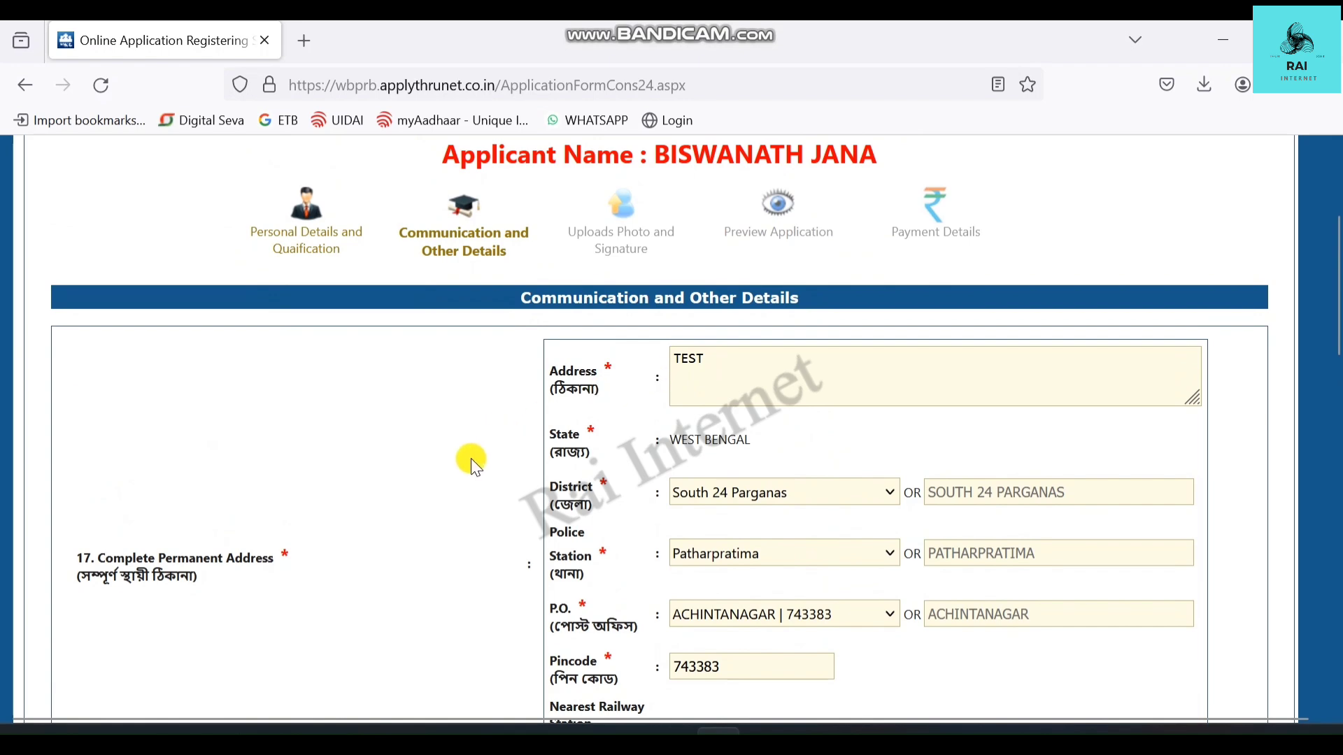
scroll(561, 470, "down", 3)
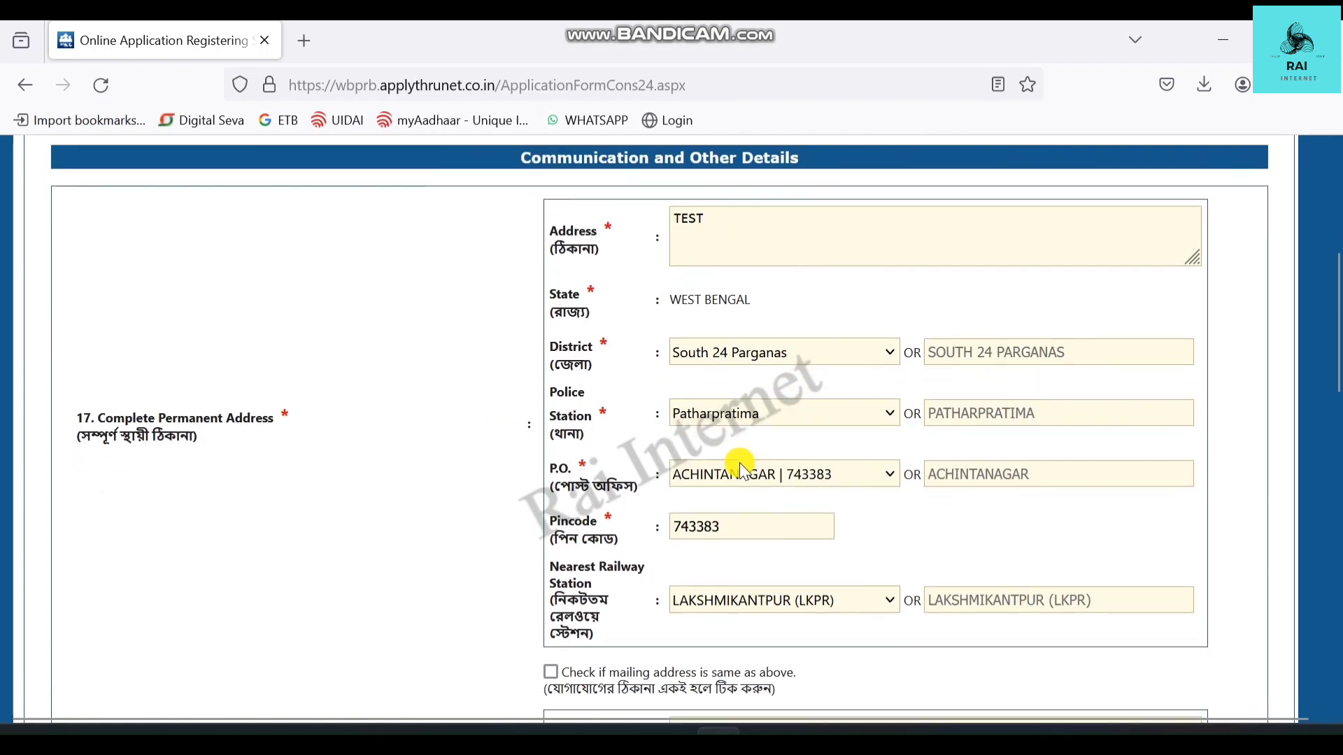
scroll(741, 468, "down", 5)
scroll(741, 467, "up", 2)
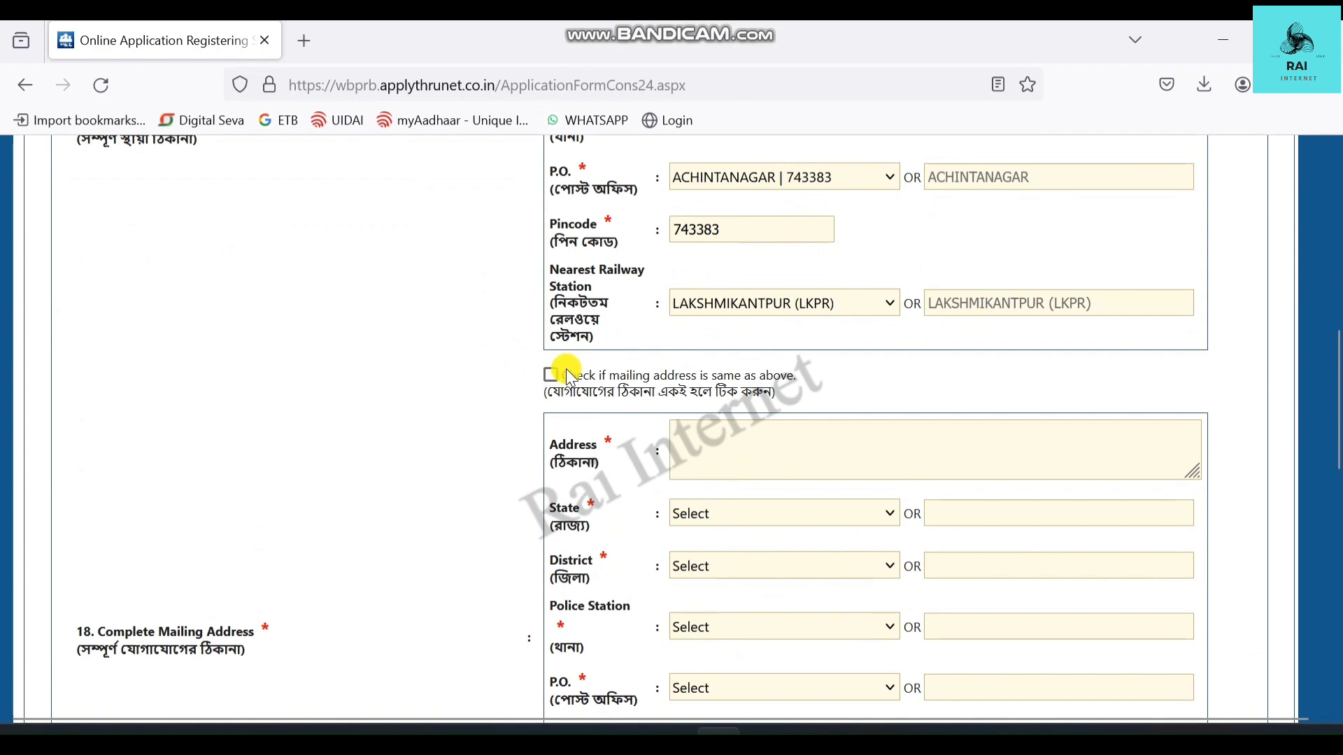
scroll(393, 384, "up", 3)
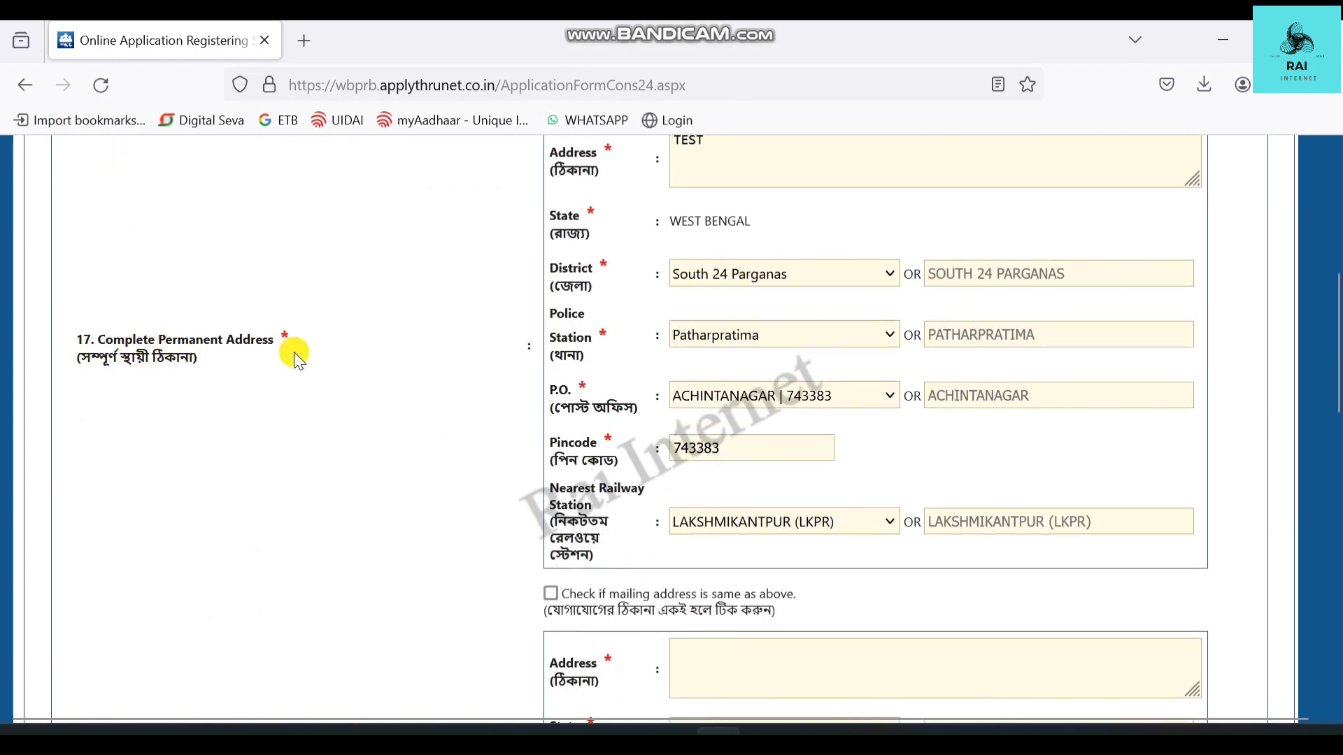
scroll(354, 380, "down", 6)
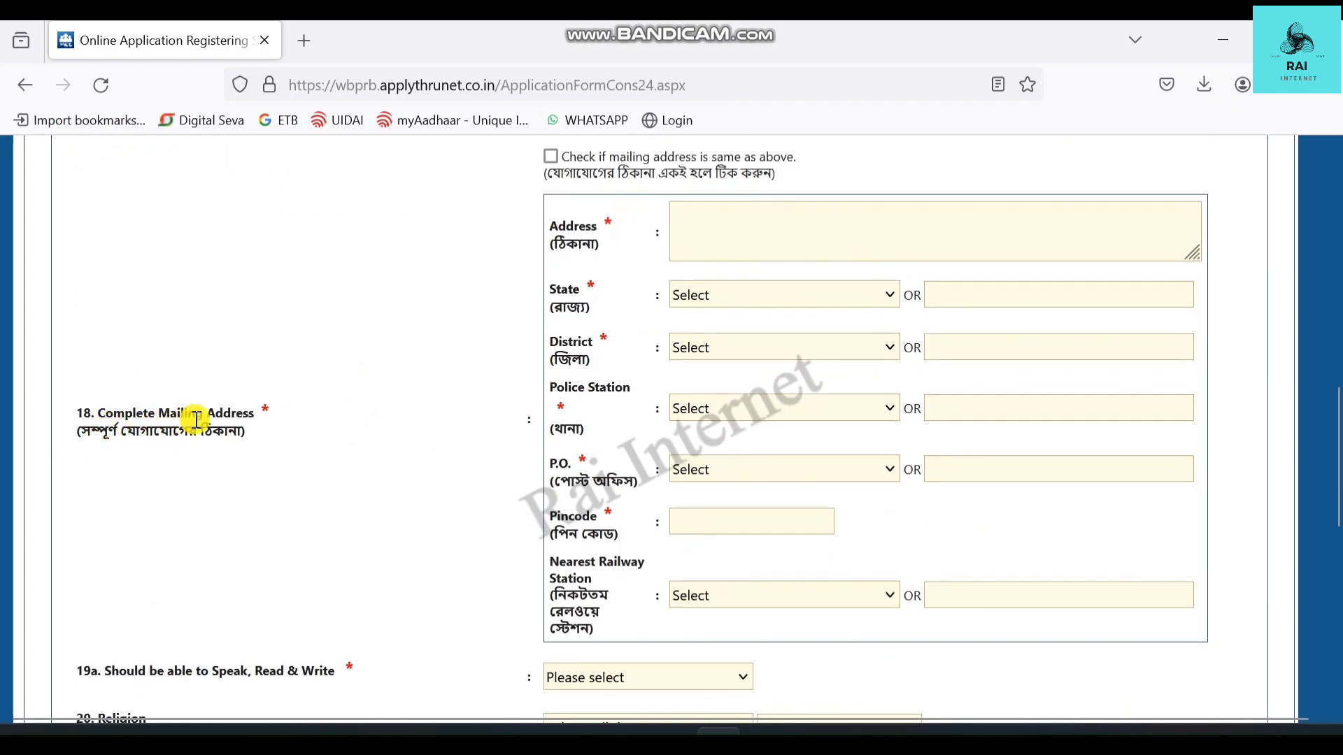
scroll(350, 443, "up", 5)
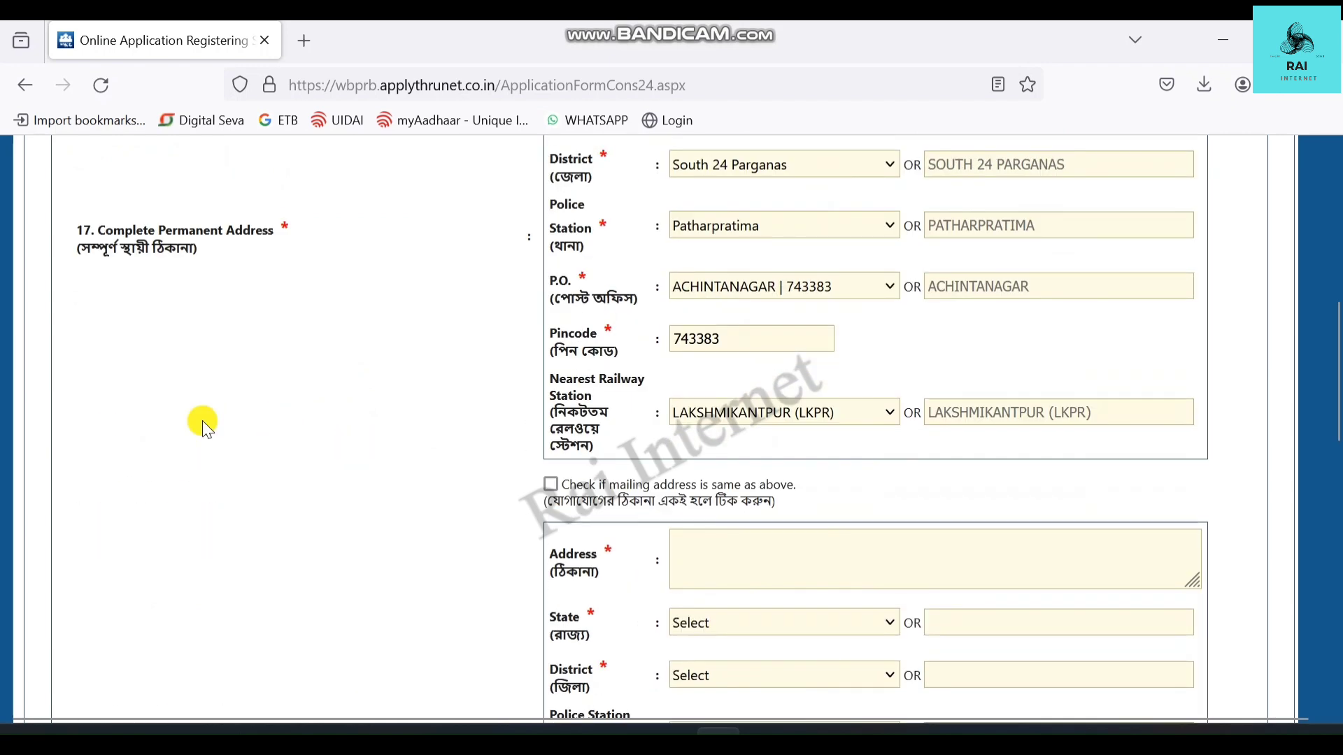
scroll(205, 339, "down", 6)
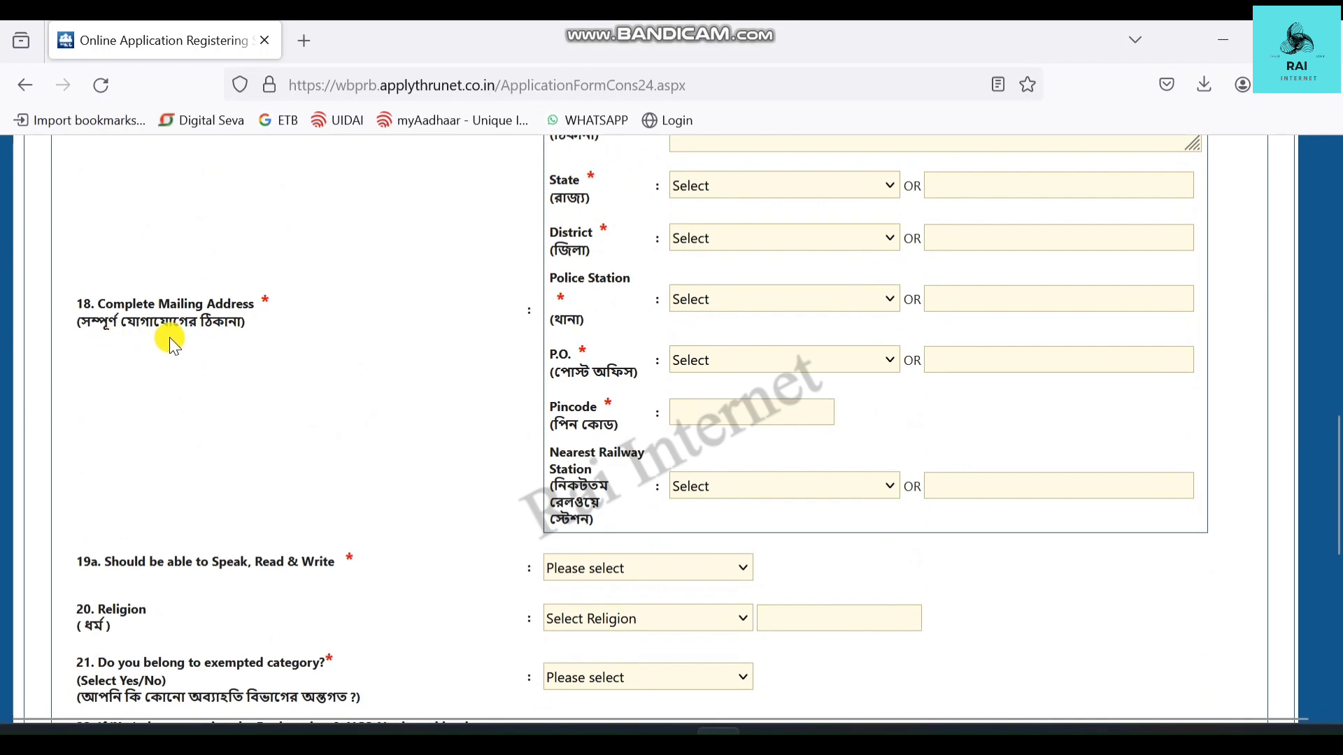
scroll(351, 389, "up", 5)
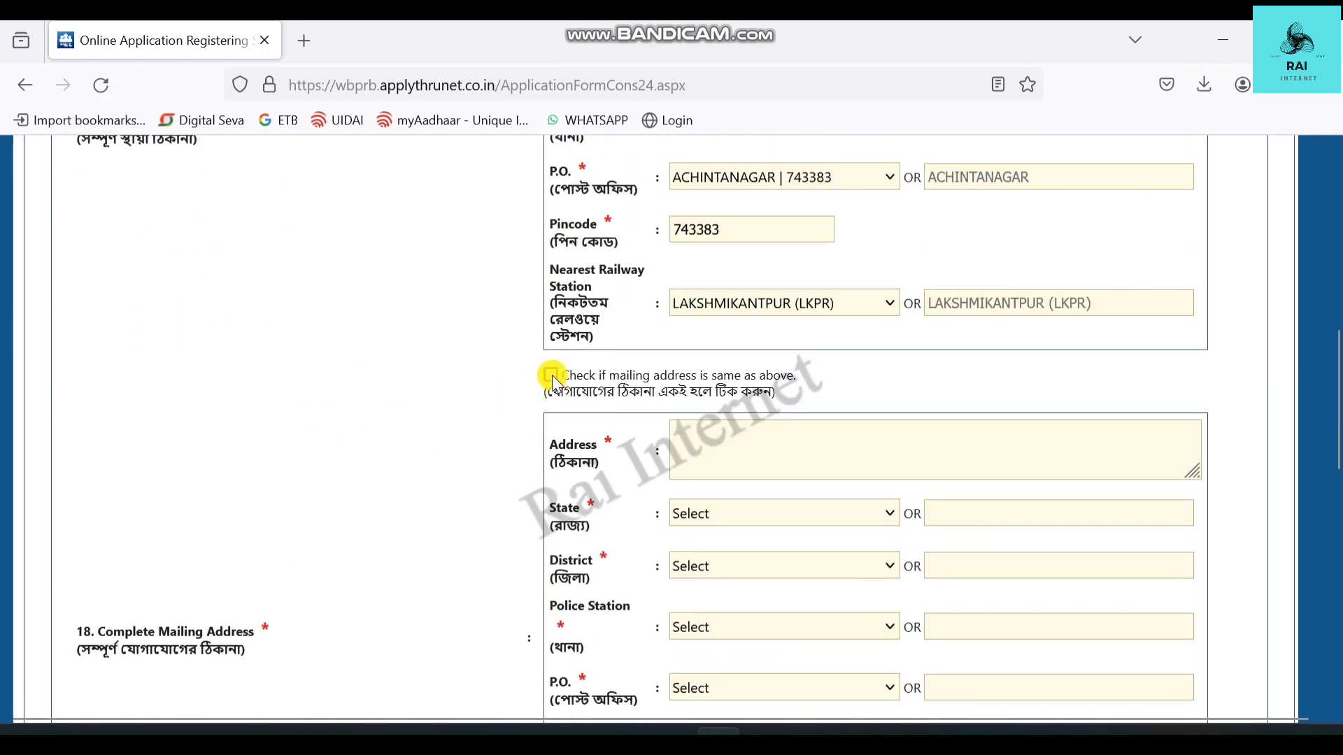
Step: Tick the same-as-above box so the mailing address copies TEST, South 24 Parganas, Patharpratima, ACHINTANAGAR 743383
left_click(551, 375)
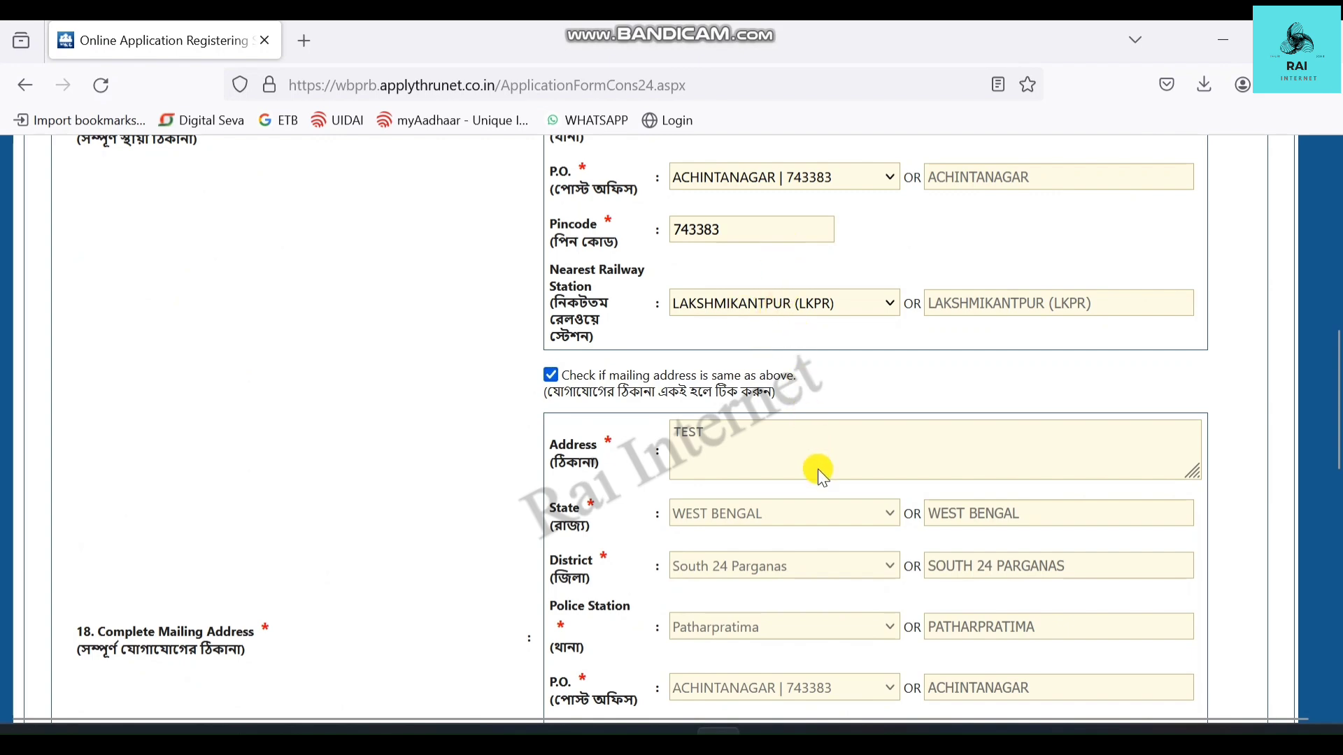
scroll(817, 469, "down", 3)
scroll(819, 474, "down", 3)
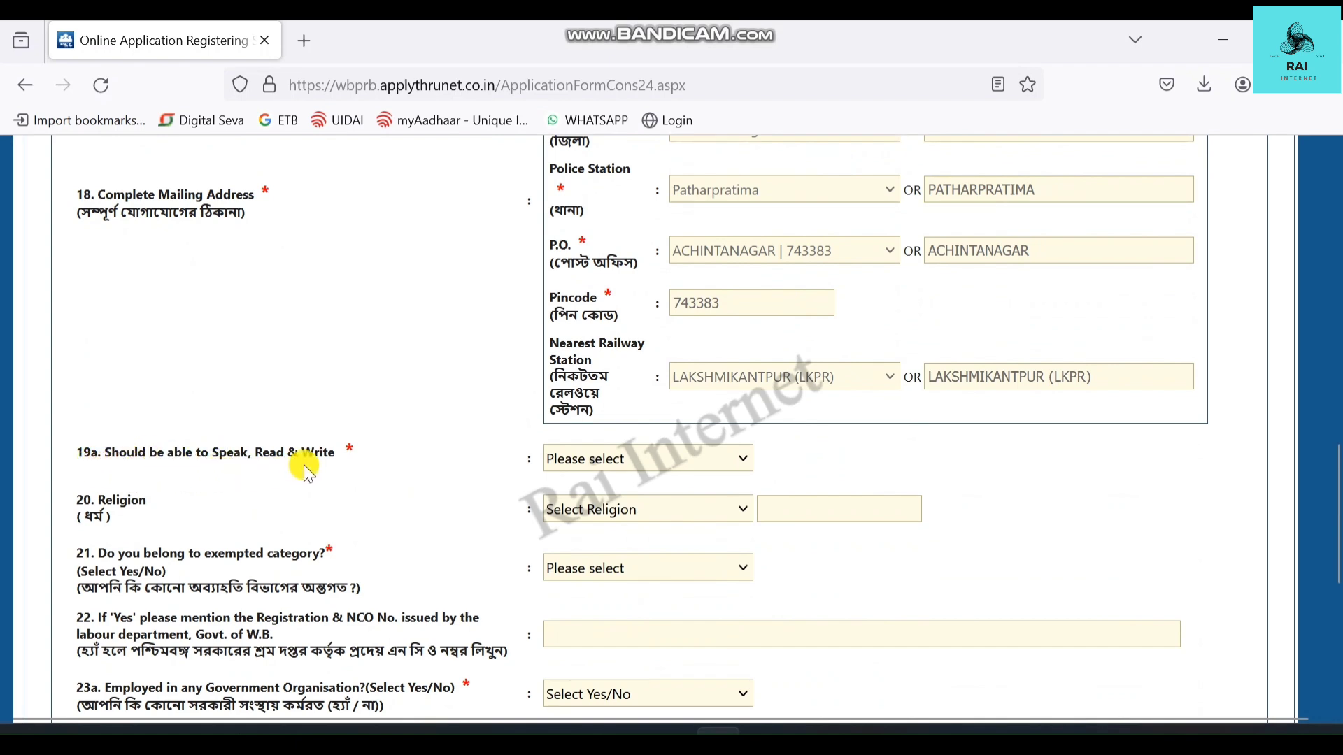
Step: Set the language for question 19a to BENGALI and the religion to HINDUISM
left_click(614, 459)
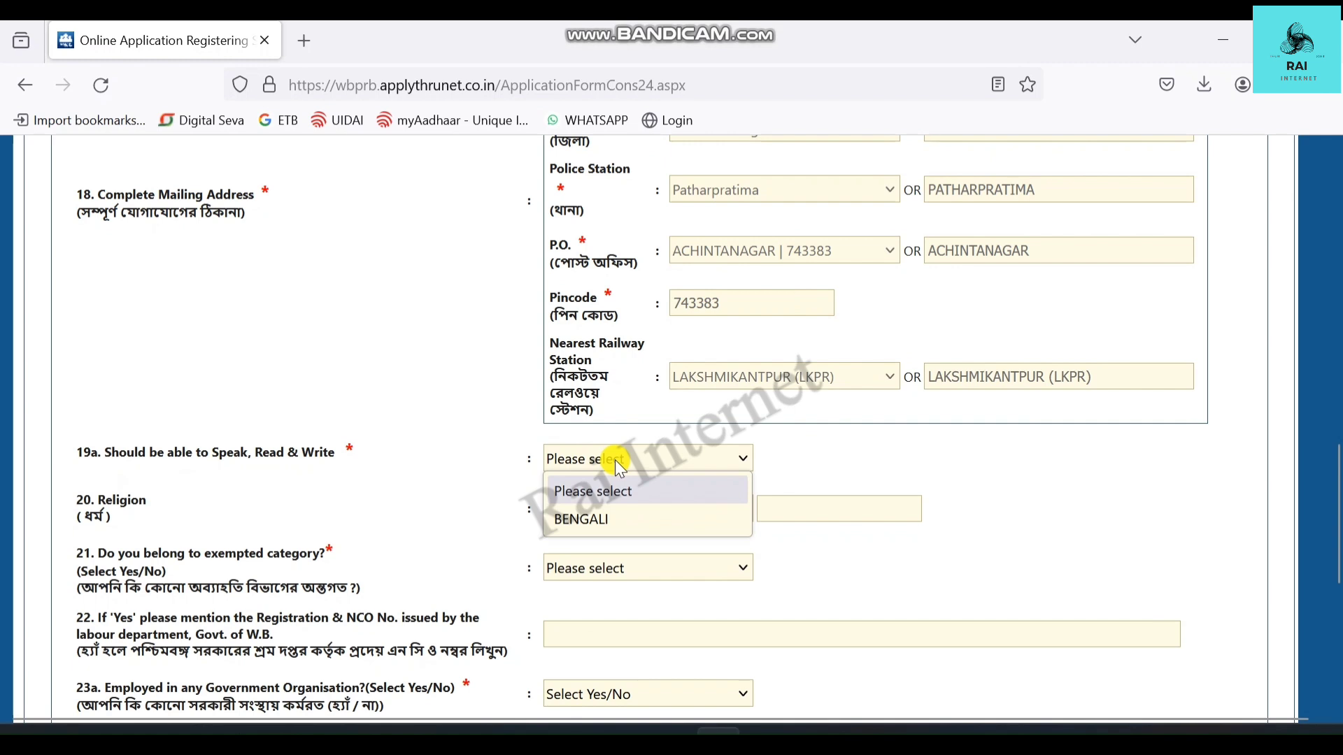
left_click(601, 519)
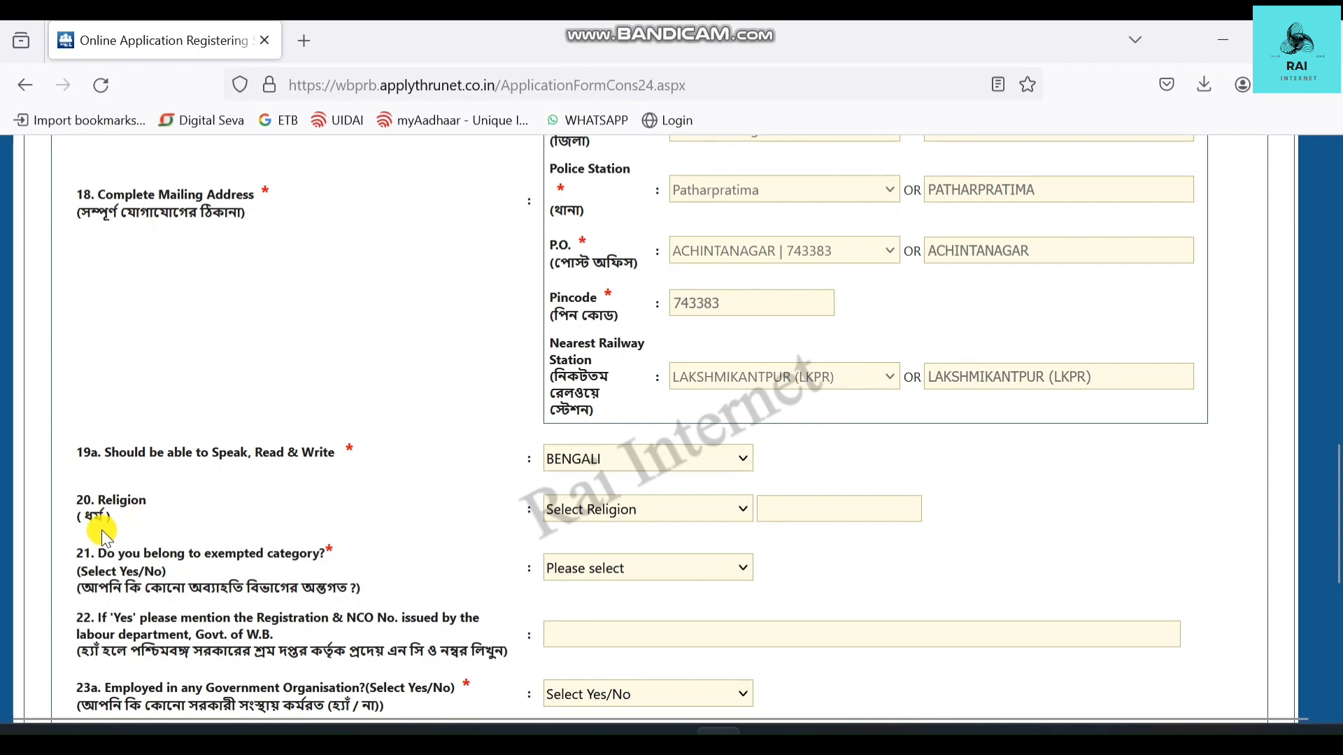
left_click(609, 512)
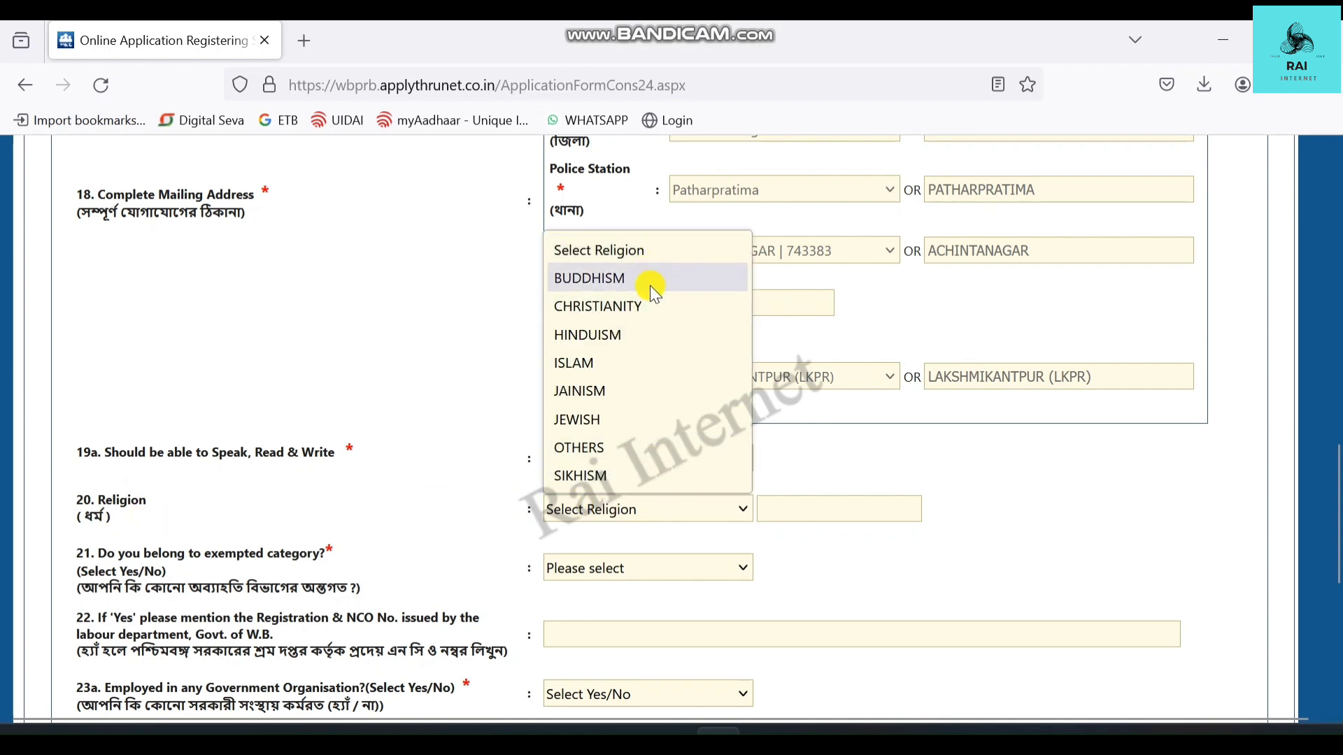
left_click(634, 336)
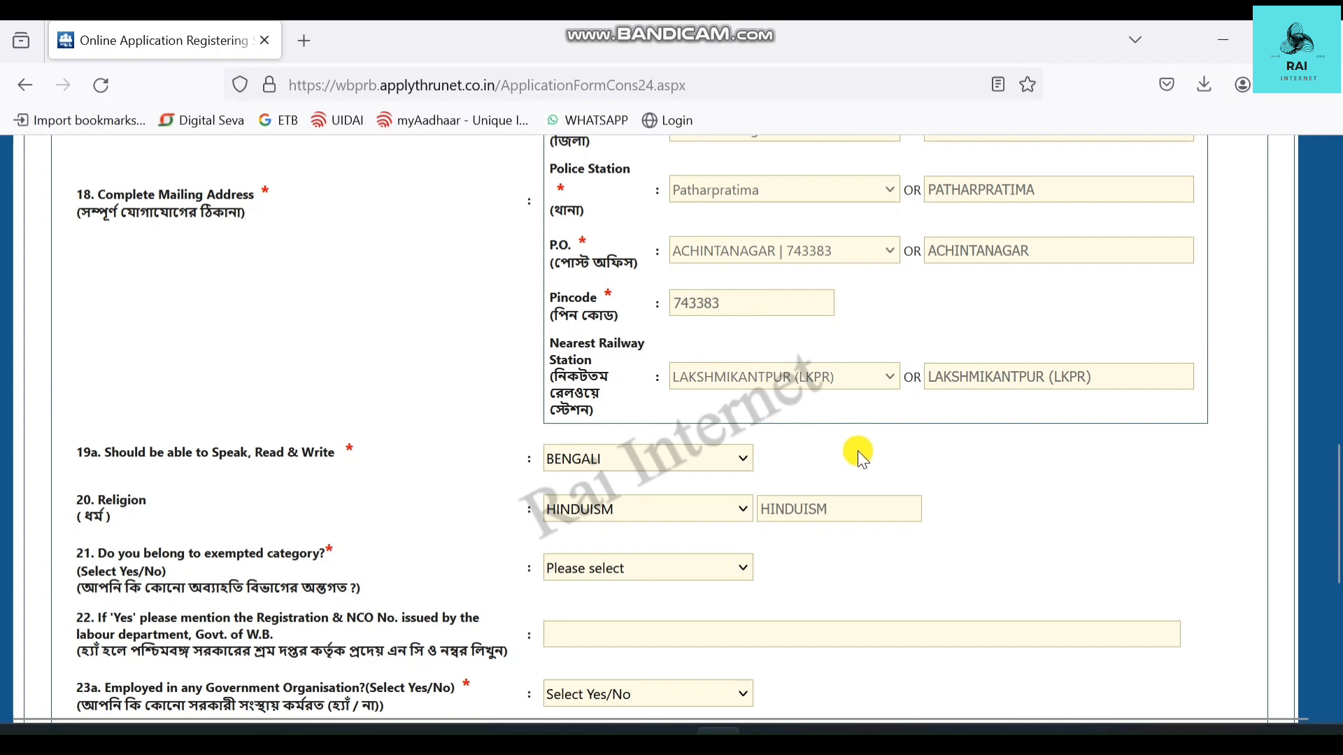
scroll(857, 450, "down", 3)
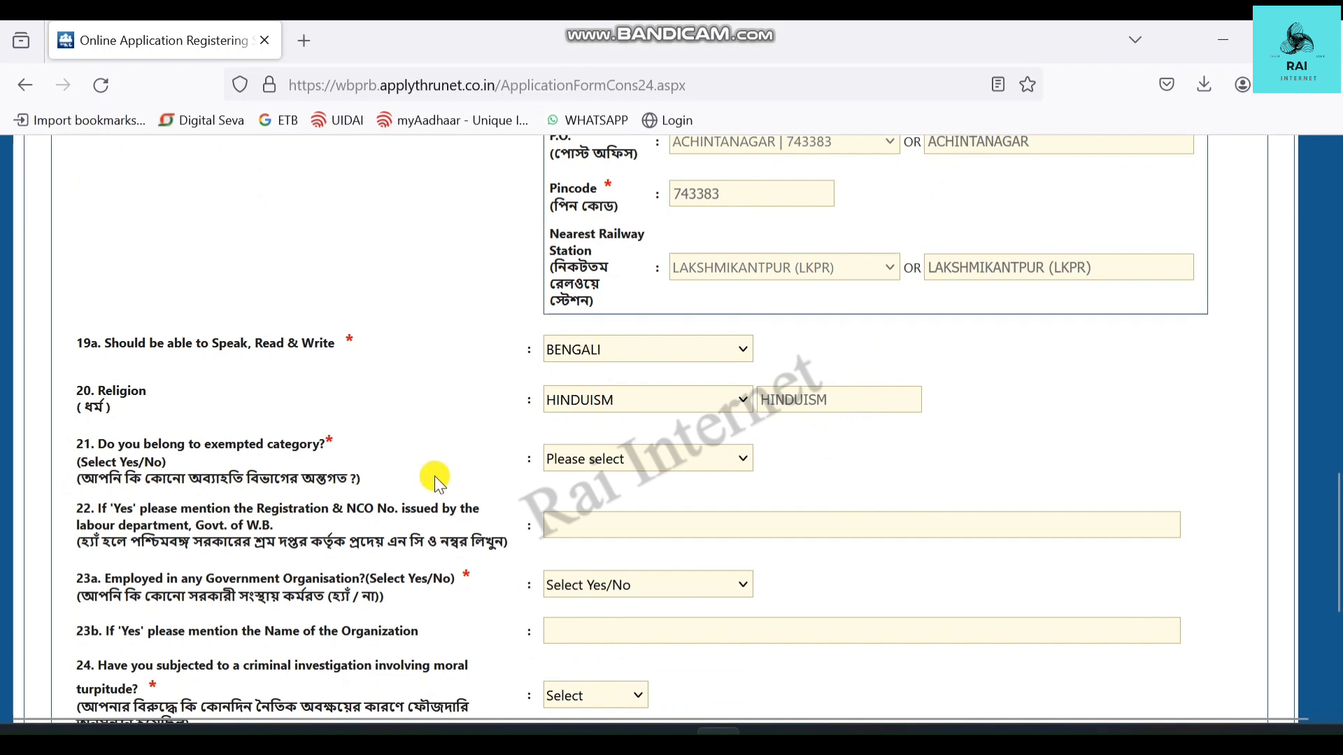
Step: Answer No to the exempted-category, government employment and criminal investigation (24) questions
left_click(619, 461)
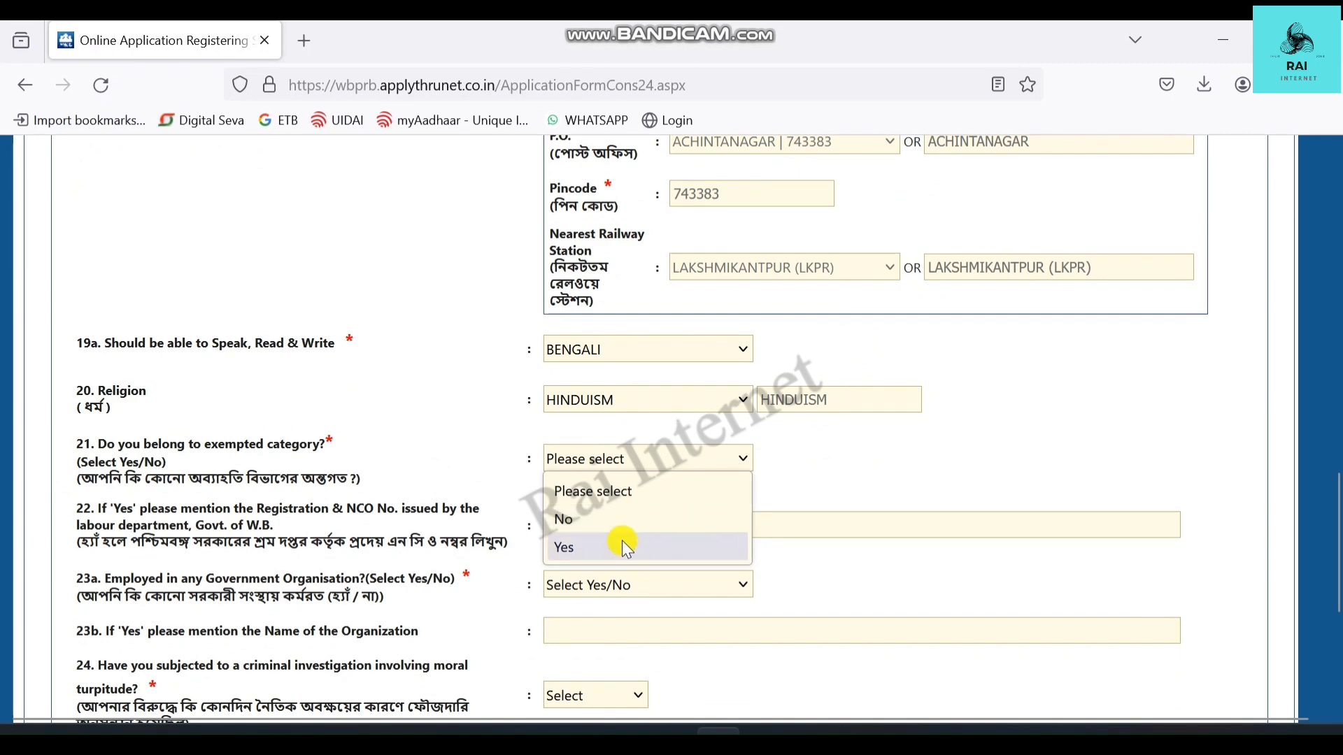
left_click(627, 519)
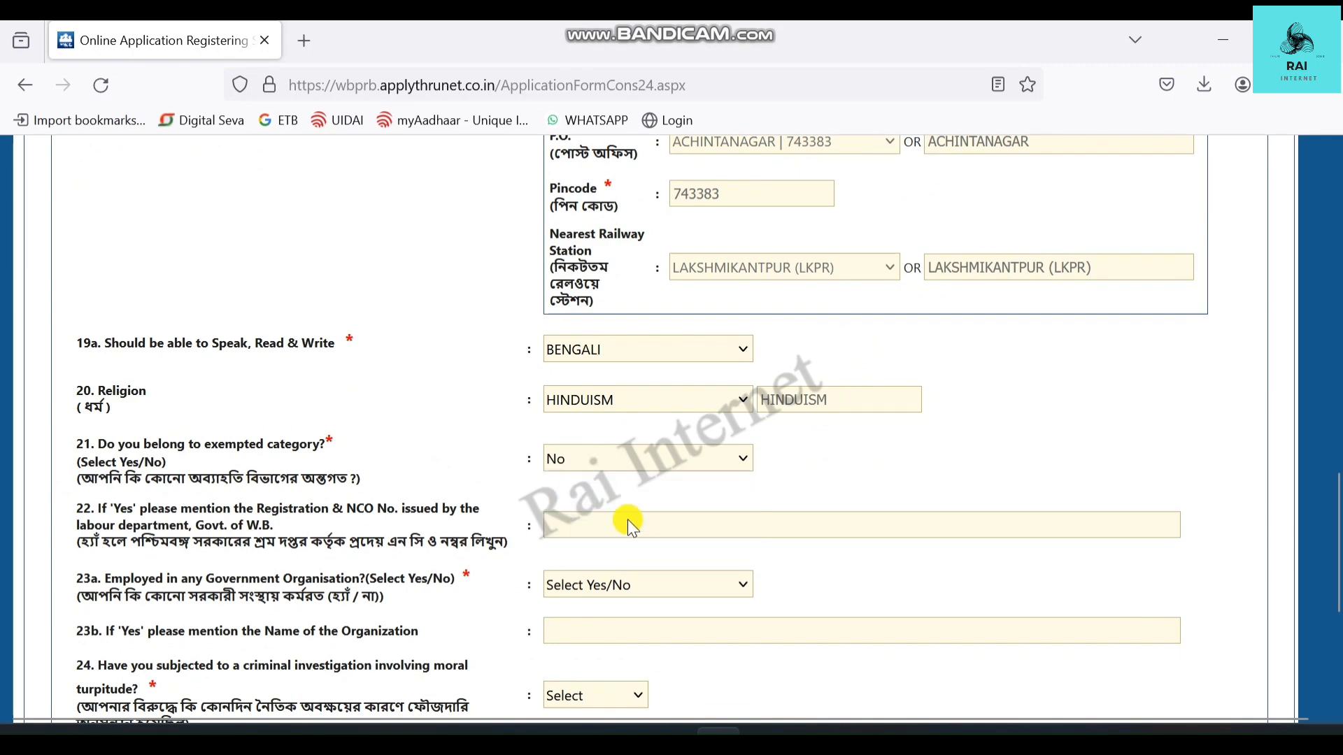
scroll(627, 519, "down", 3)
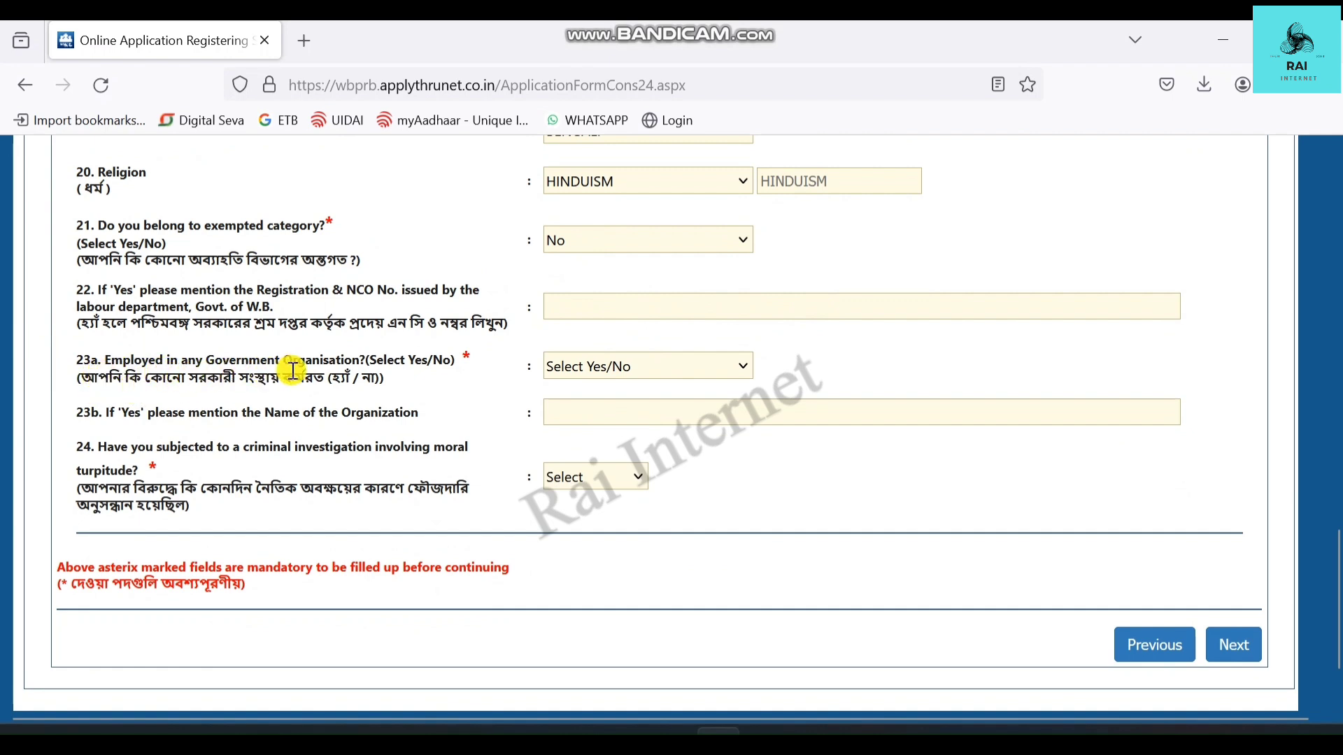
left_click(621, 365)
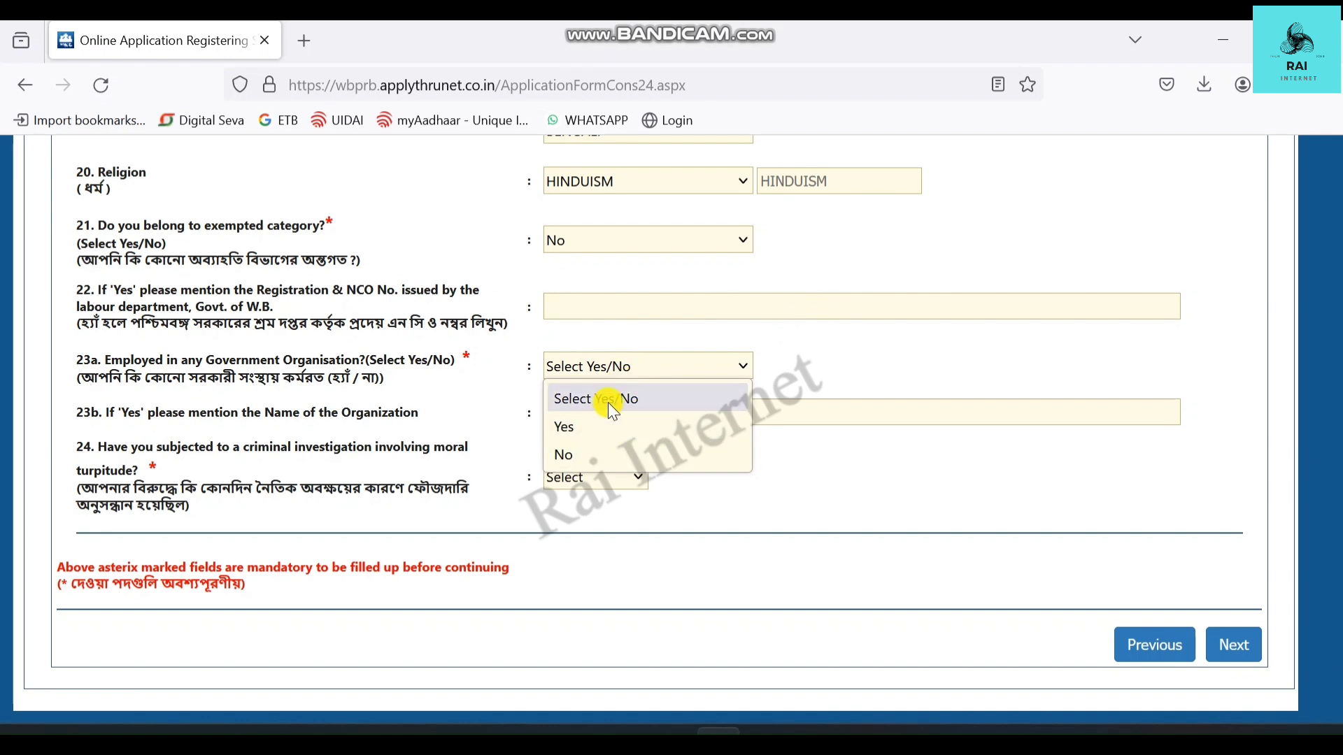
left_click(603, 454)
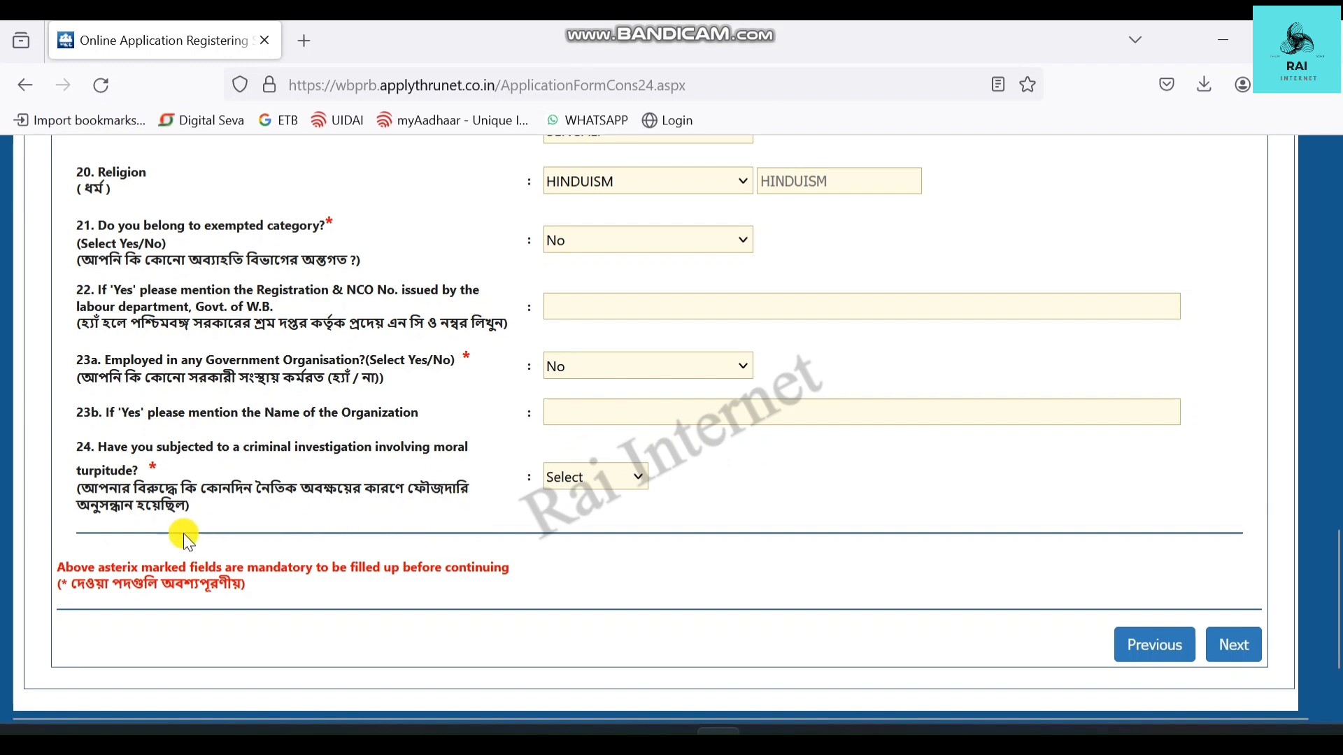
left_click(589, 482)
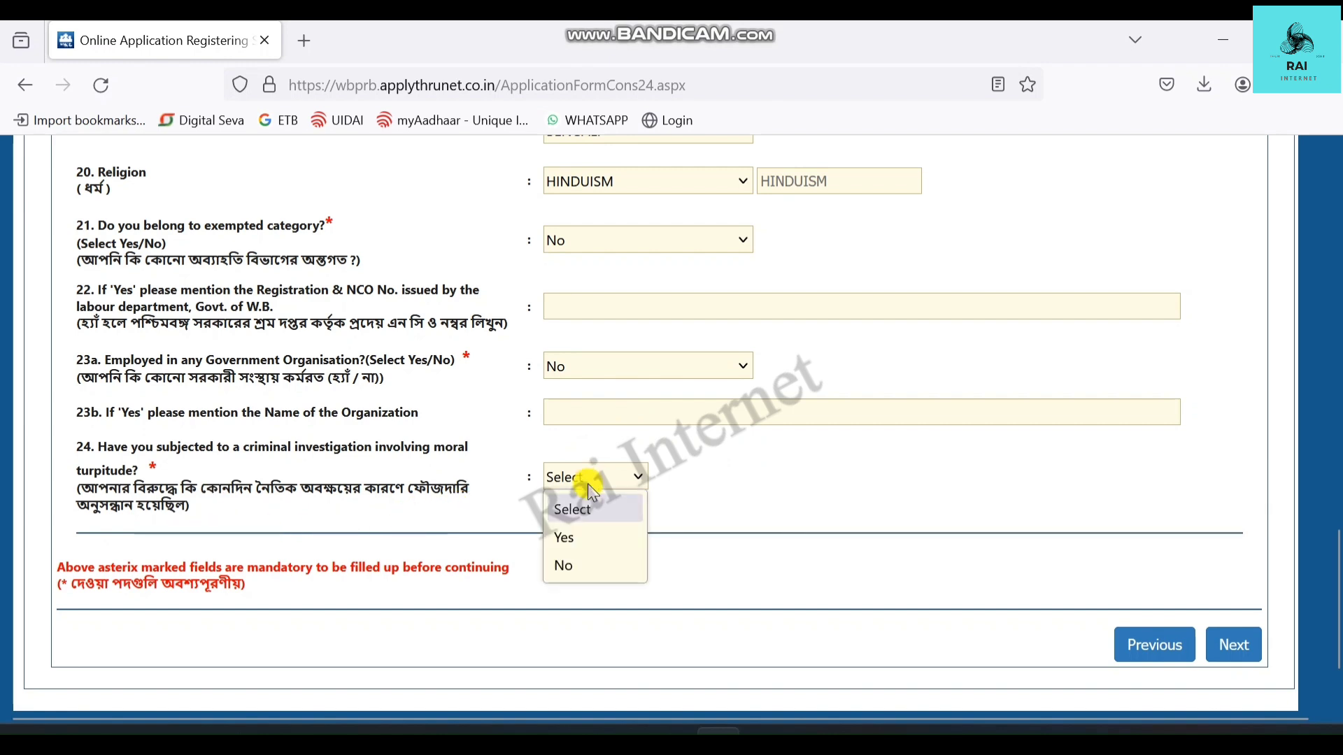
left_click(597, 570)
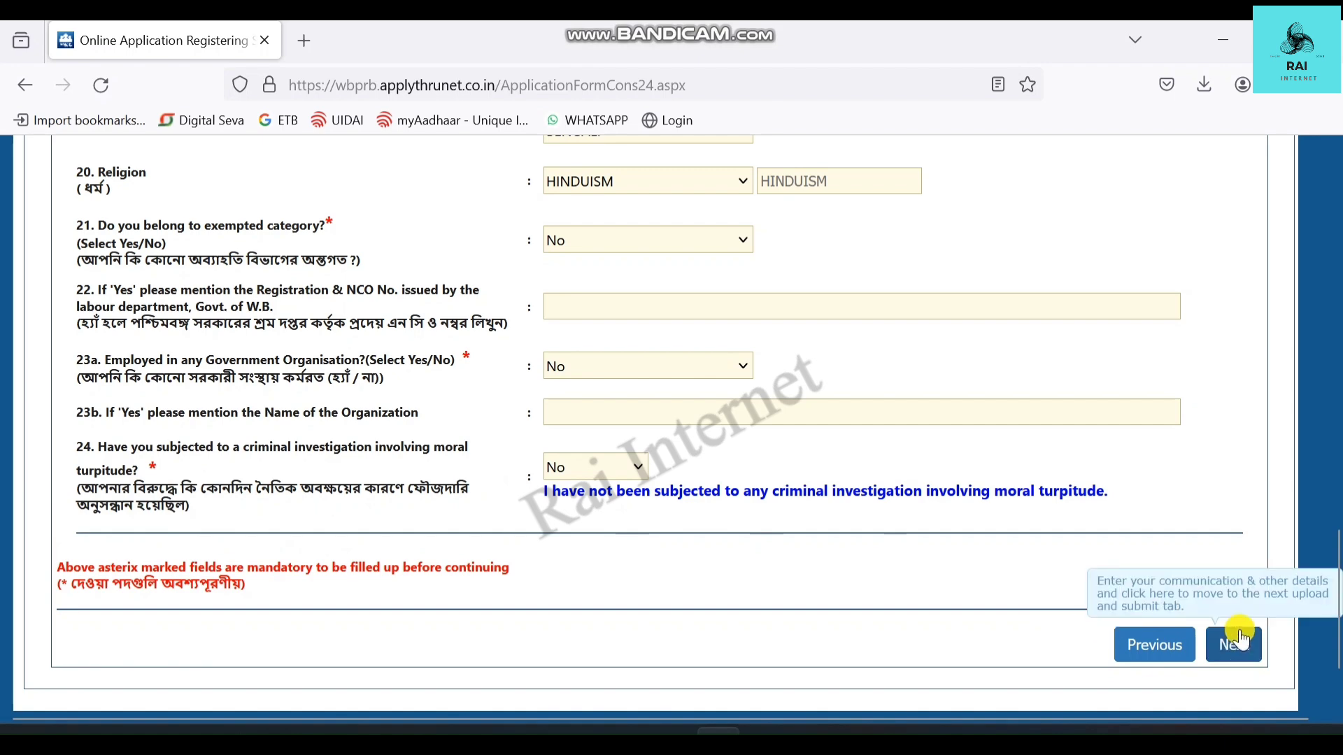
Step: Submit the communication details and confirm them in the Confirm? dialog
scroll(1235, 654, "down", 2)
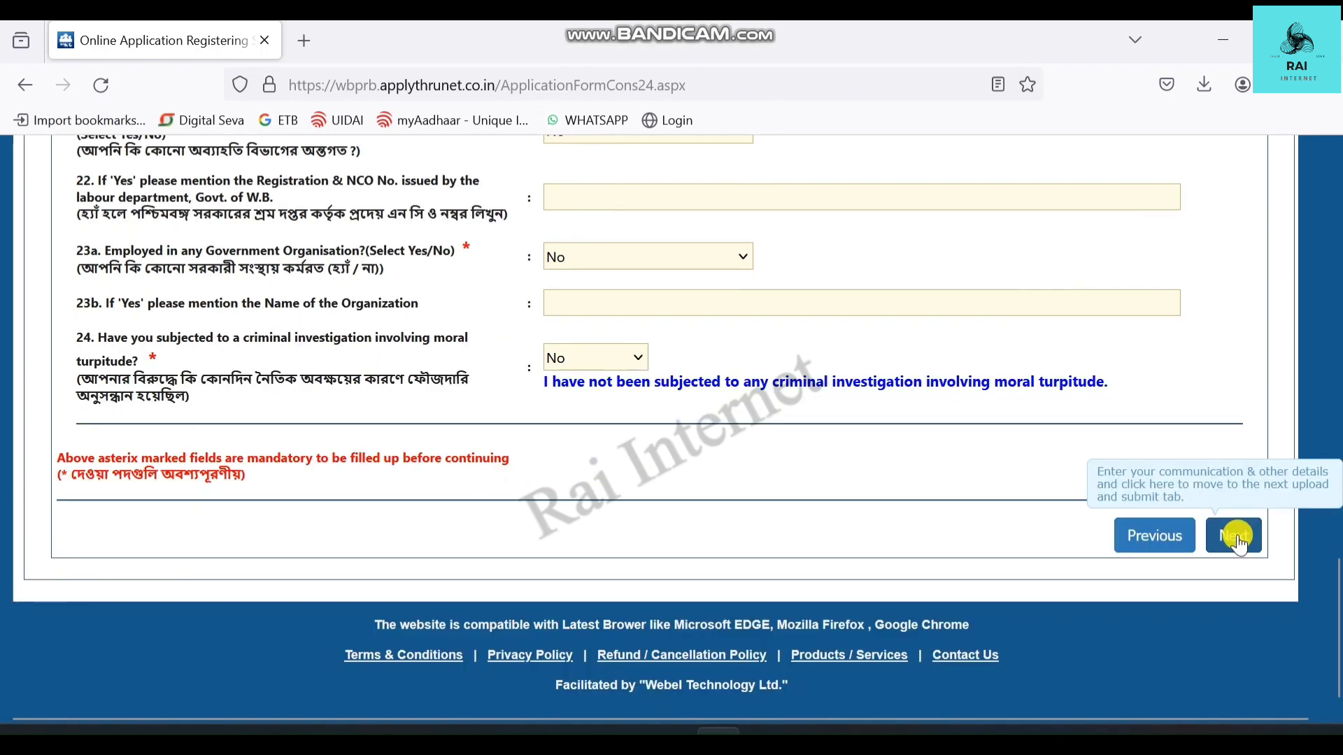
left_click(1235, 538)
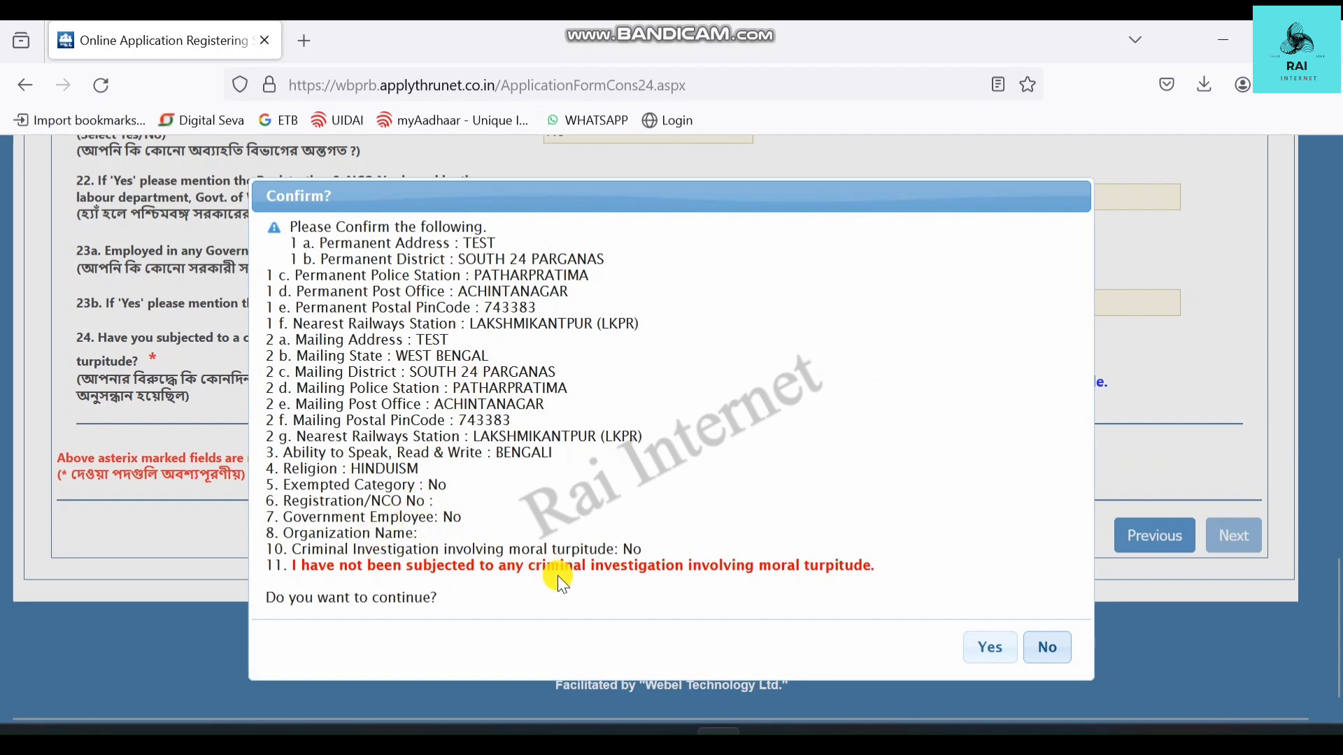
left_click(1010, 655)
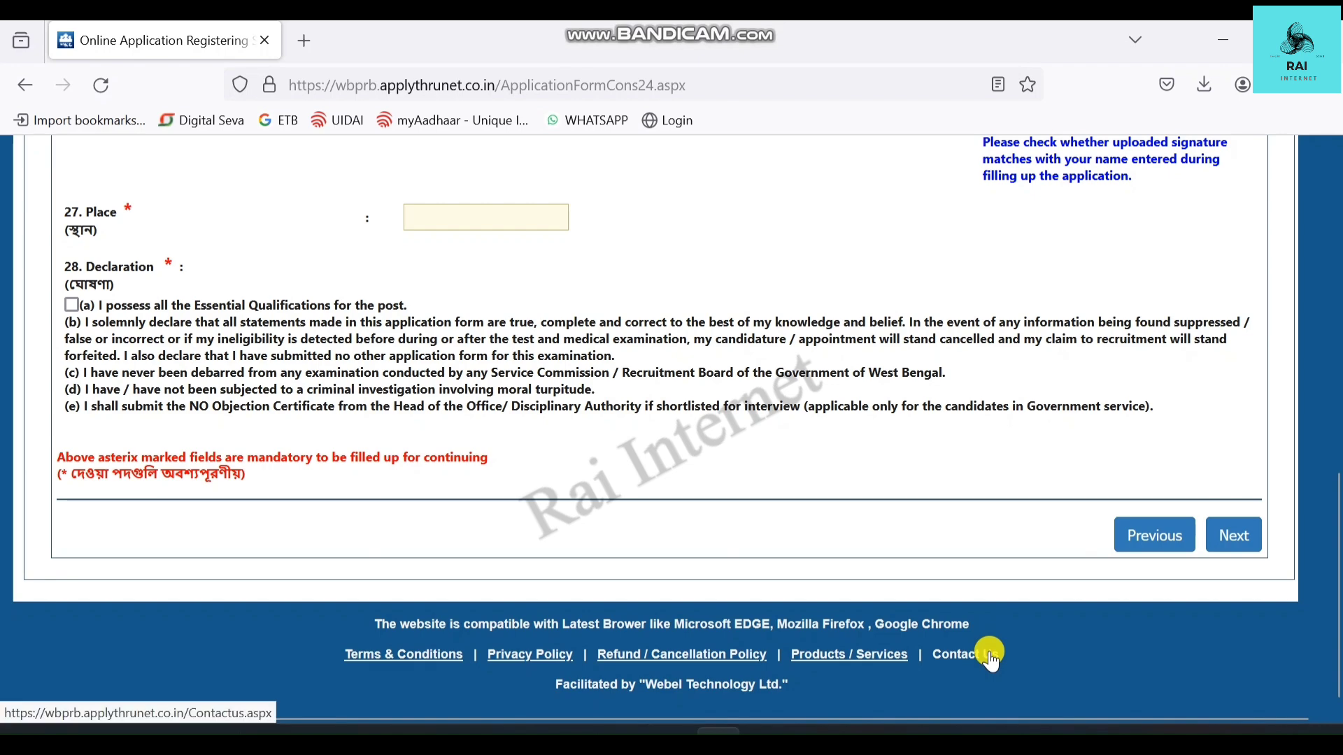
Step: Upload the applicant's photo from FORM FILLUP, shift the crop upward, acknowledge the sample guidance and finish uploading
scroll(662, 579, "up", 10)
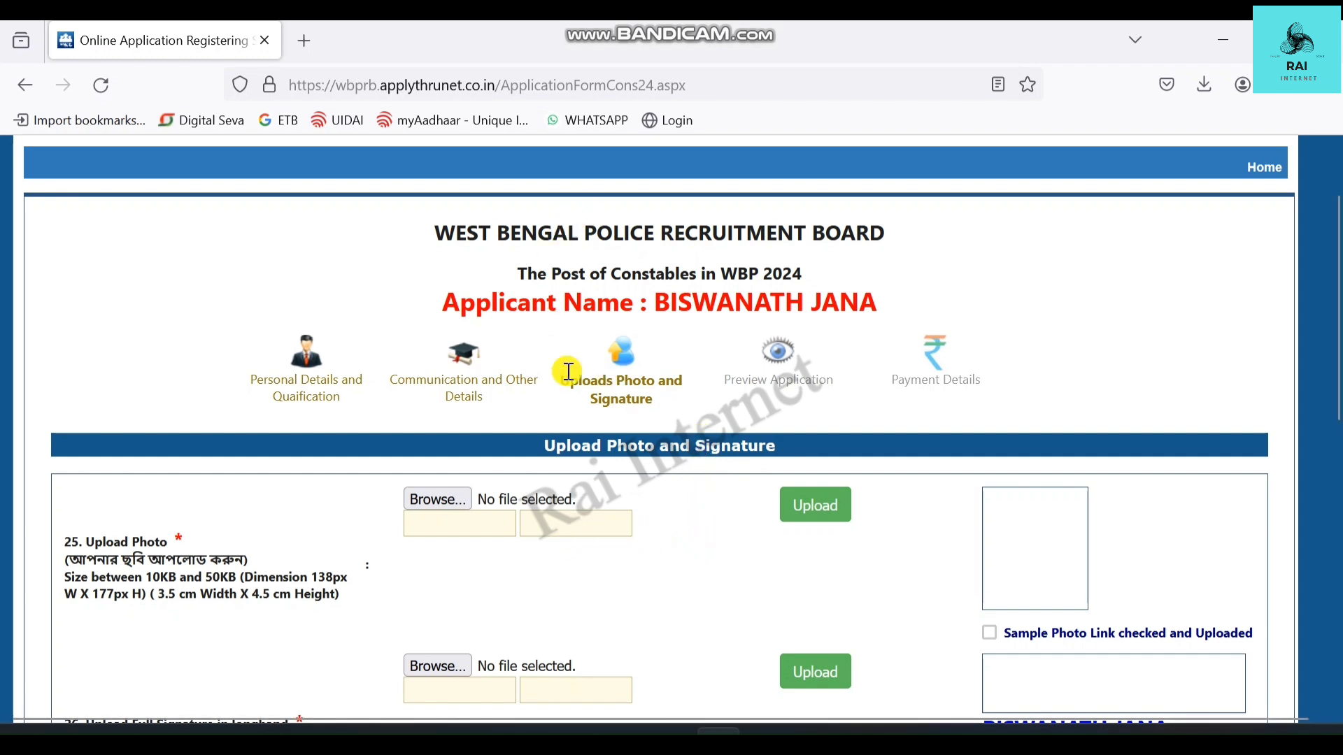
left_click(439, 502)
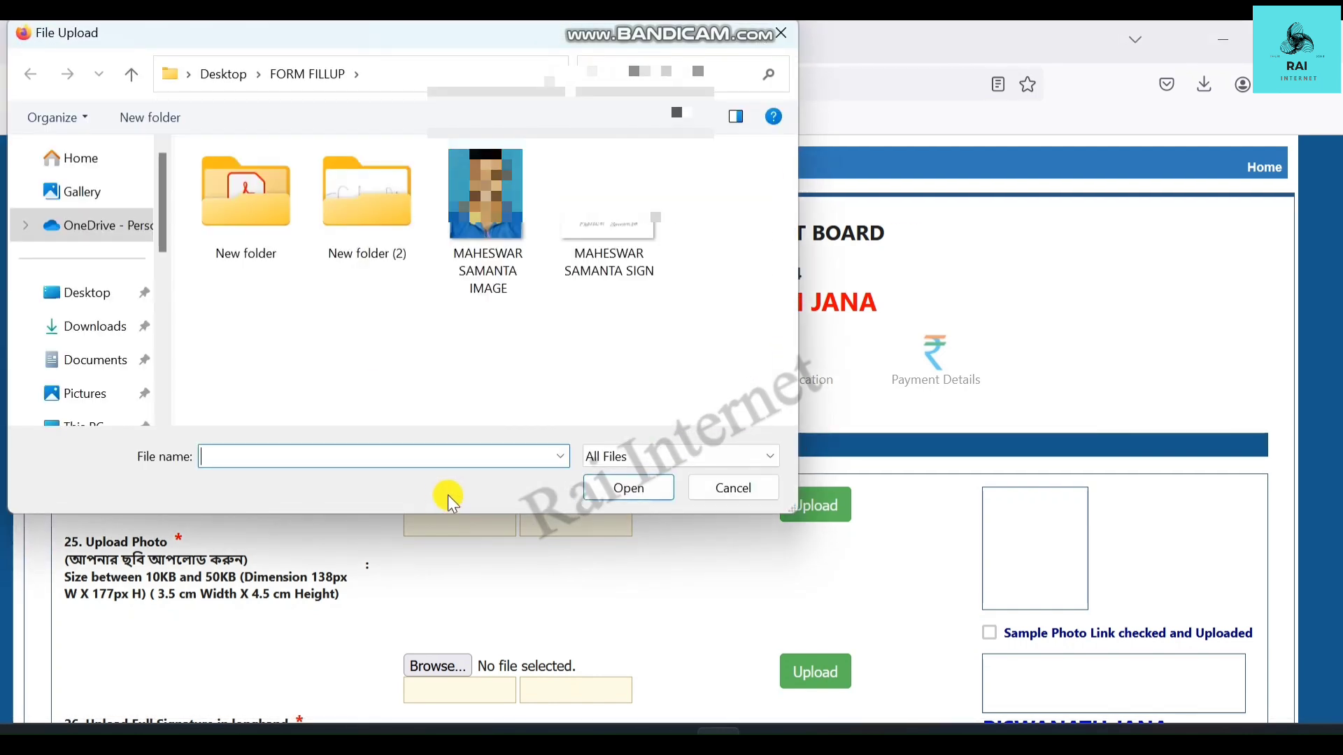
left_click(509, 260)
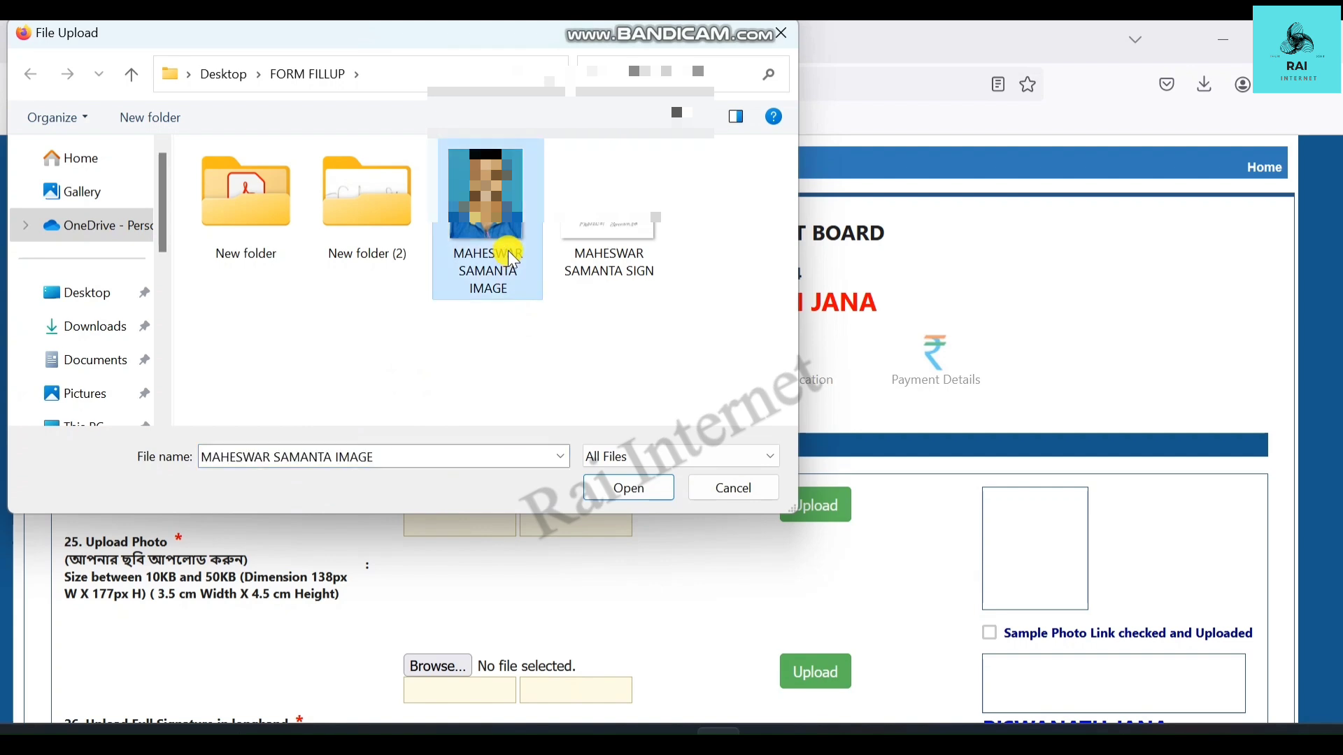
left_click(628, 488)
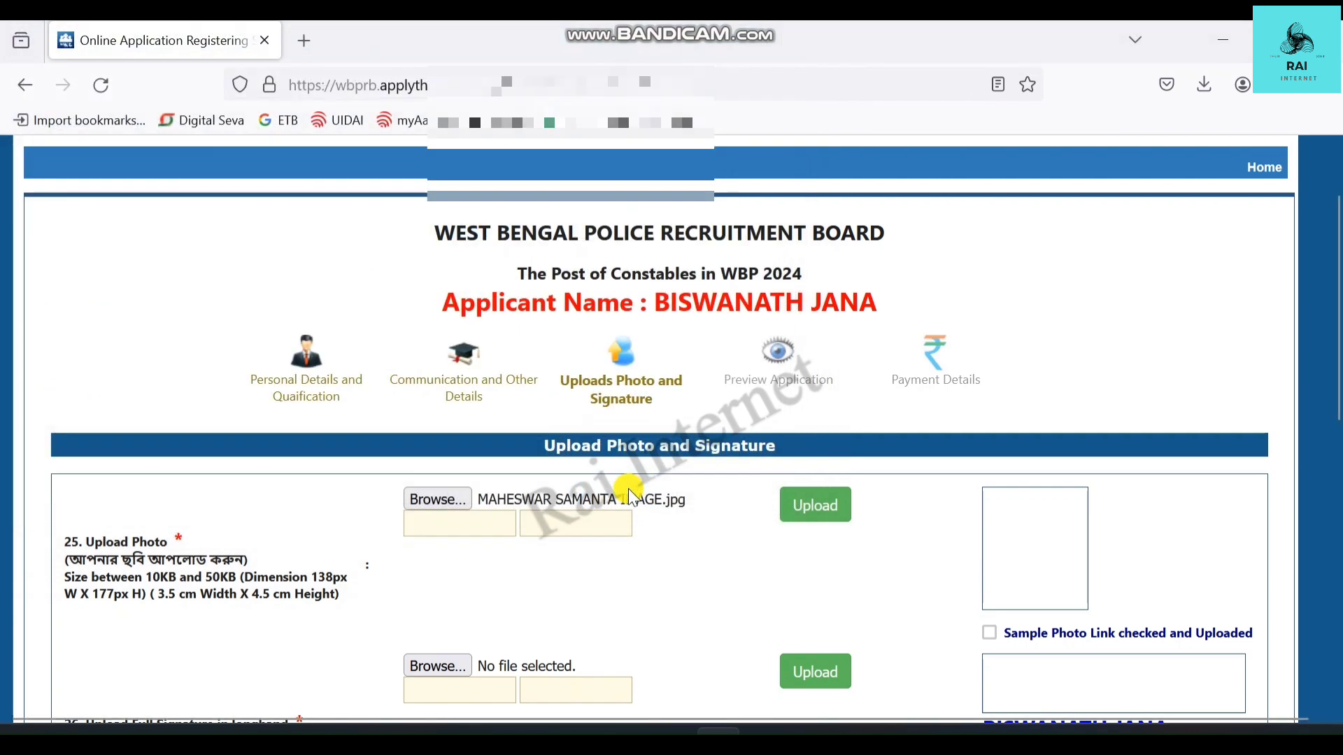
left_click(821, 511)
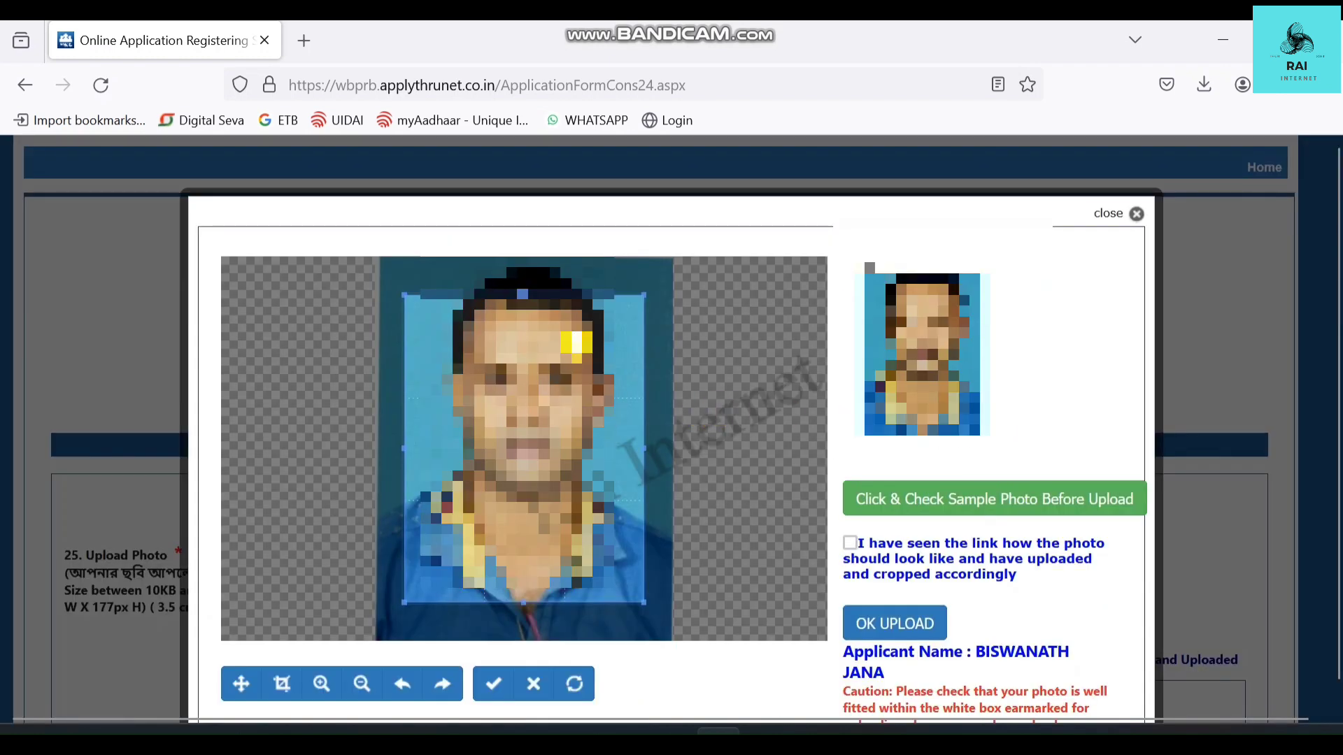
left_click_drag(523, 395, 522, 358)
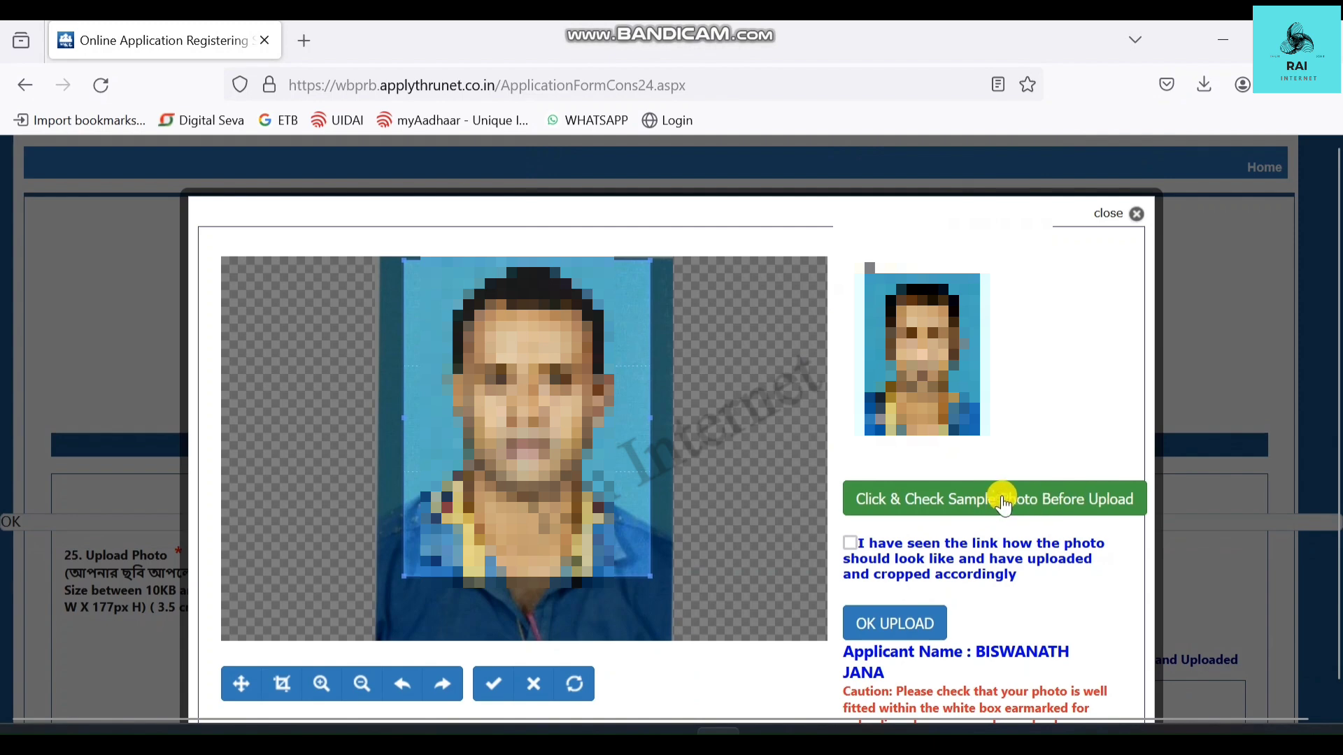
left_click(1005, 502)
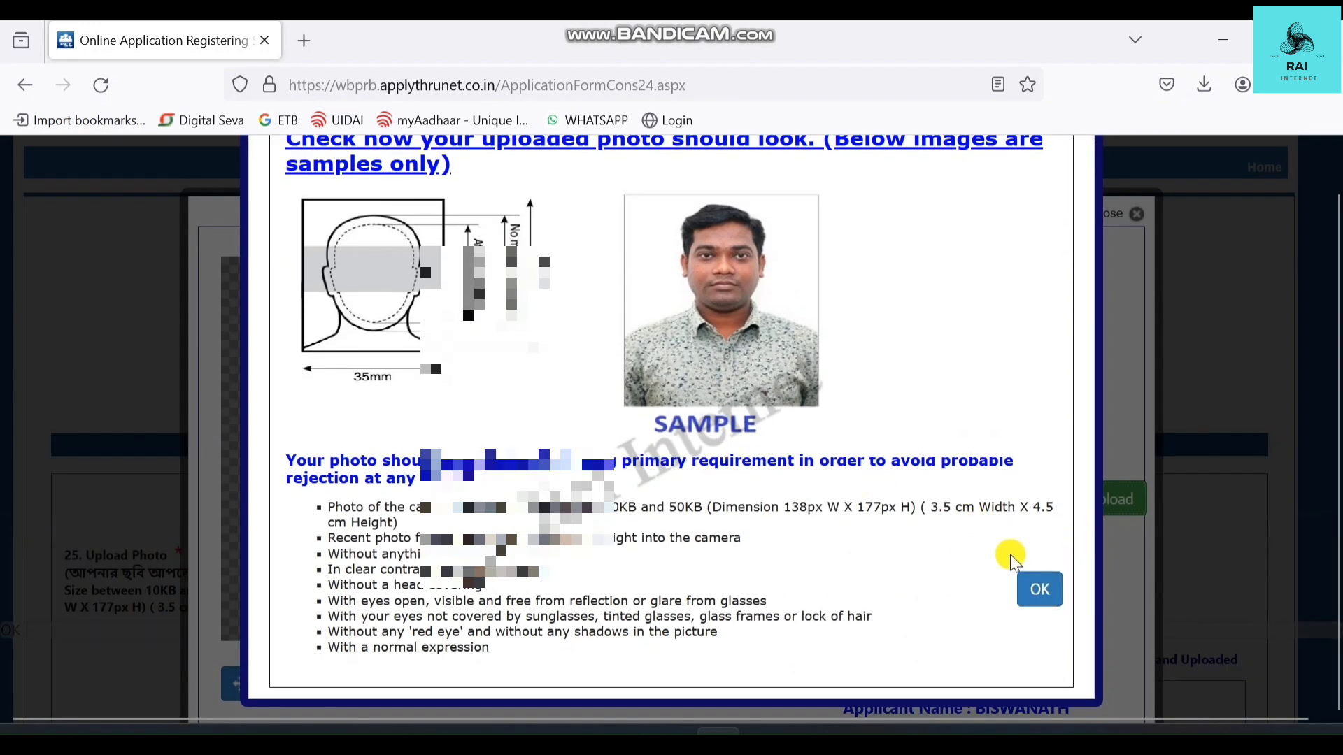
left_click(1040, 591)
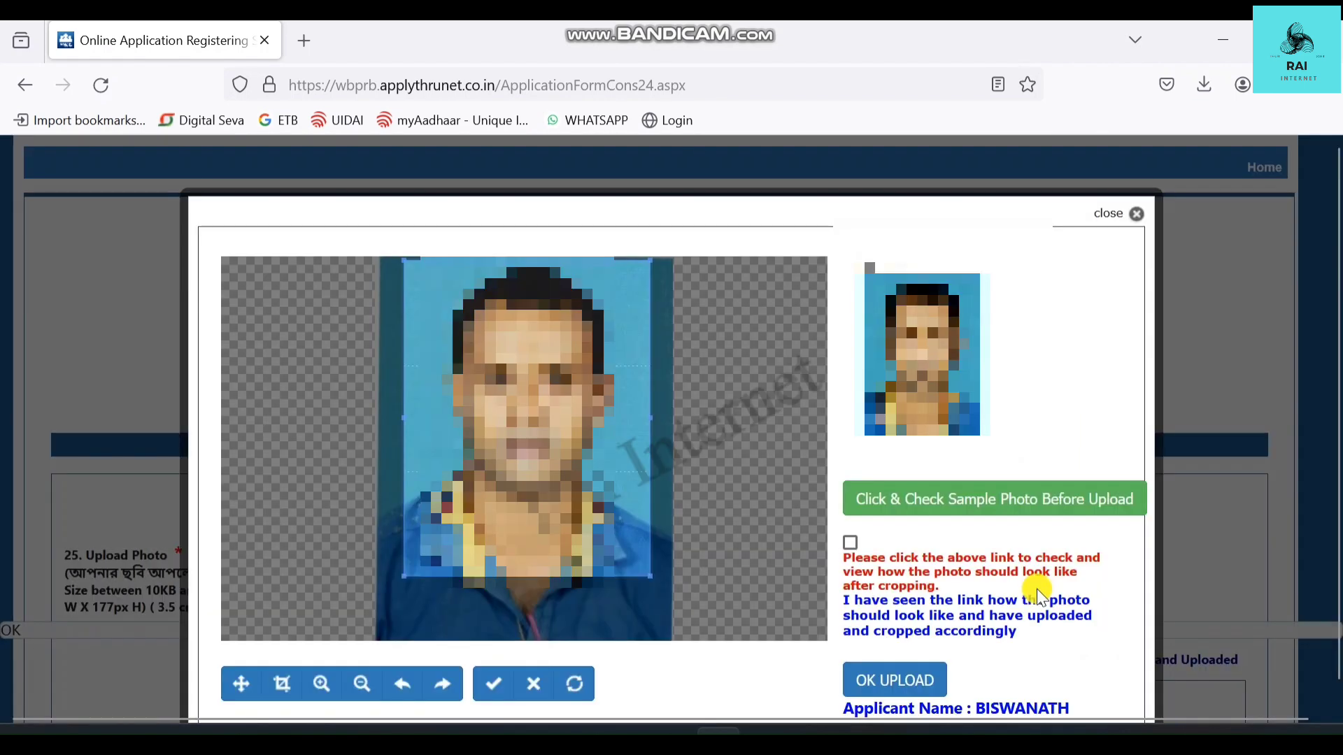
left_click(852, 543)
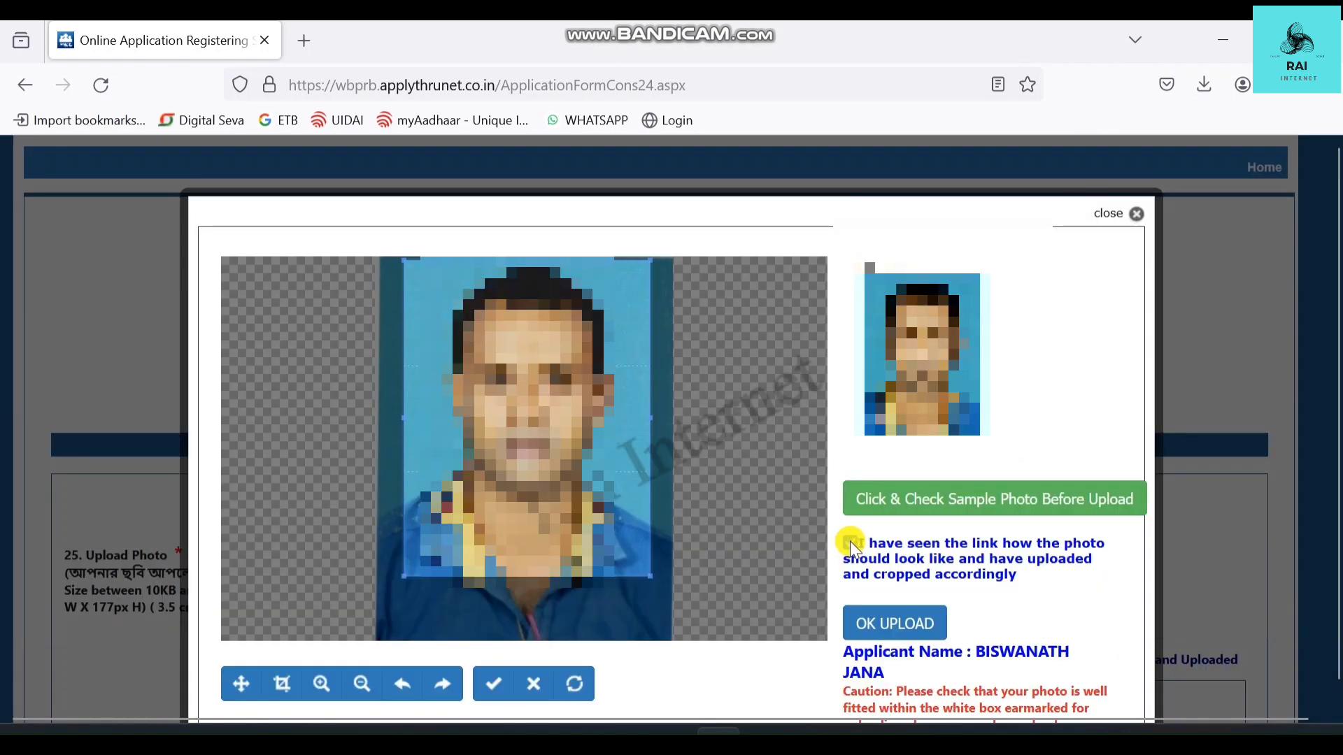
left_click(878, 631)
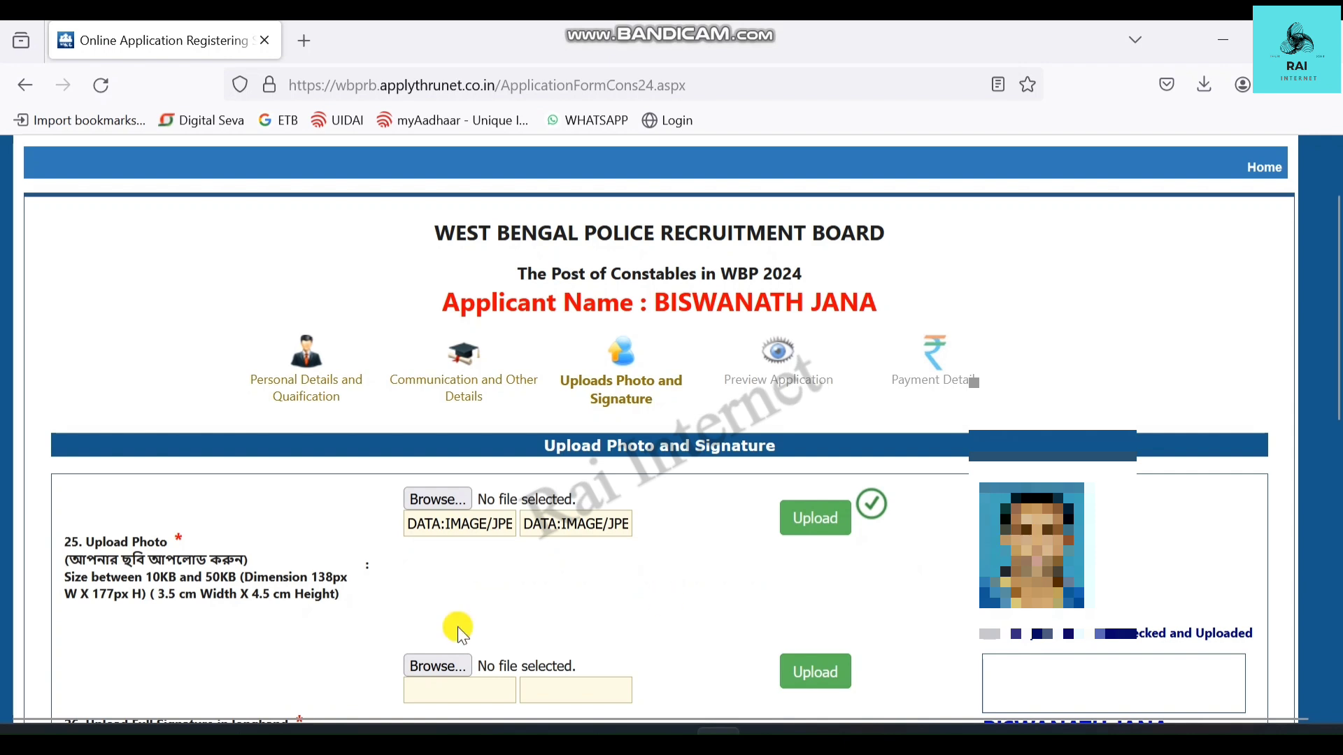
Step: Upload the applicant's signature file, fit the crop around it, acknowledge the sample guidance and finish uploading
left_click(447, 669)
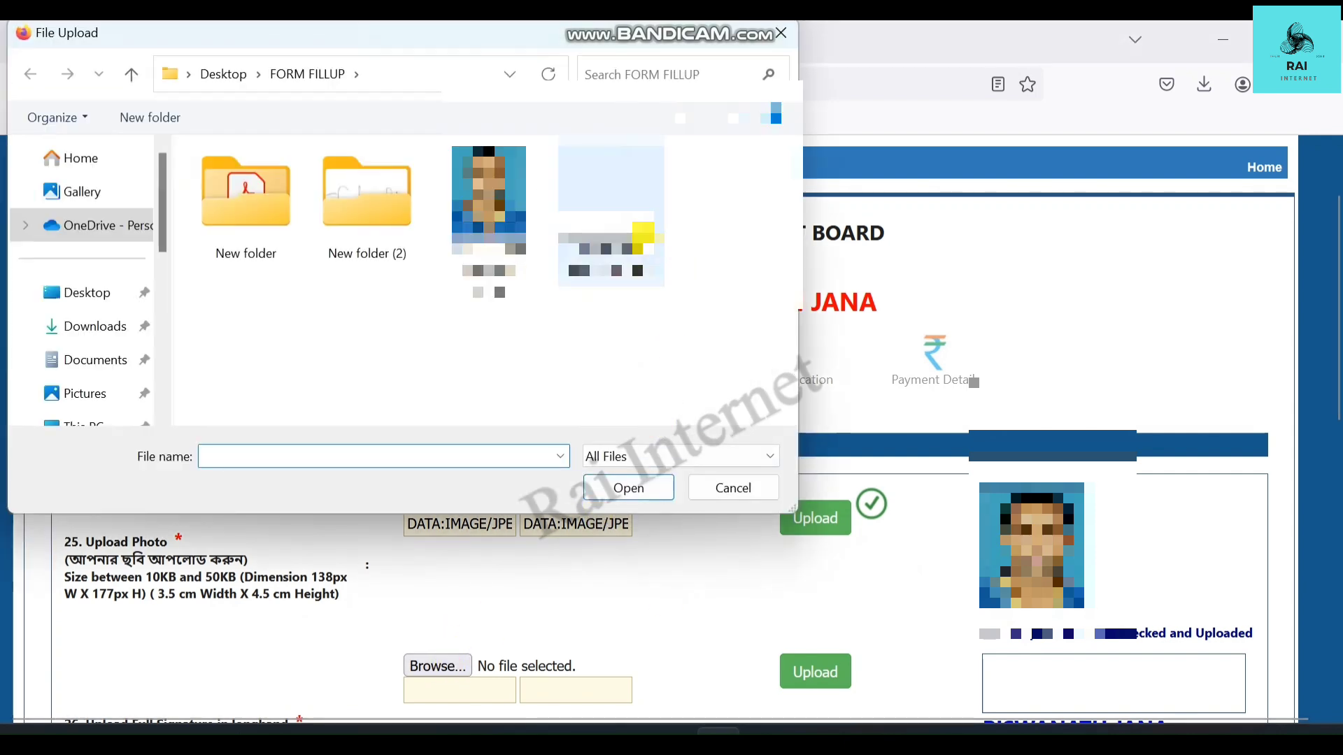
left_click(642, 233)
left_click(630, 486)
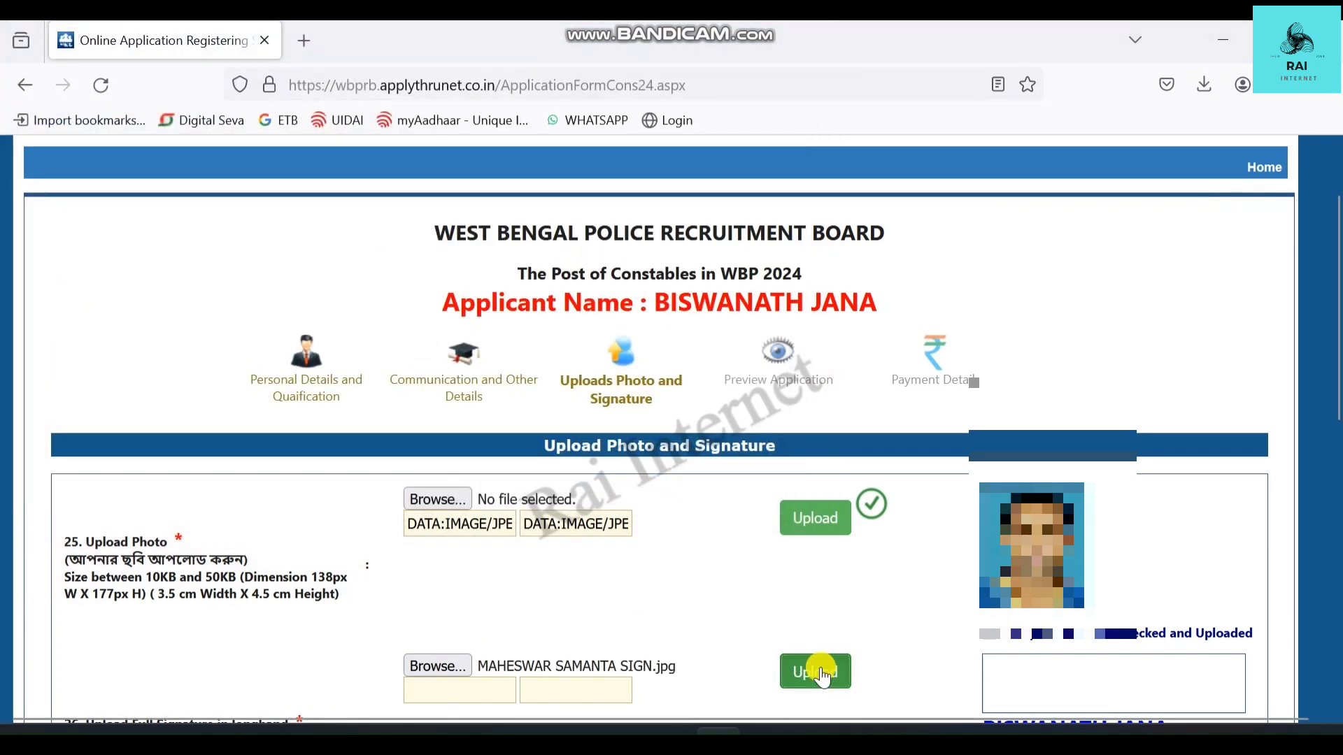
left_click(821, 673)
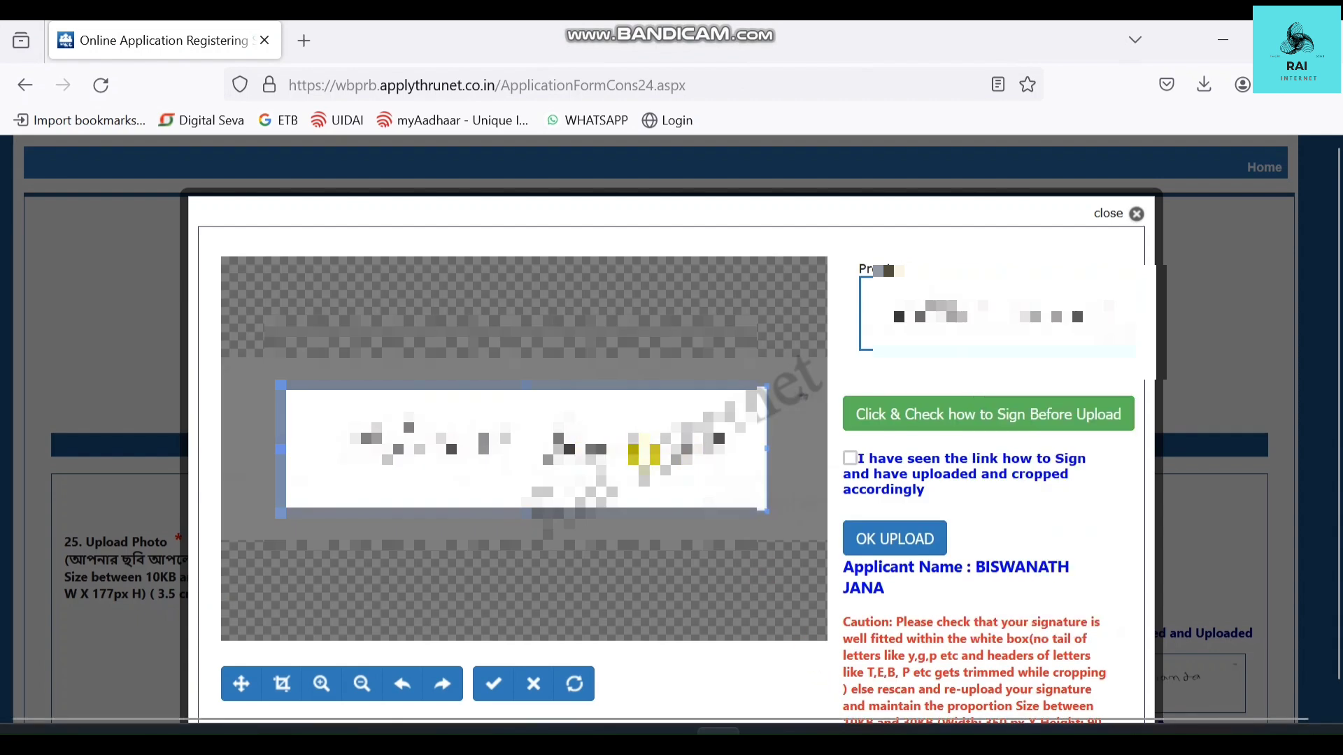
scroll(643, 456, "up", 2)
left_click_drag(603, 460, 612, 449)
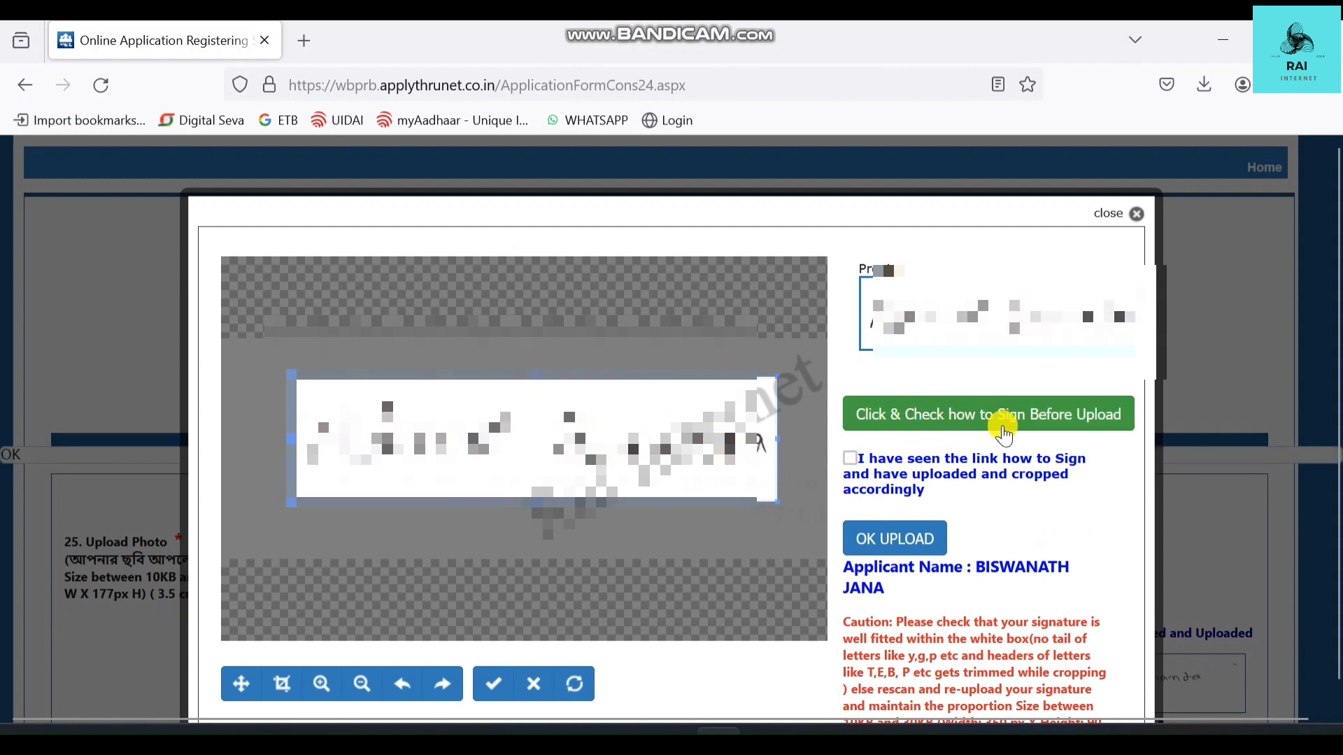
left_click(1071, 419)
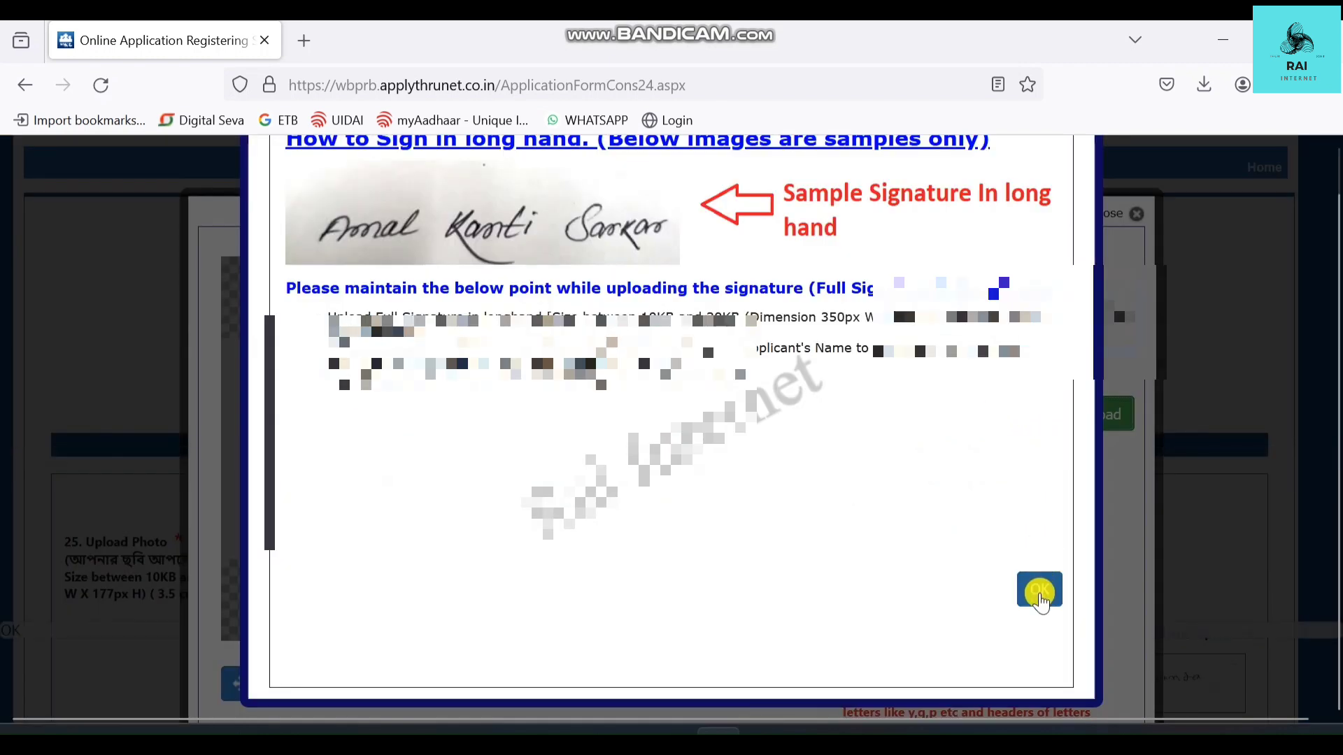
left_click(1040, 591)
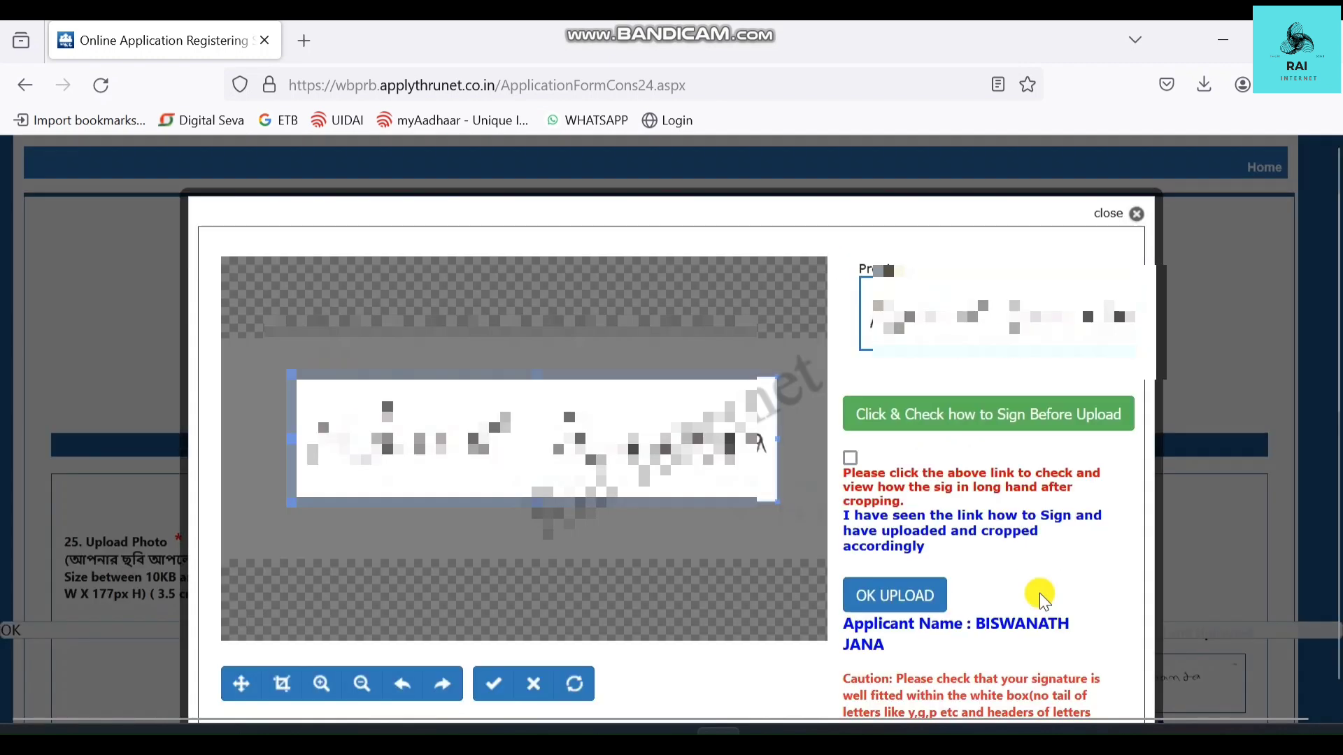
left_click(853, 456)
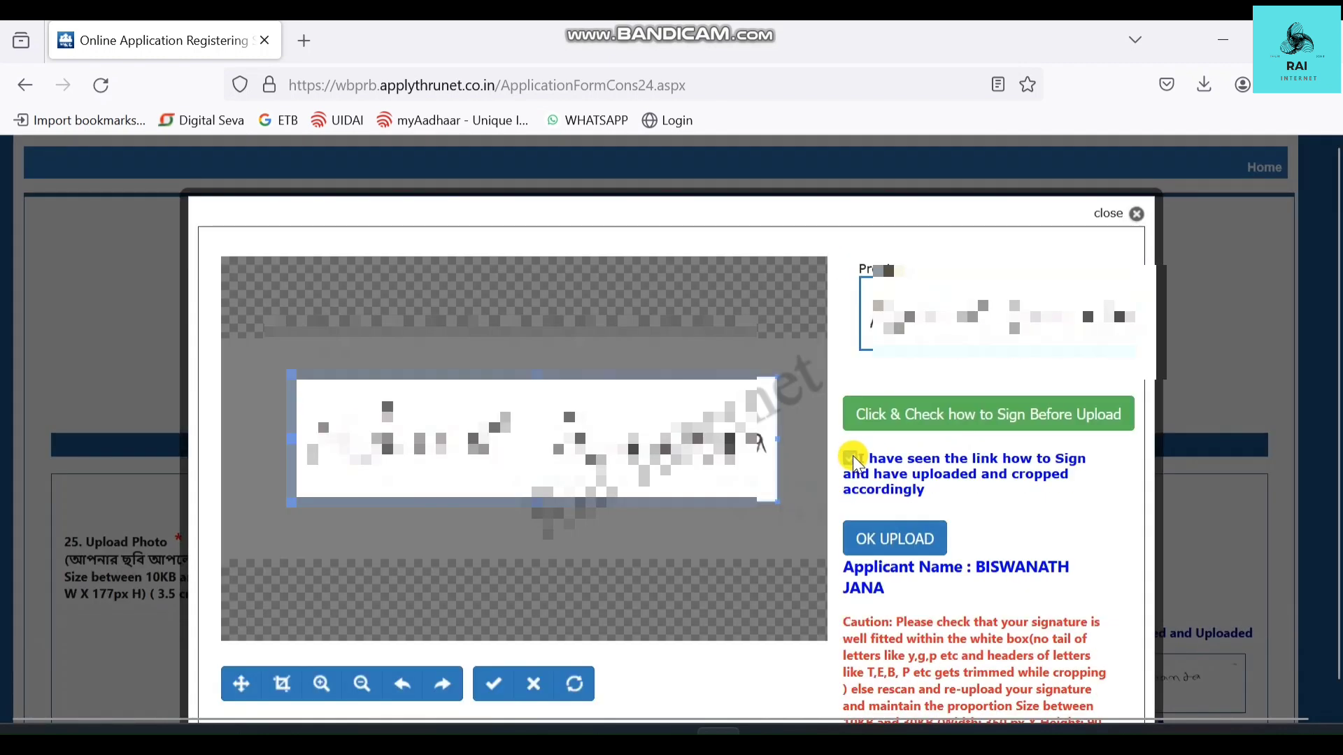
left_click(889, 549)
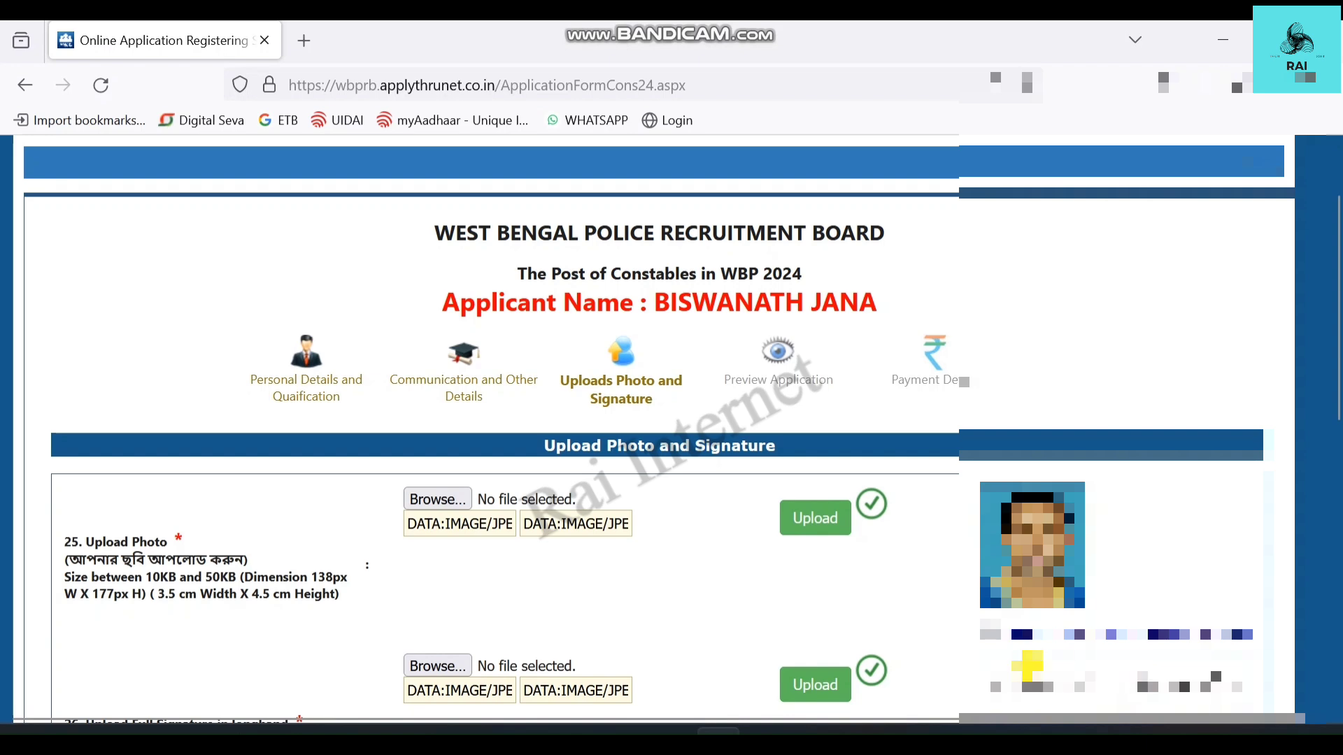
Step: Enter PATHAR PRATIMA as the Place, correcting the typo and picking the suggestion
scroll(1090, 640, "down", 5)
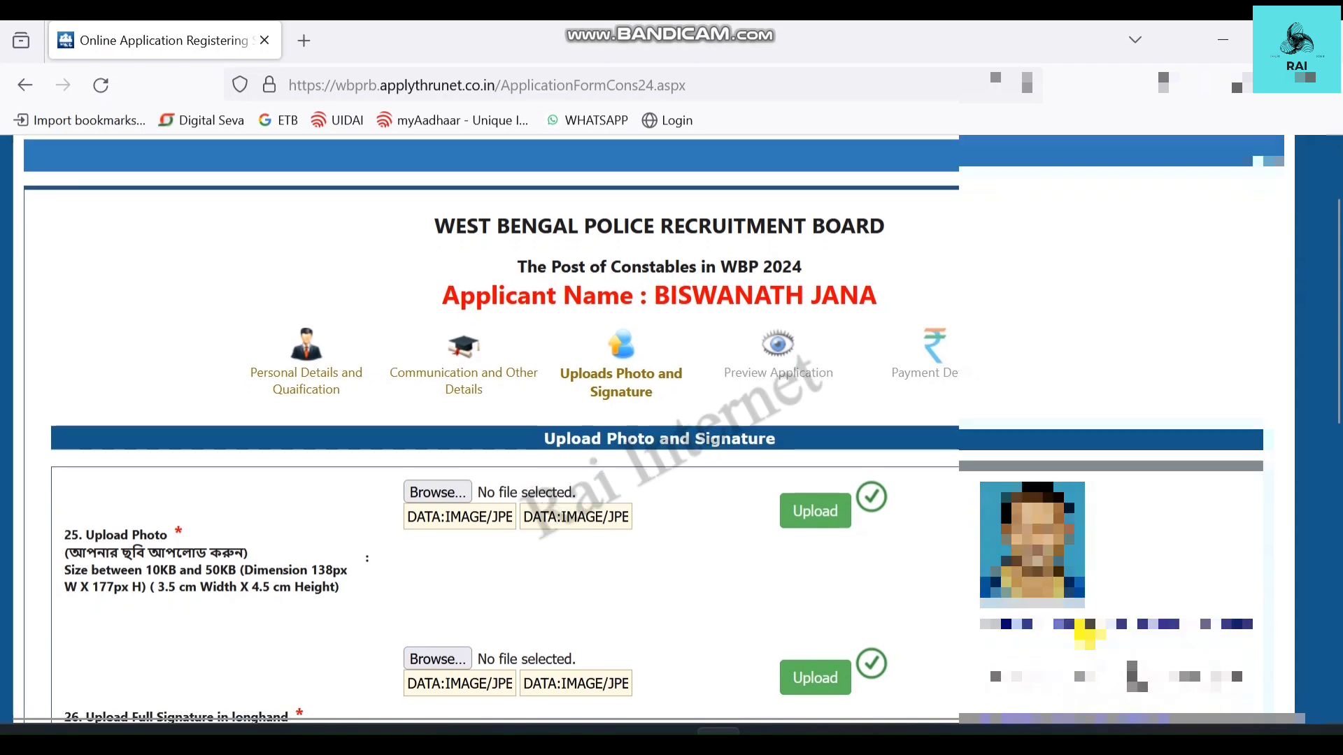
scroll(854, 615, "down", 3)
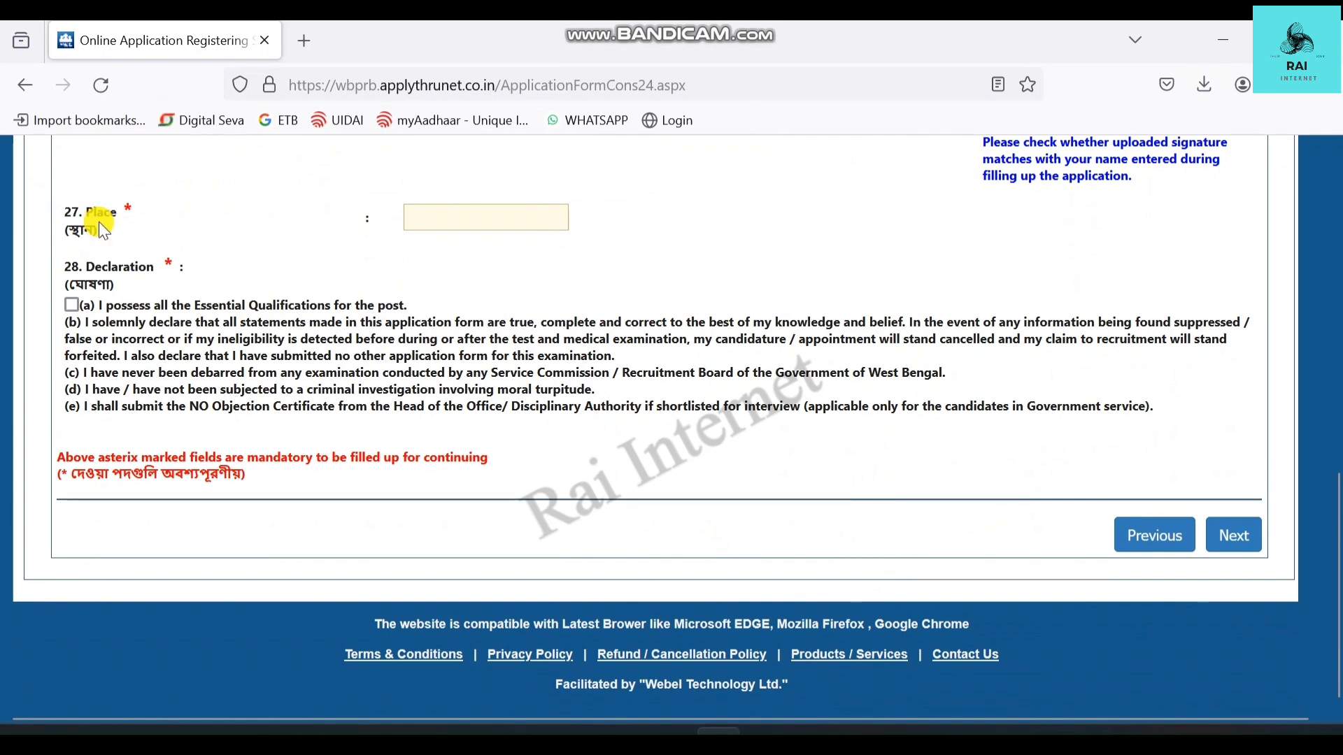
left_click(543, 216)
type("PATHAR PRQATI")
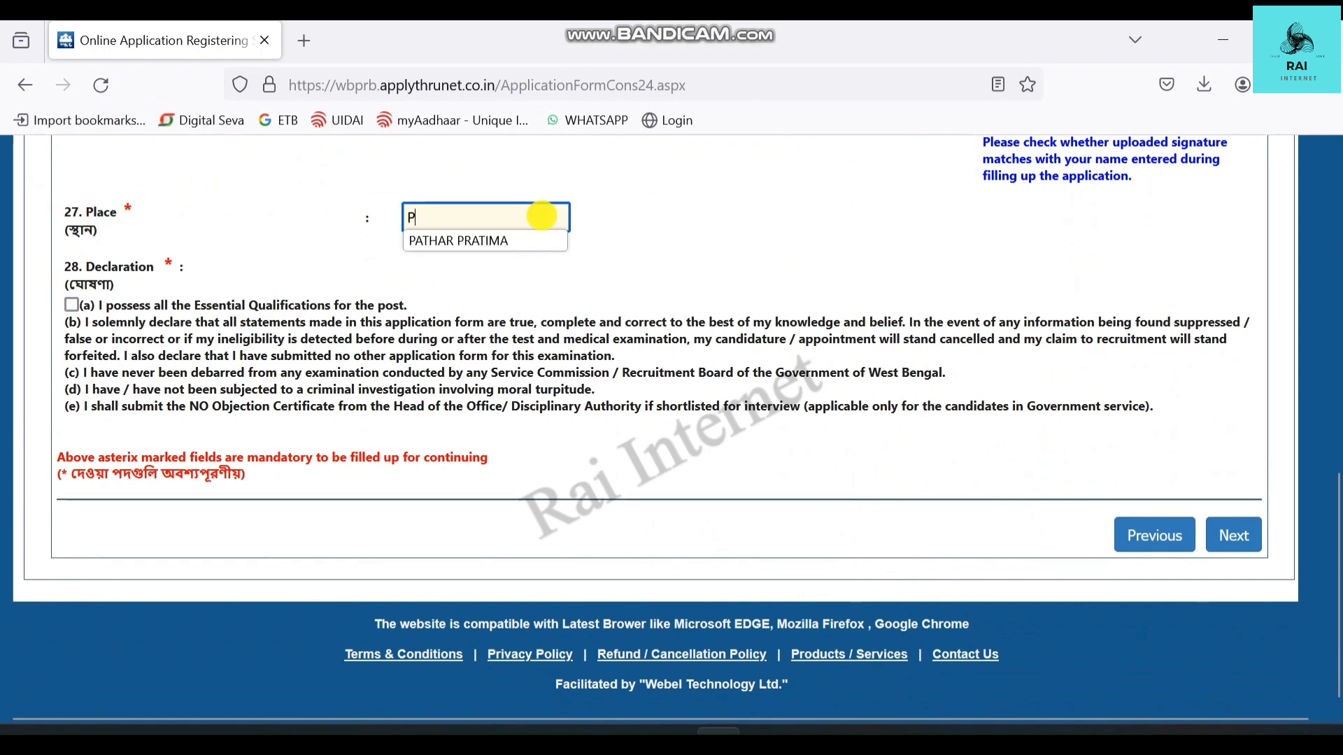
key("BackSpace")
key("BackSpace")
key("BackSpace")
key("BackSpace")
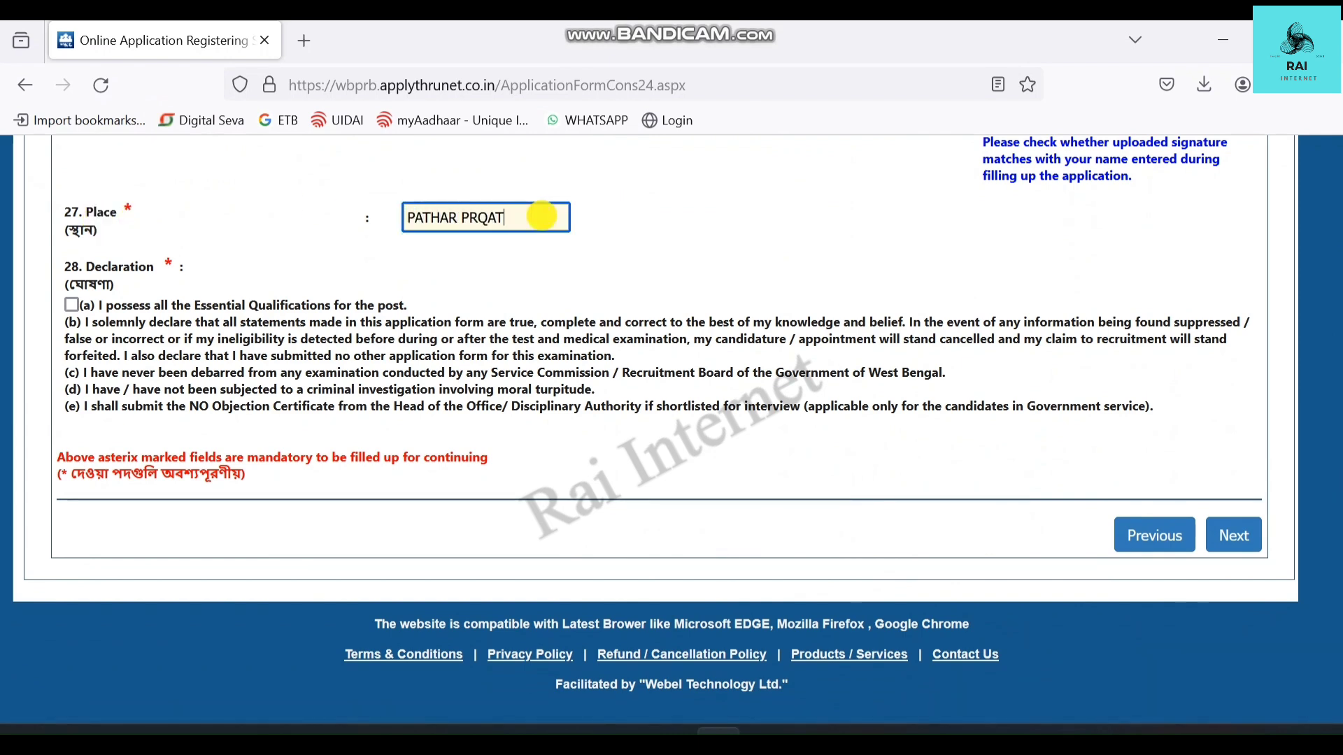
type("ATI")
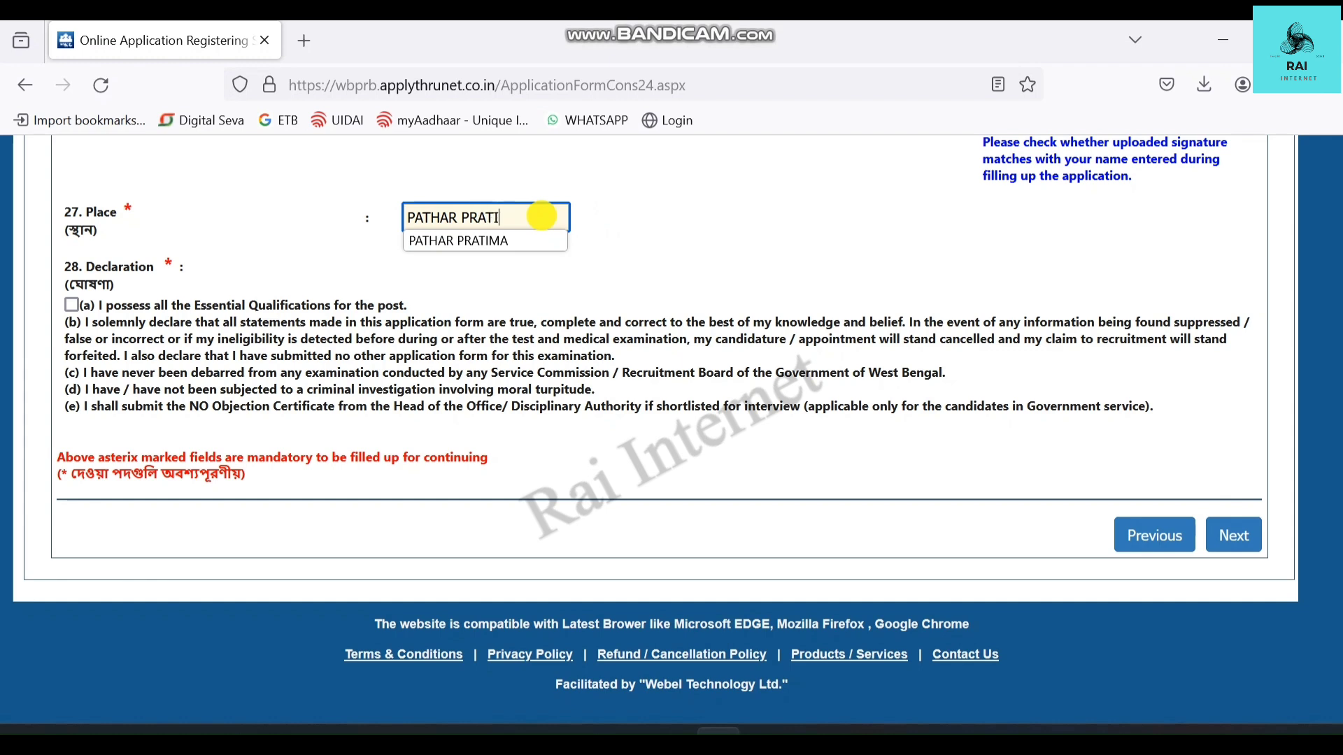
type("MA")
left_click(649, 206)
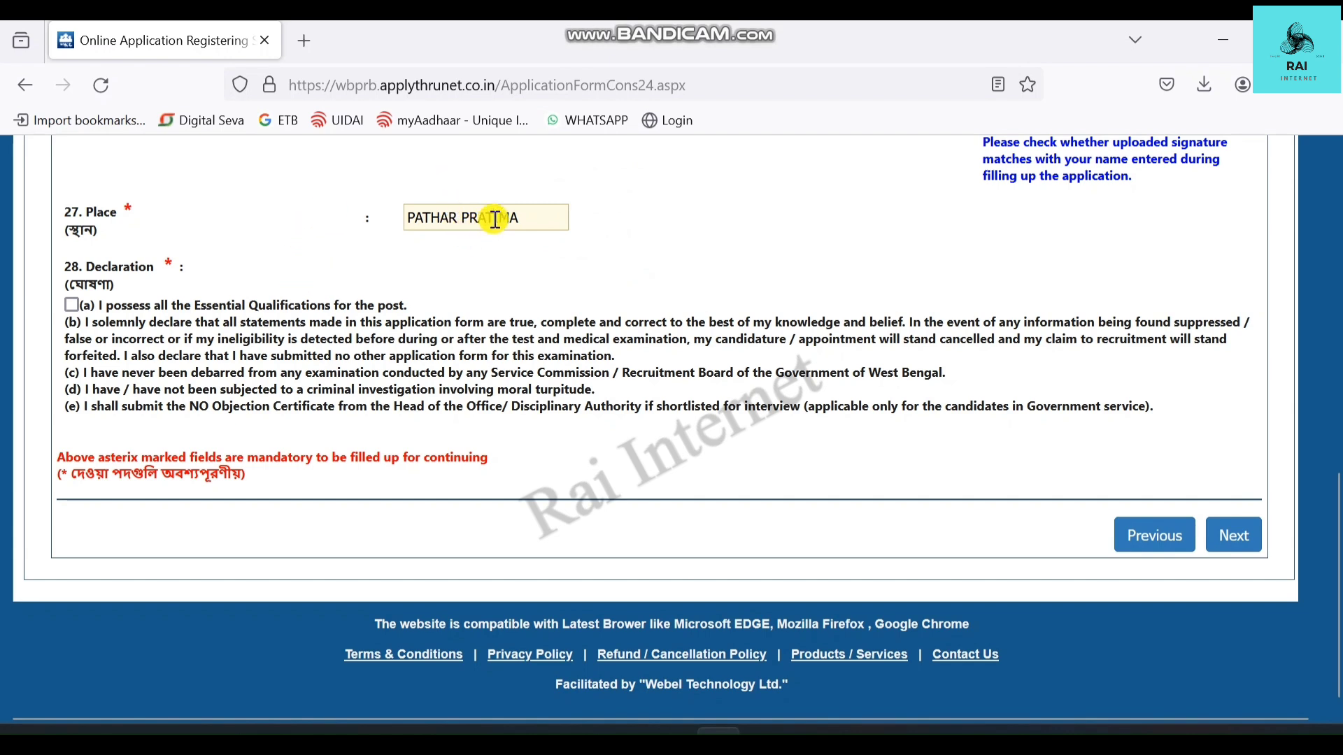
Step: Accept declaration statement (a), submit the page and confirm the place and declaration
left_click(72, 305)
left_click(1245, 545)
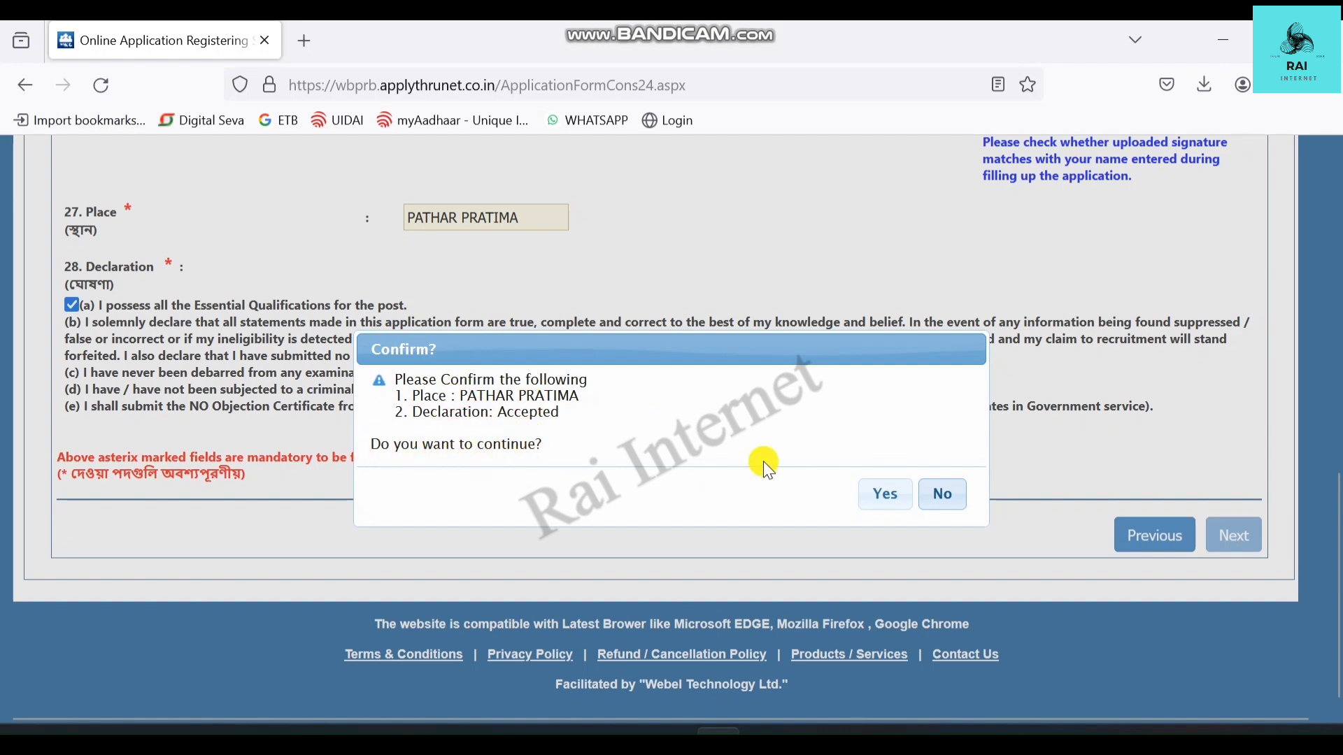
left_click(895, 497)
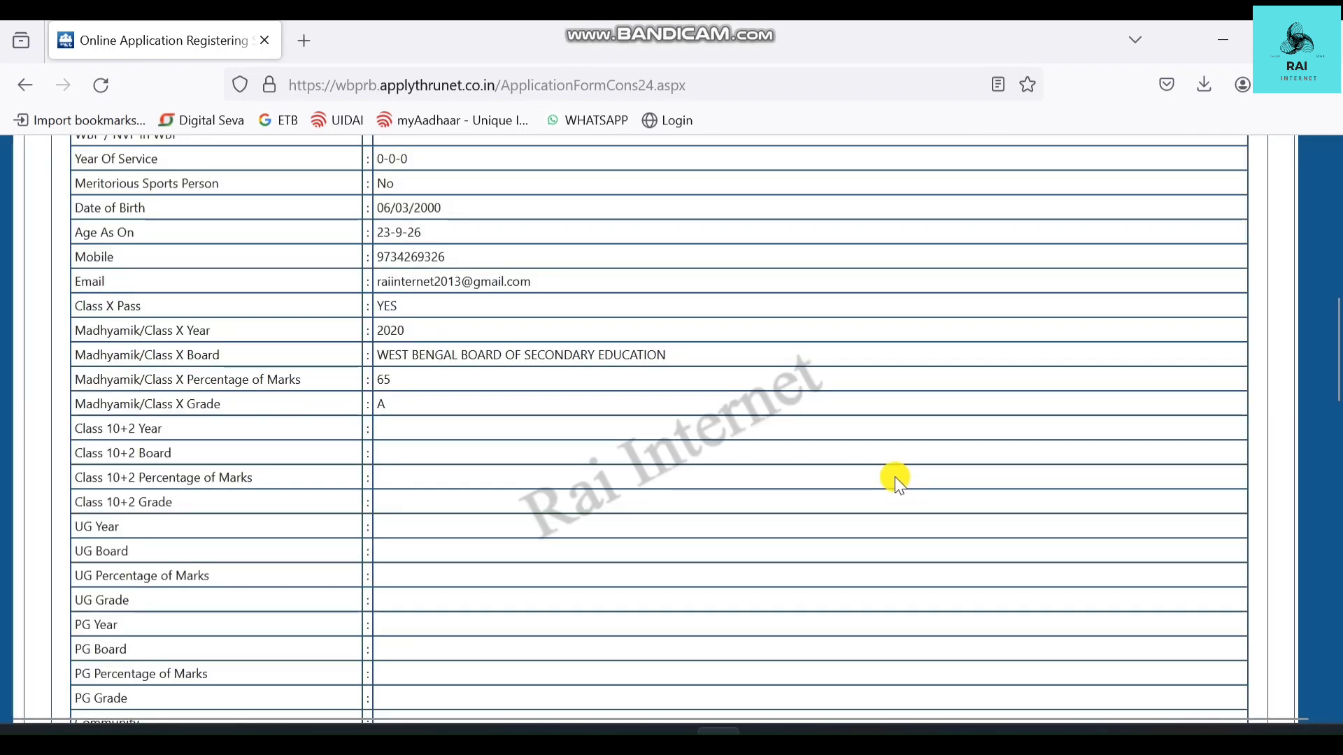
scroll(897, 476, "up", 10)
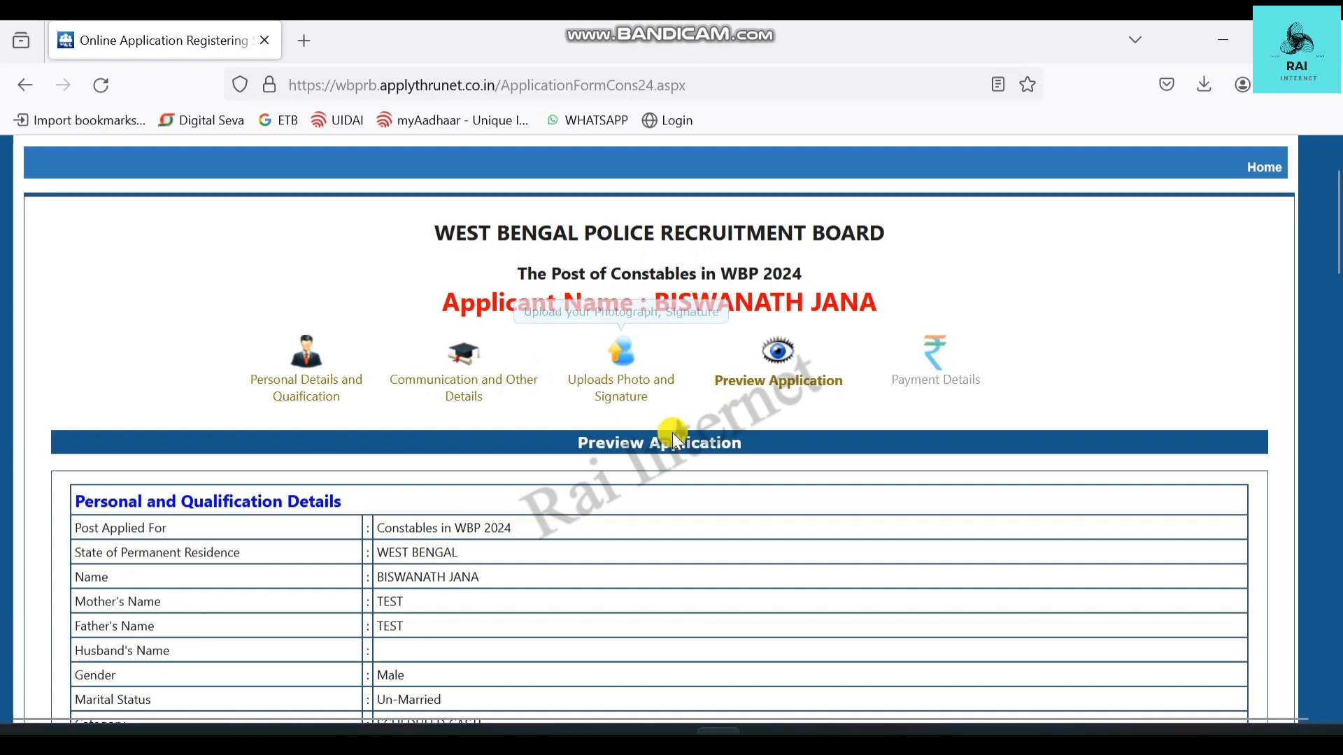
scroll(614, 451, "down", 3)
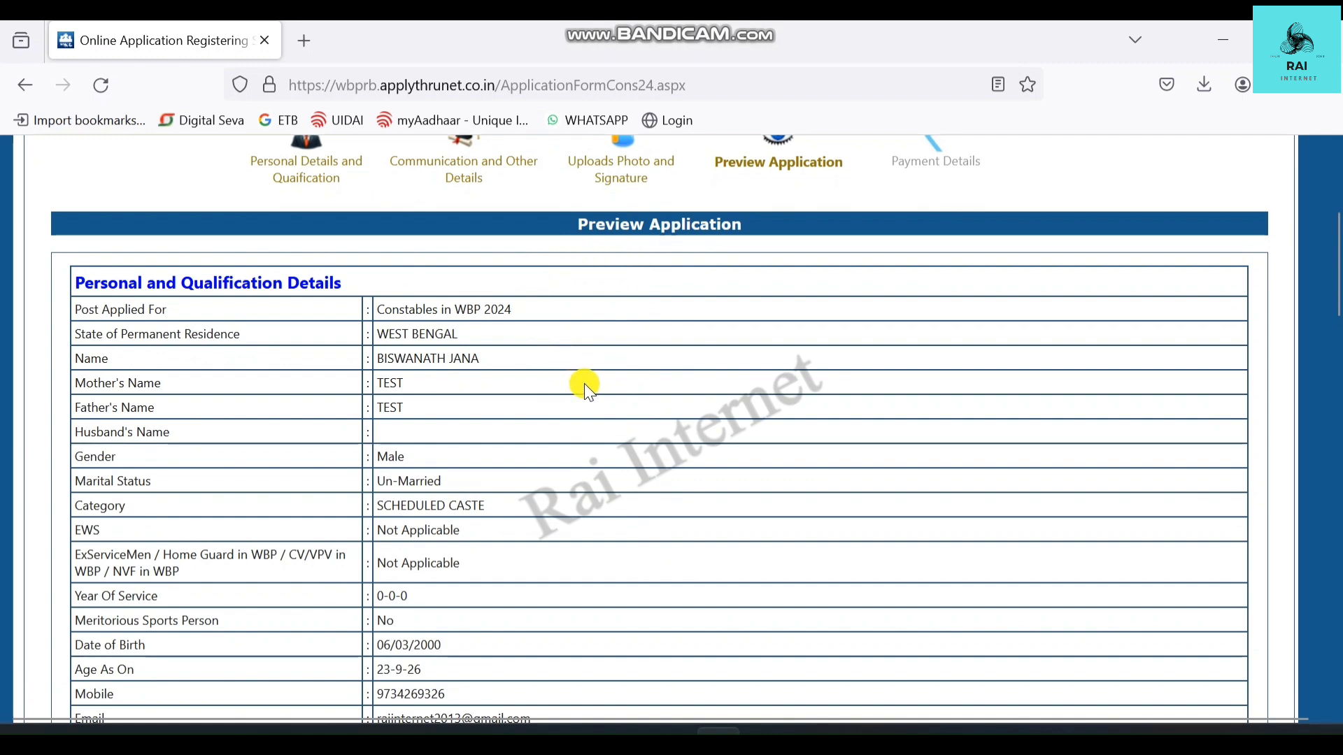
scroll(566, 358, "down", 8)
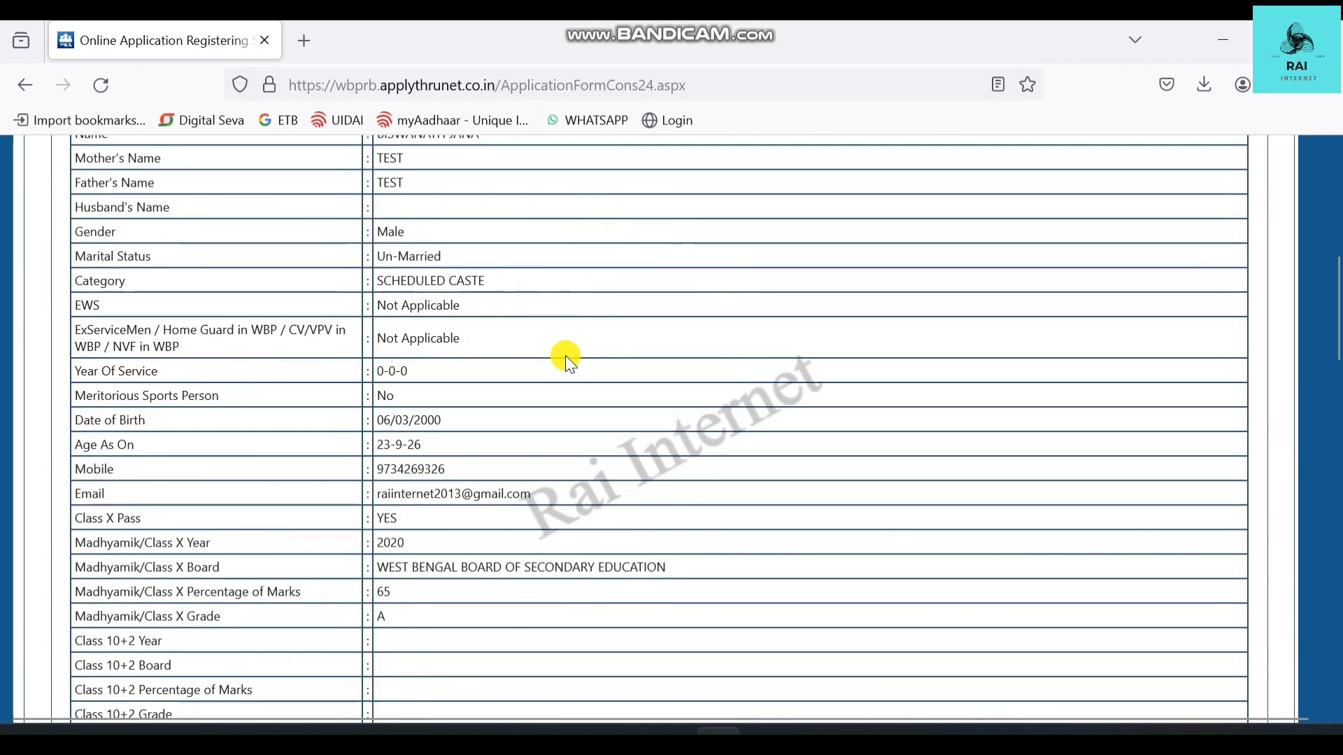
scroll(565, 356, "down", 18)
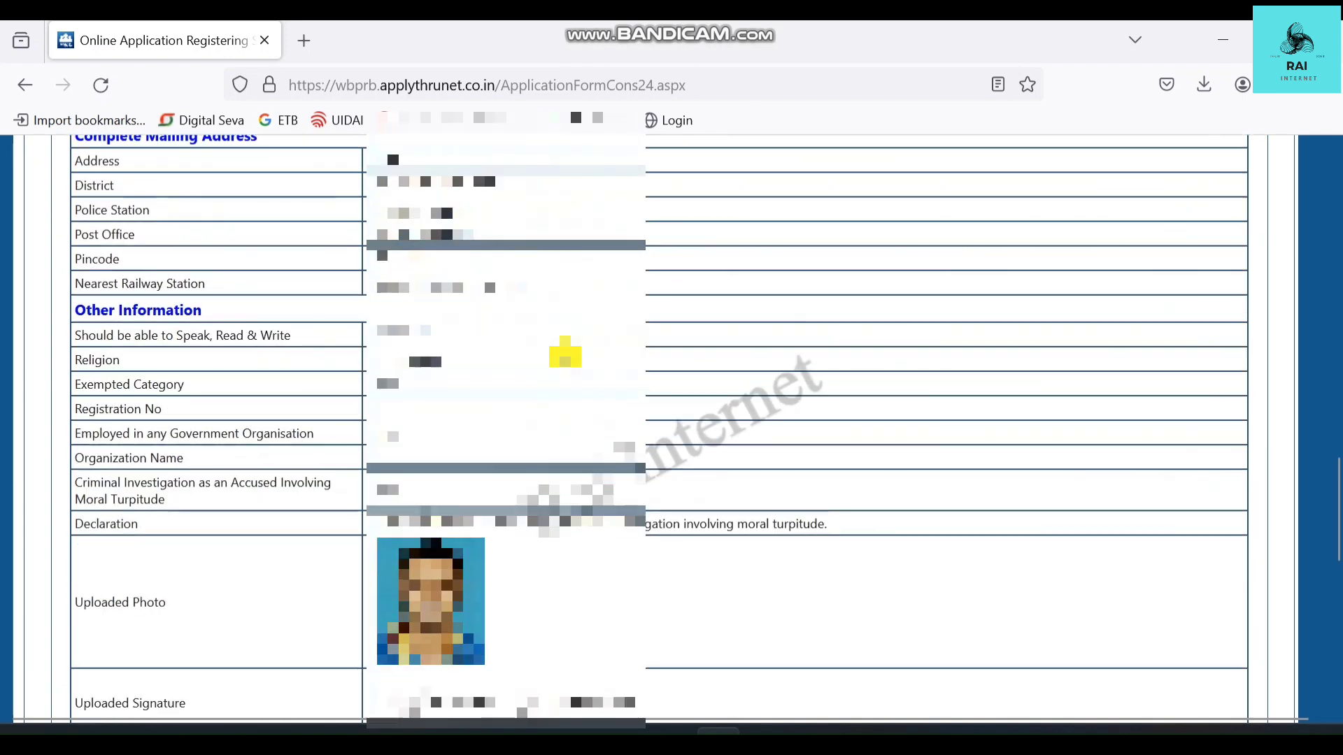
scroll(565, 353, "down", 2)
scroll(545, 353, "up", 1)
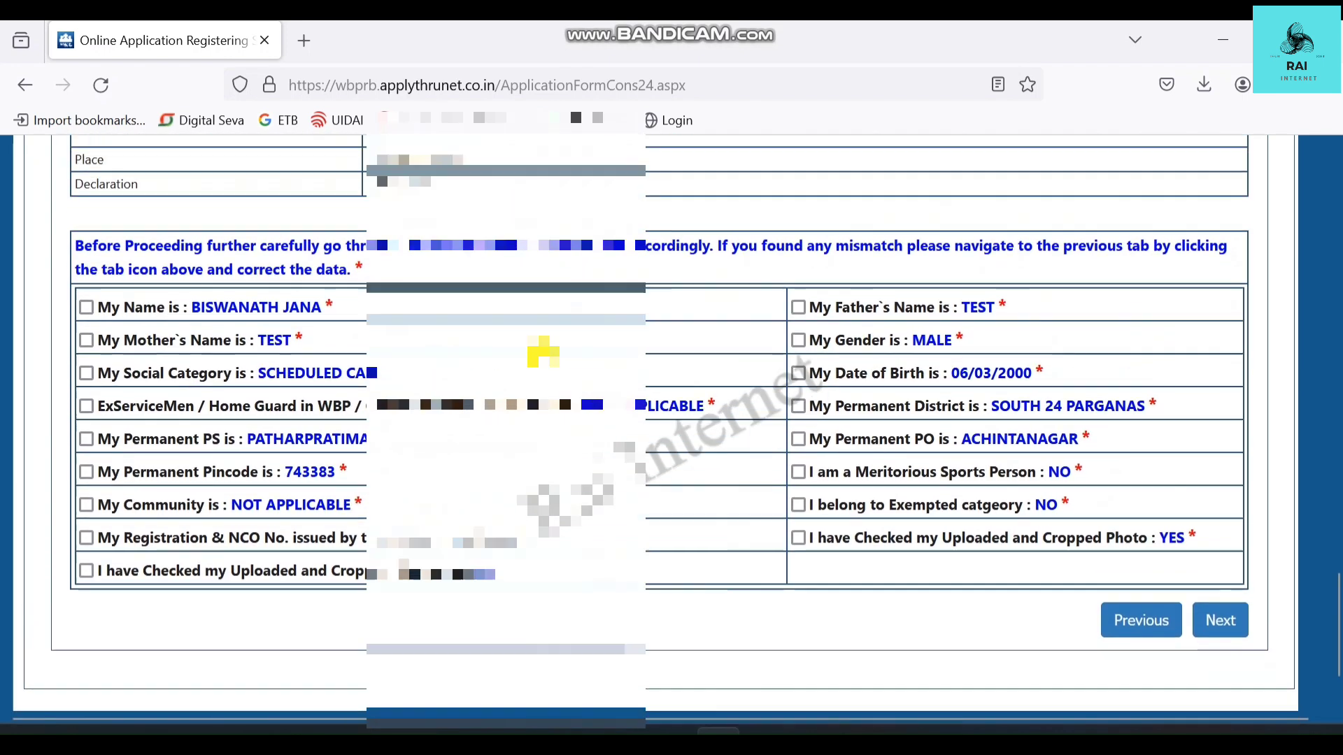
Step: Tick all seven checklist items (names, community, registration/NCO, date of birth, exempted category) and confirm submission
left_click(85, 309)
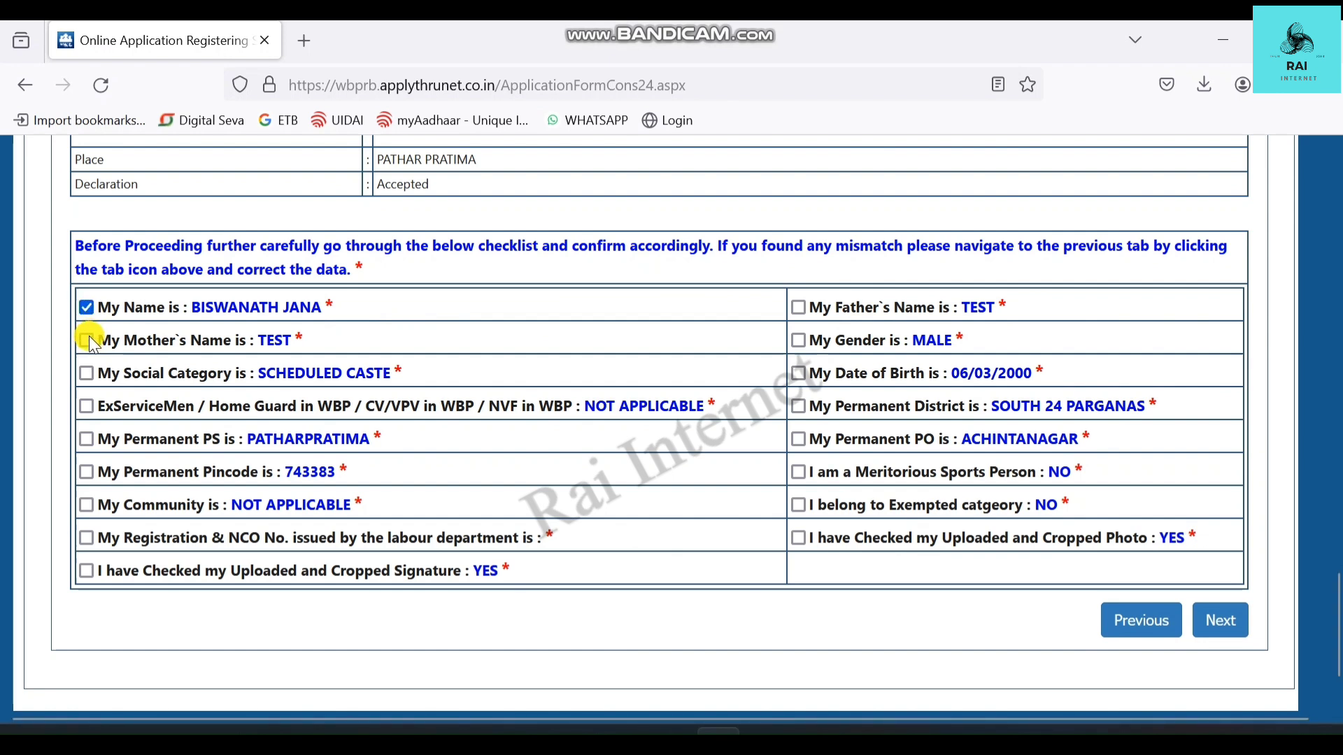
left_click(86, 341)
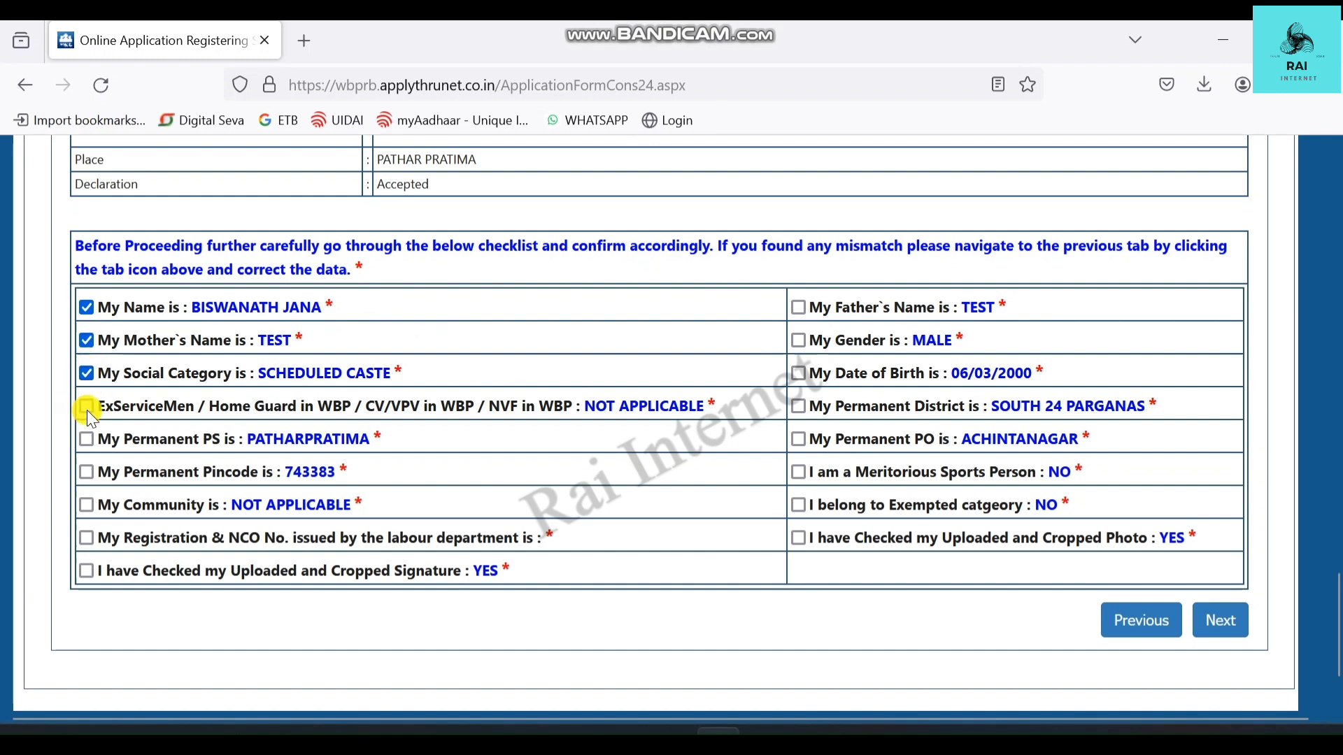
left_click(88, 506)
left_click(88, 538)
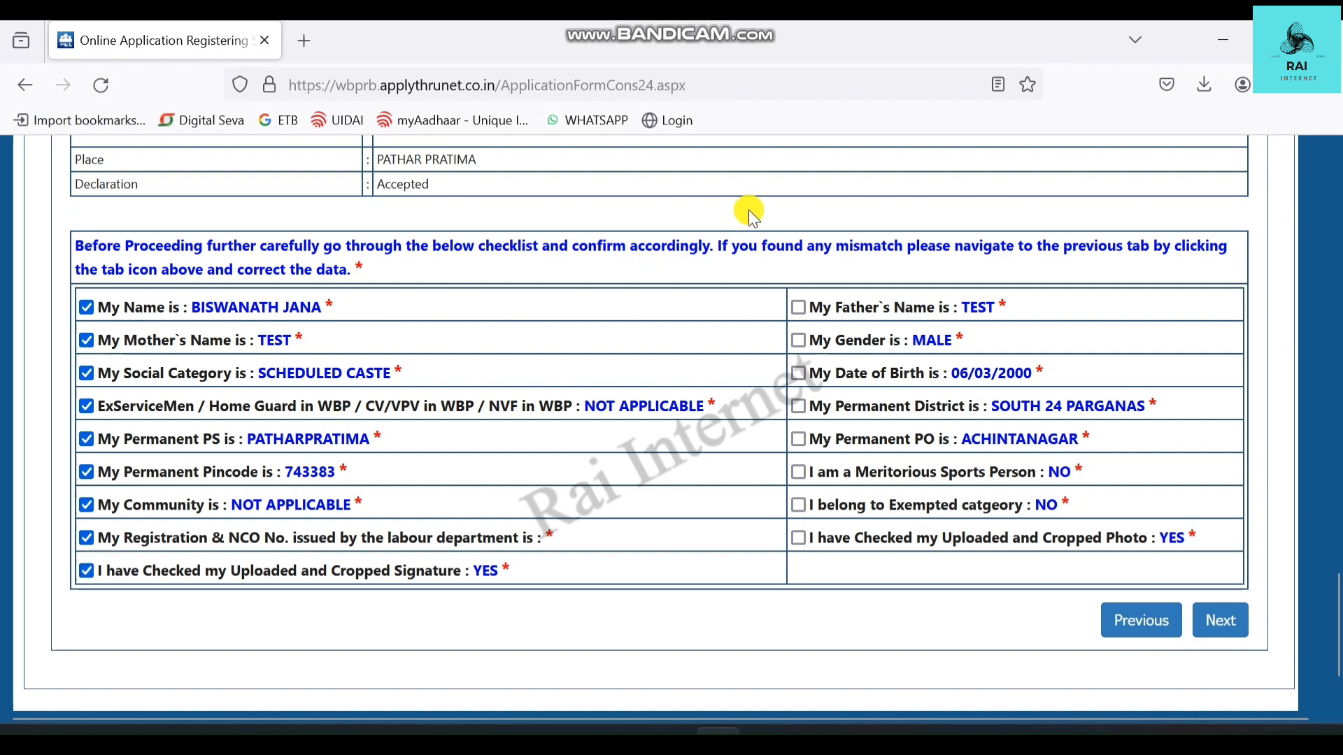
left_click(800, 309)
left_click(796, 375)
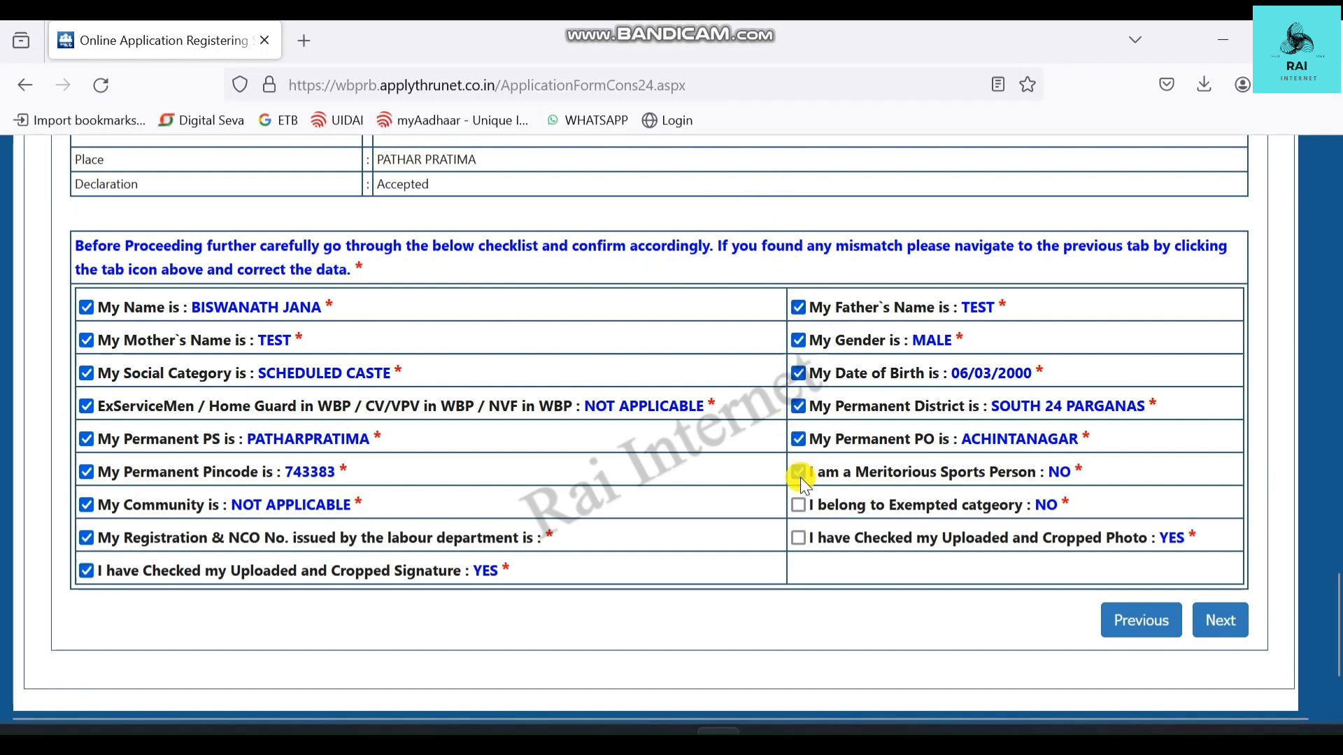
left_click(799, 505)
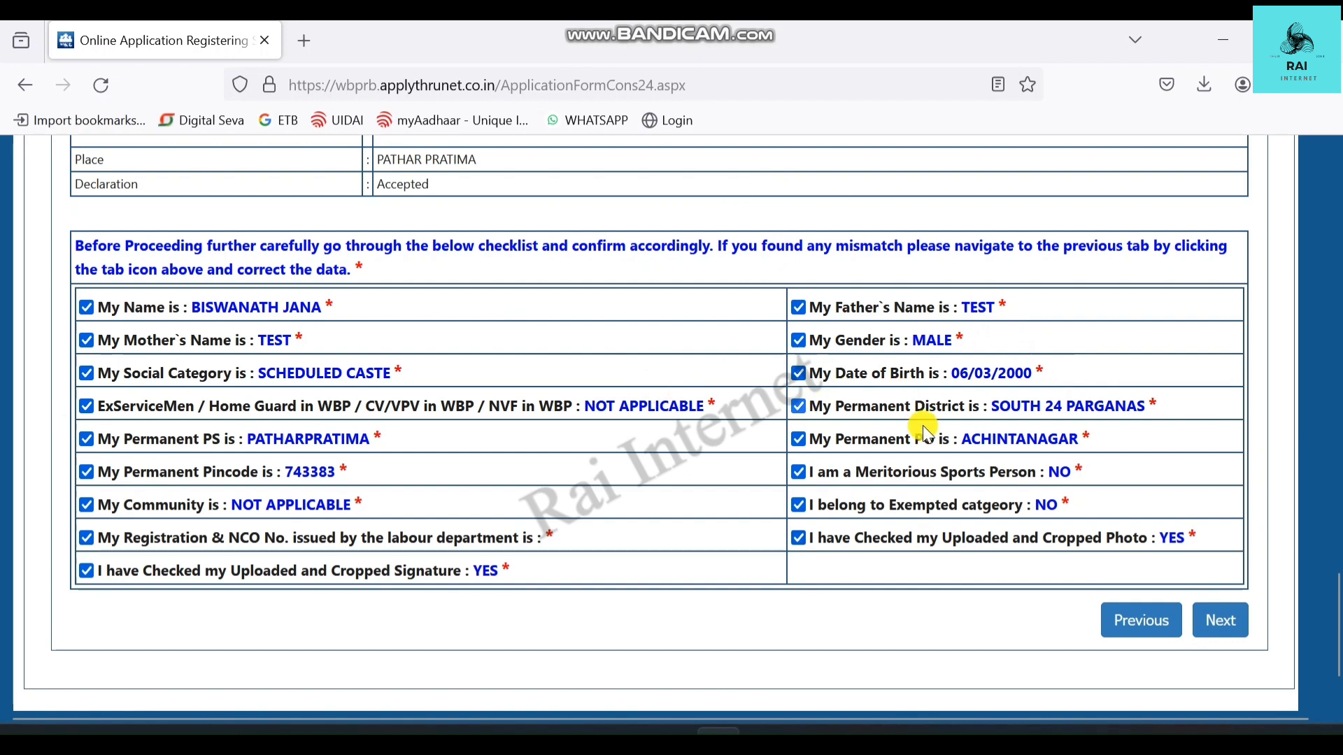
left_click(1223, 624)
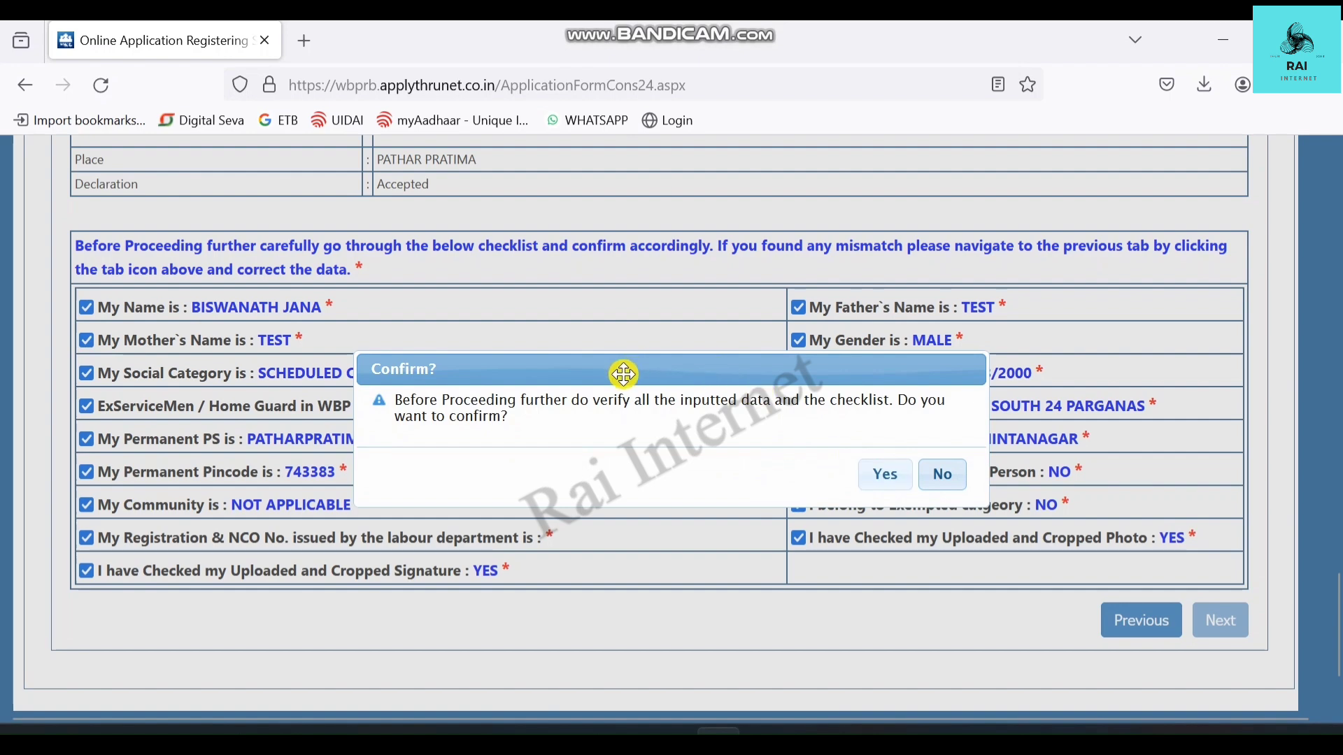
left_click(889, 487)
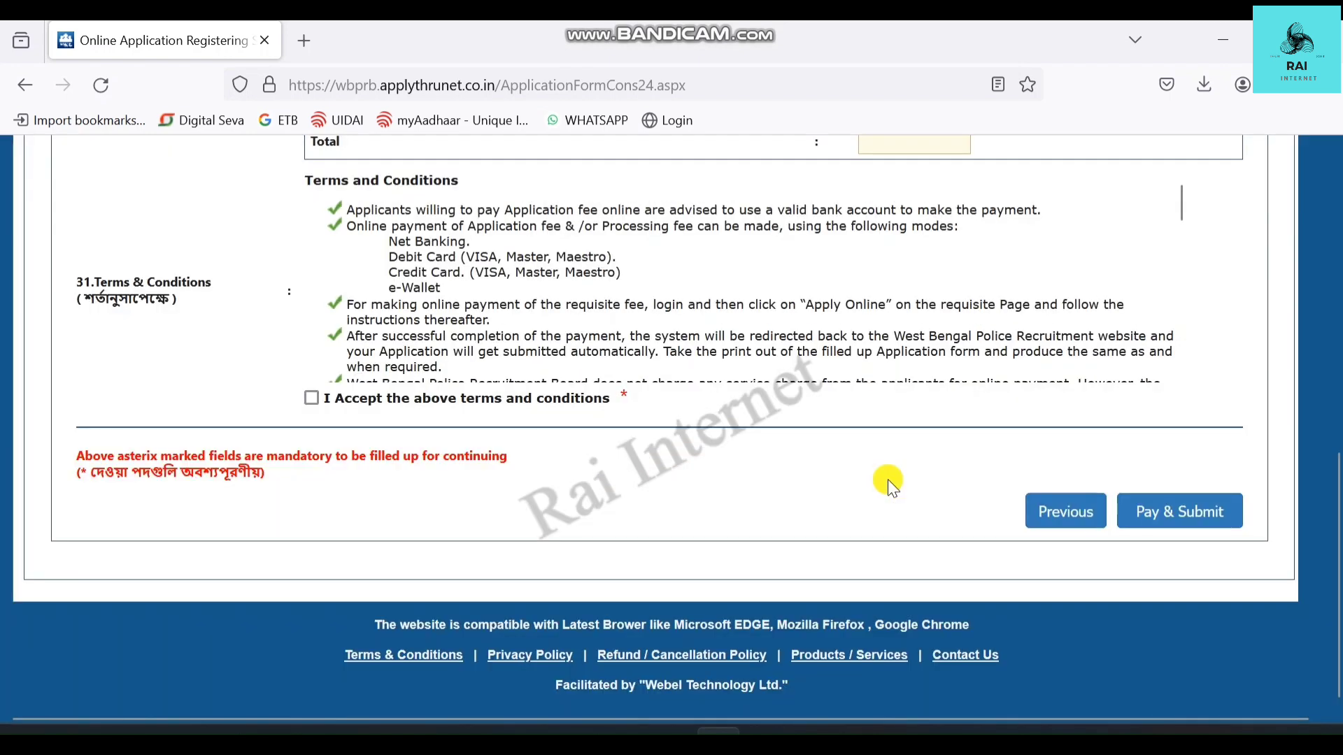
Step: Set the Payment Mode to 'Online Payment through HDFC PAYU | Bill Desk'
scroll(887, 479, "up", 5)
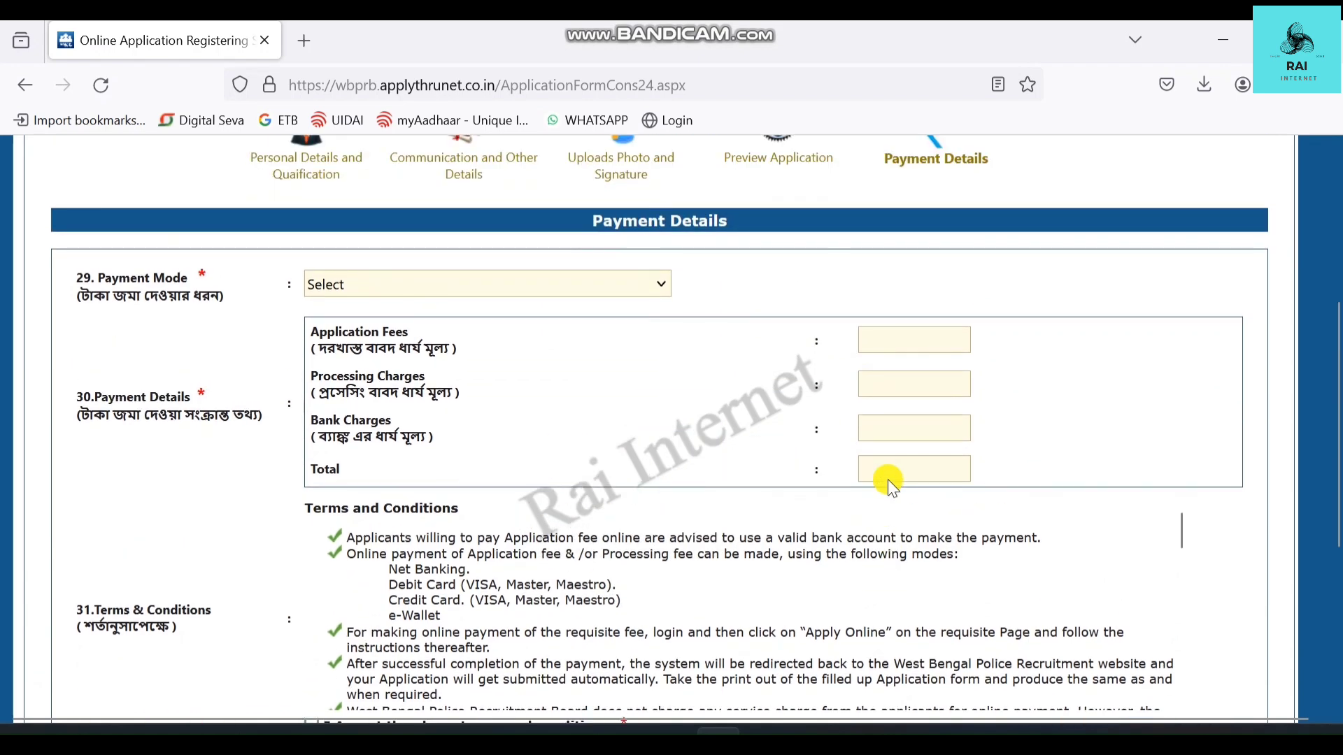
scroll(707, 371, "up", 2)
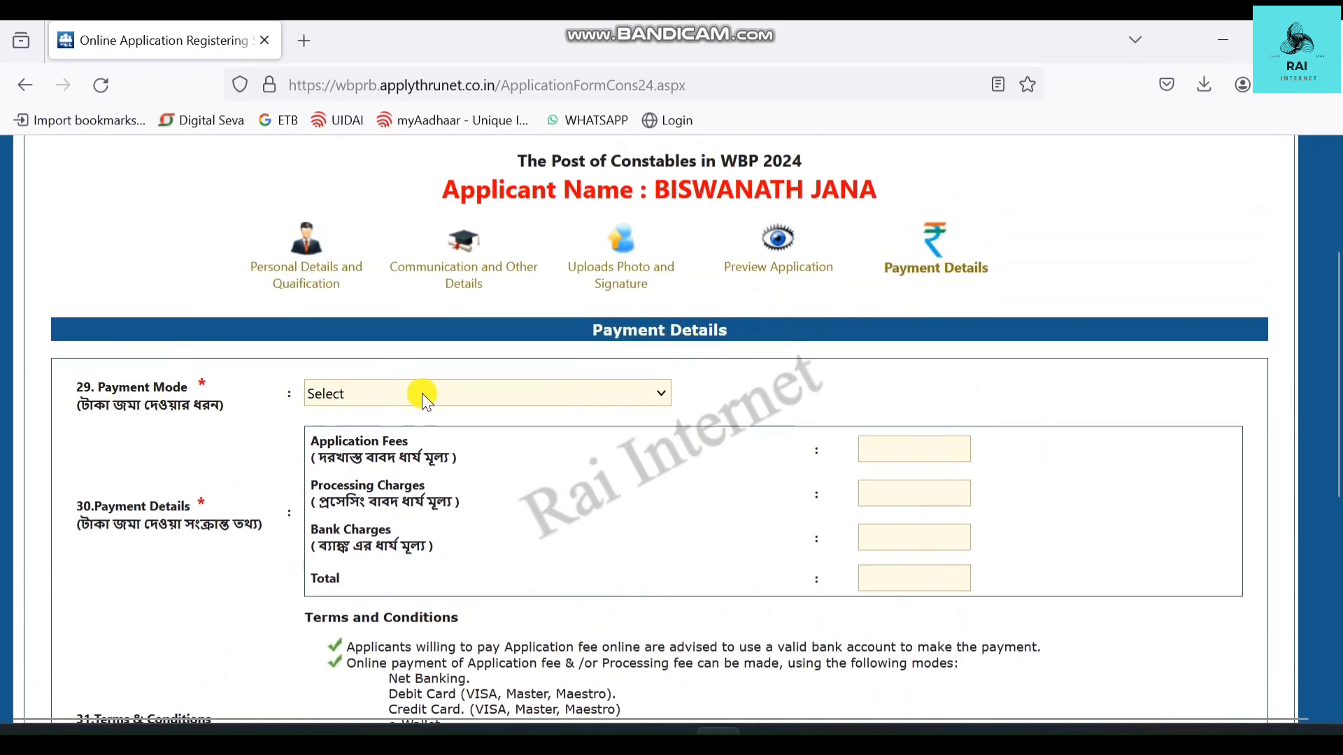
left_click(497, 393)
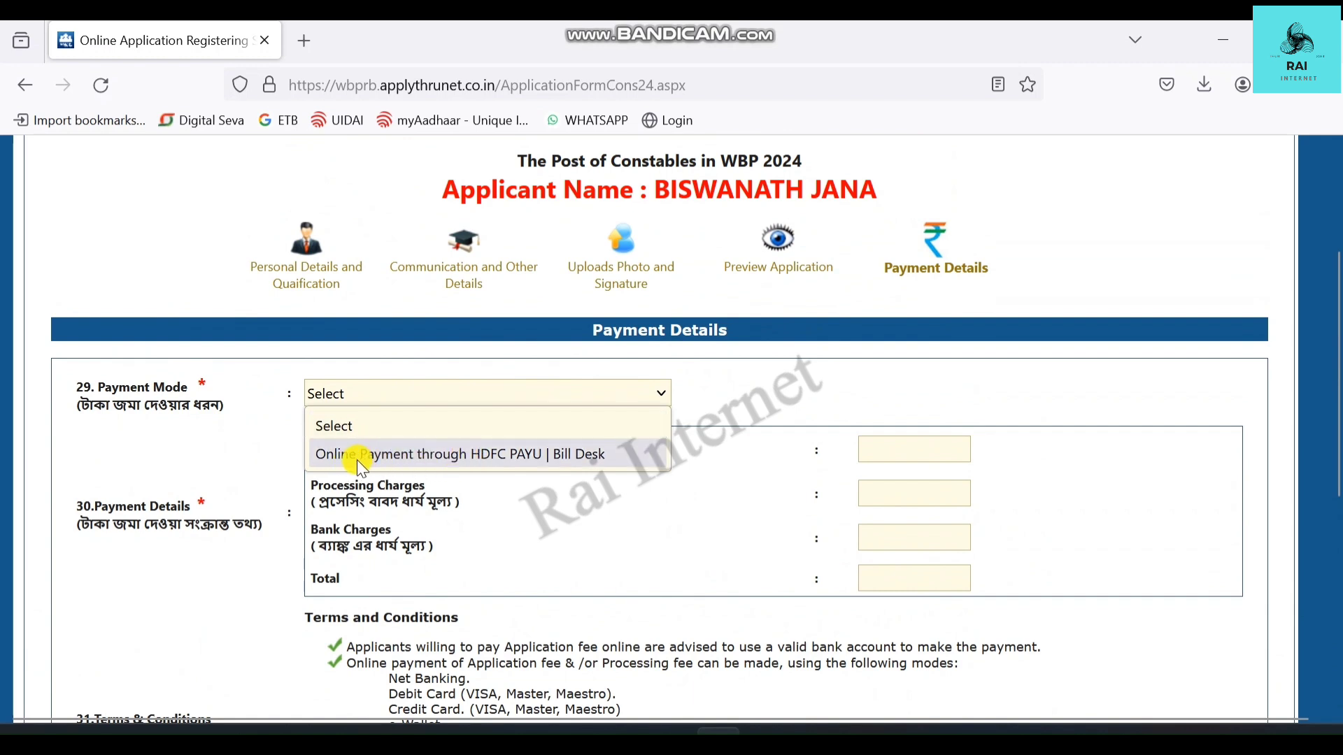
left_click(545, 459)
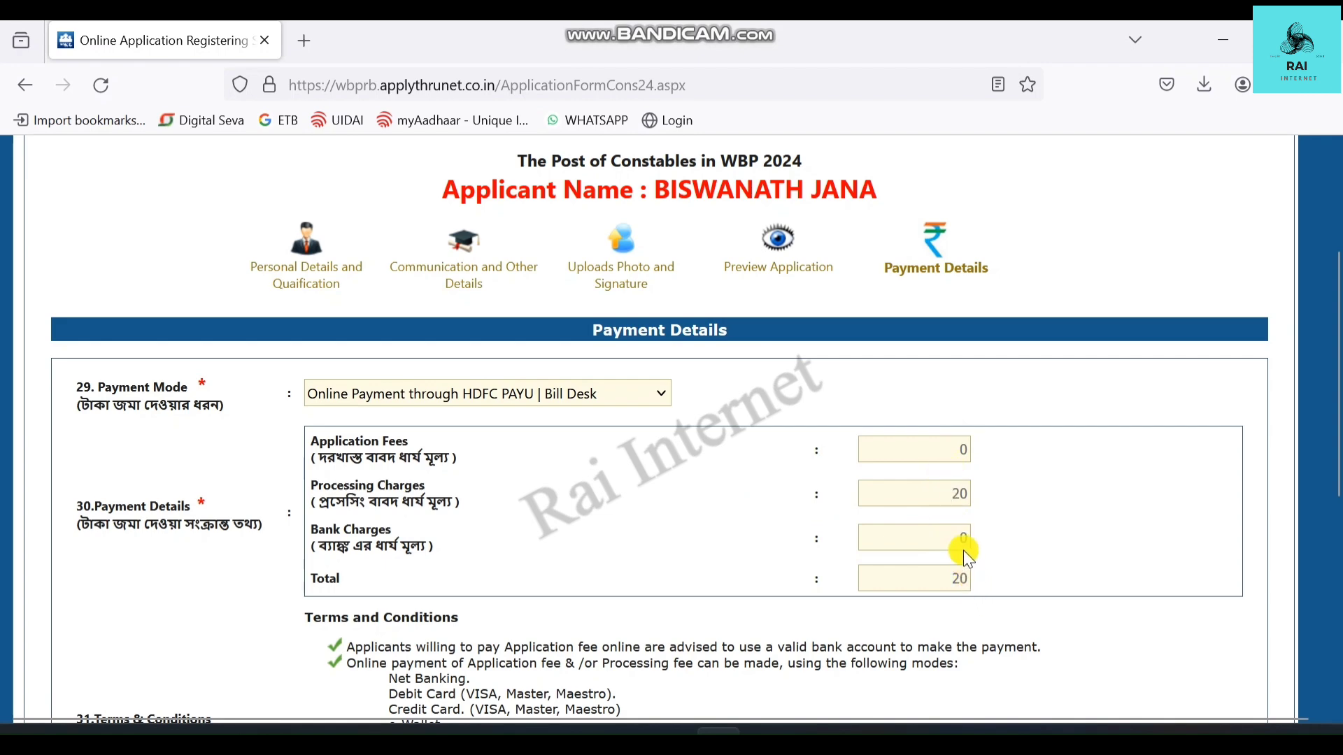
Step: Accept the terms and conditions, then Pay & Submit and proceed to the HDFC PayU gateway
scroll(969, 546, "down", 2)
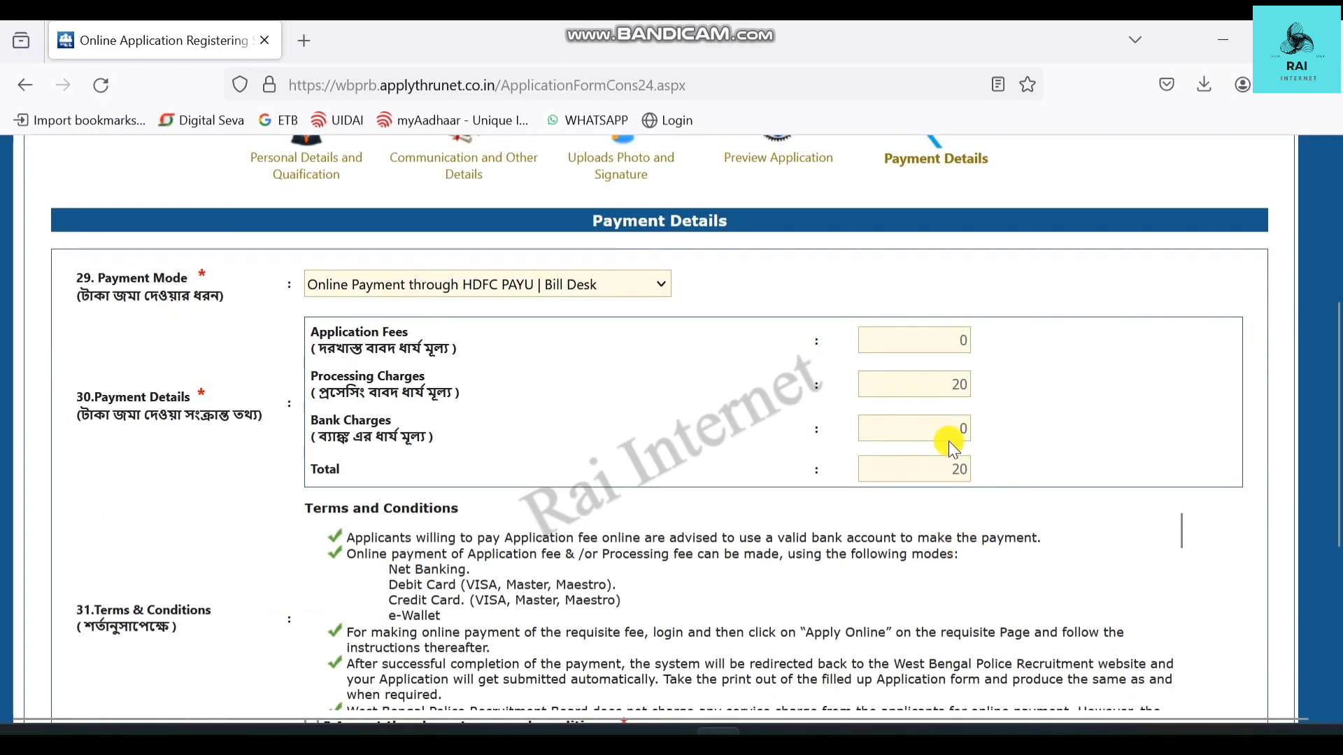
scroll(950, 439, "down", 1)
scroll(950, 439, "down", 1)
scroll(954, 351, "down", 2)
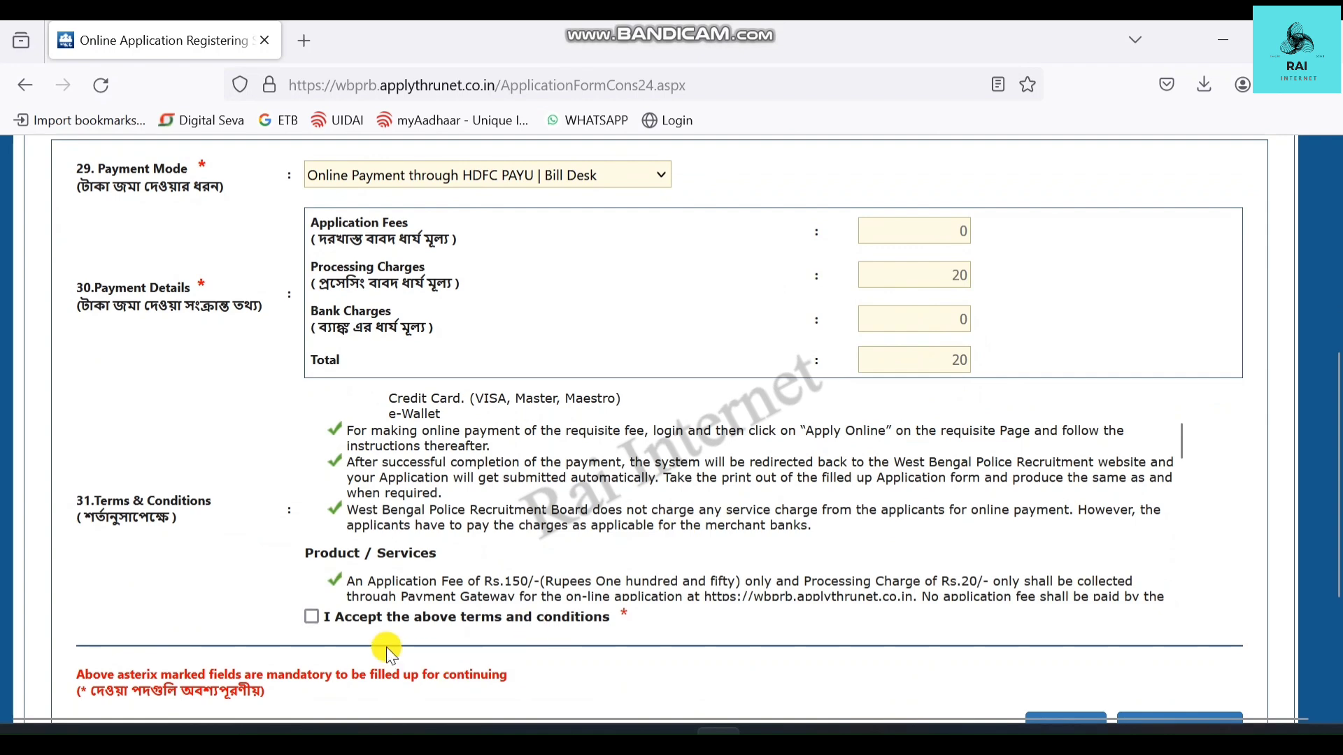
left_click(316, 619)
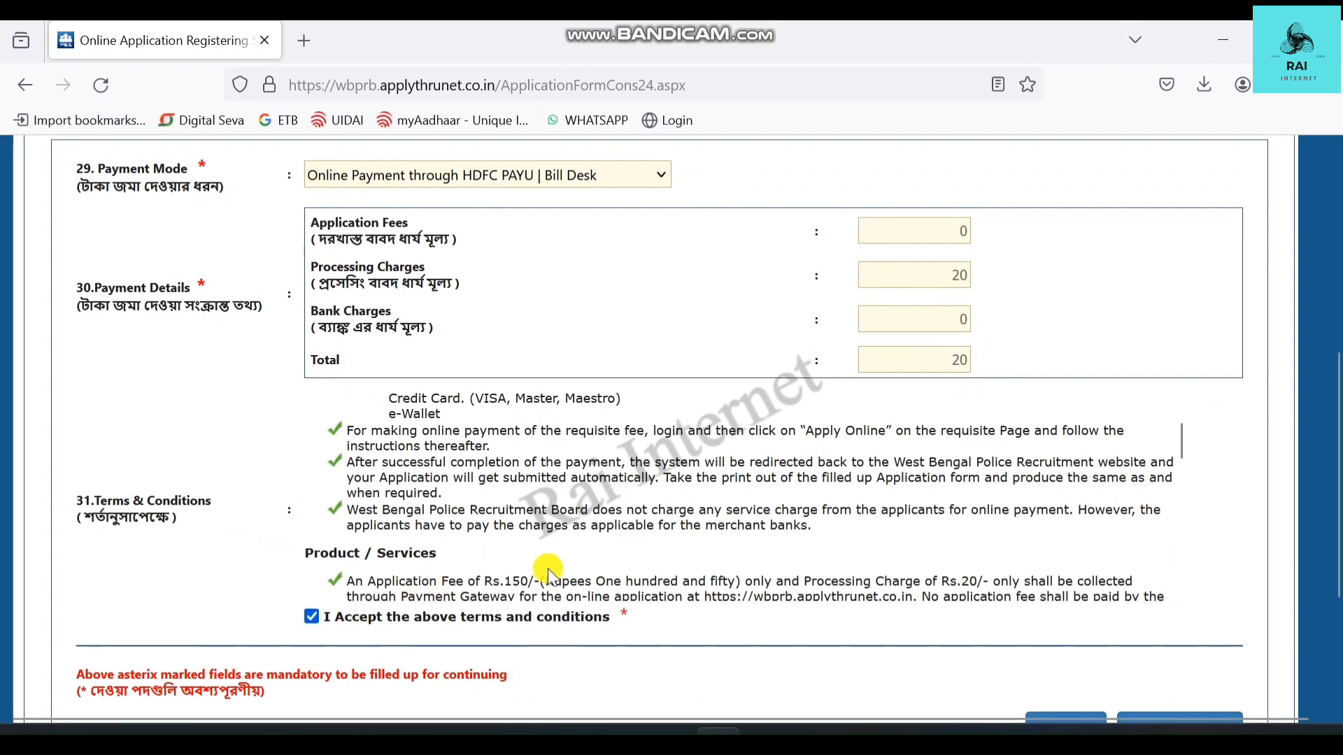
scroll(994, 542, "down", 5)
scroll(1152, 530, "down", 6)
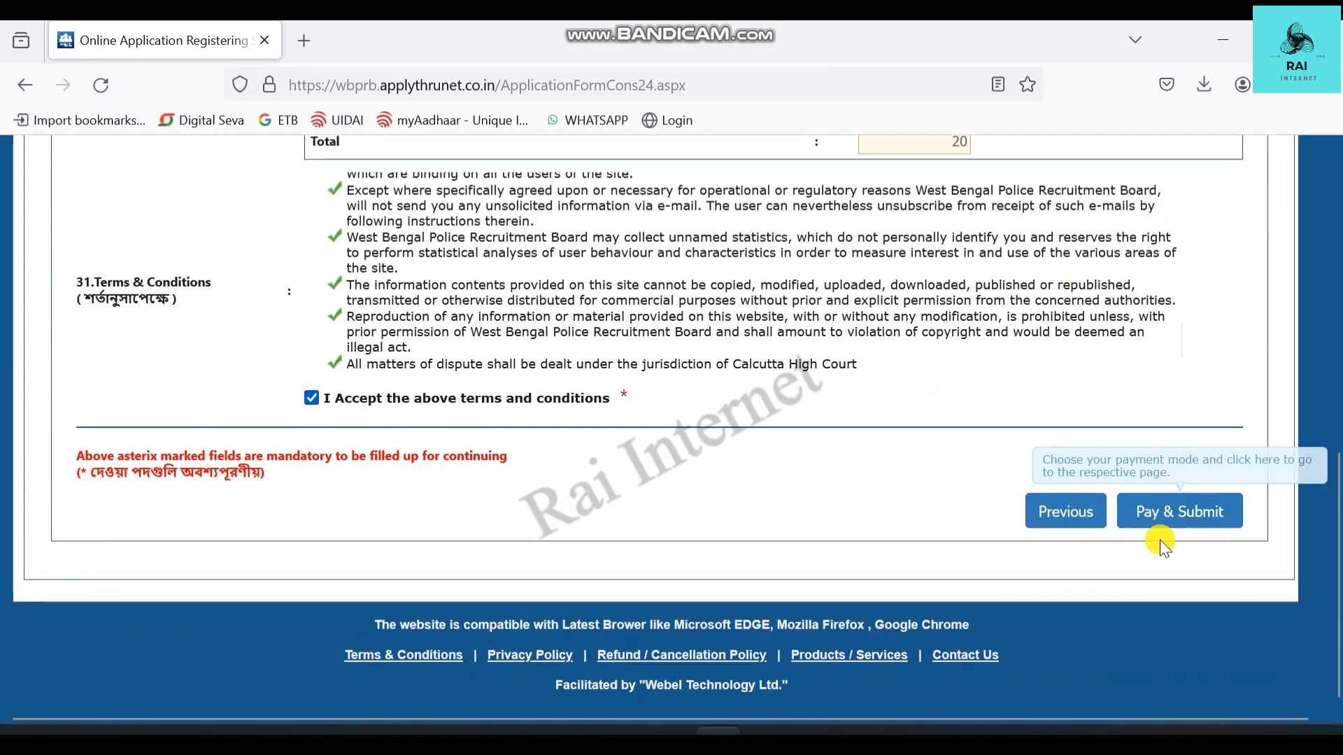
left_click(1196, 518)
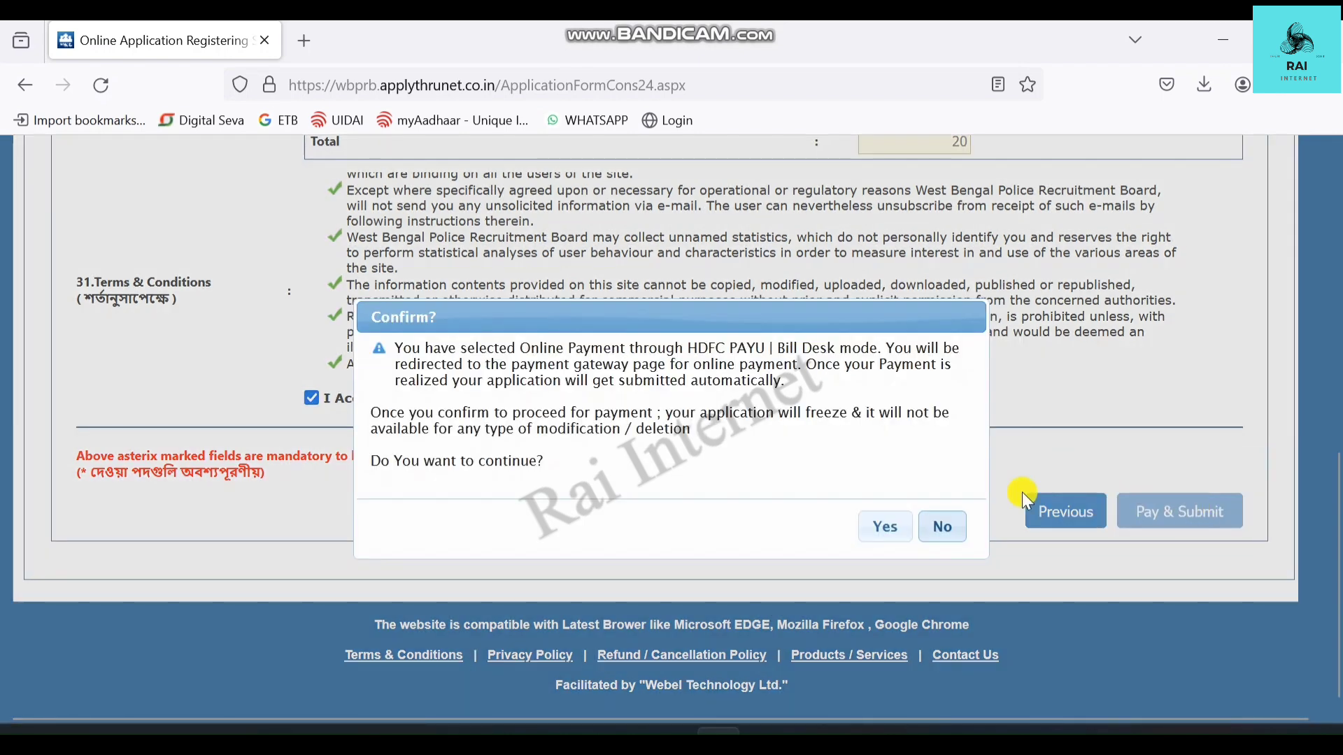
left_click(884, 528)
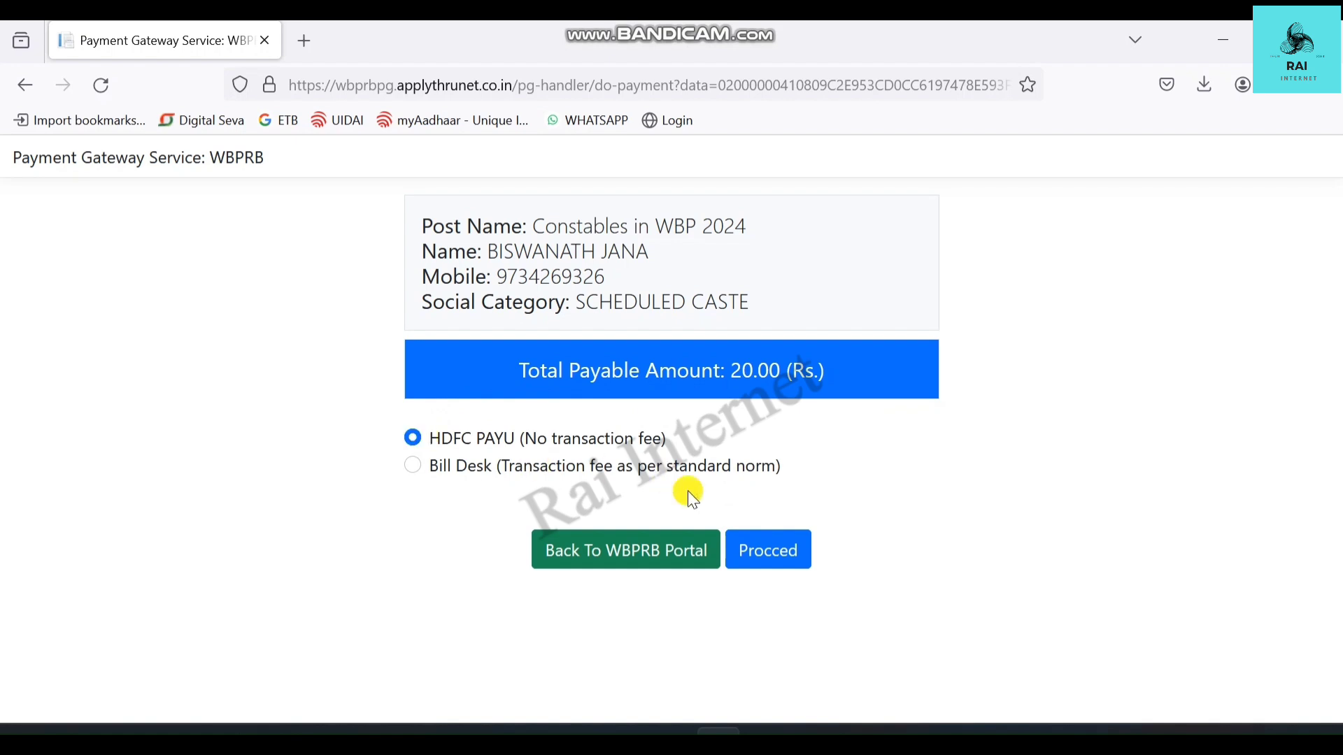
left_click(785, 560)
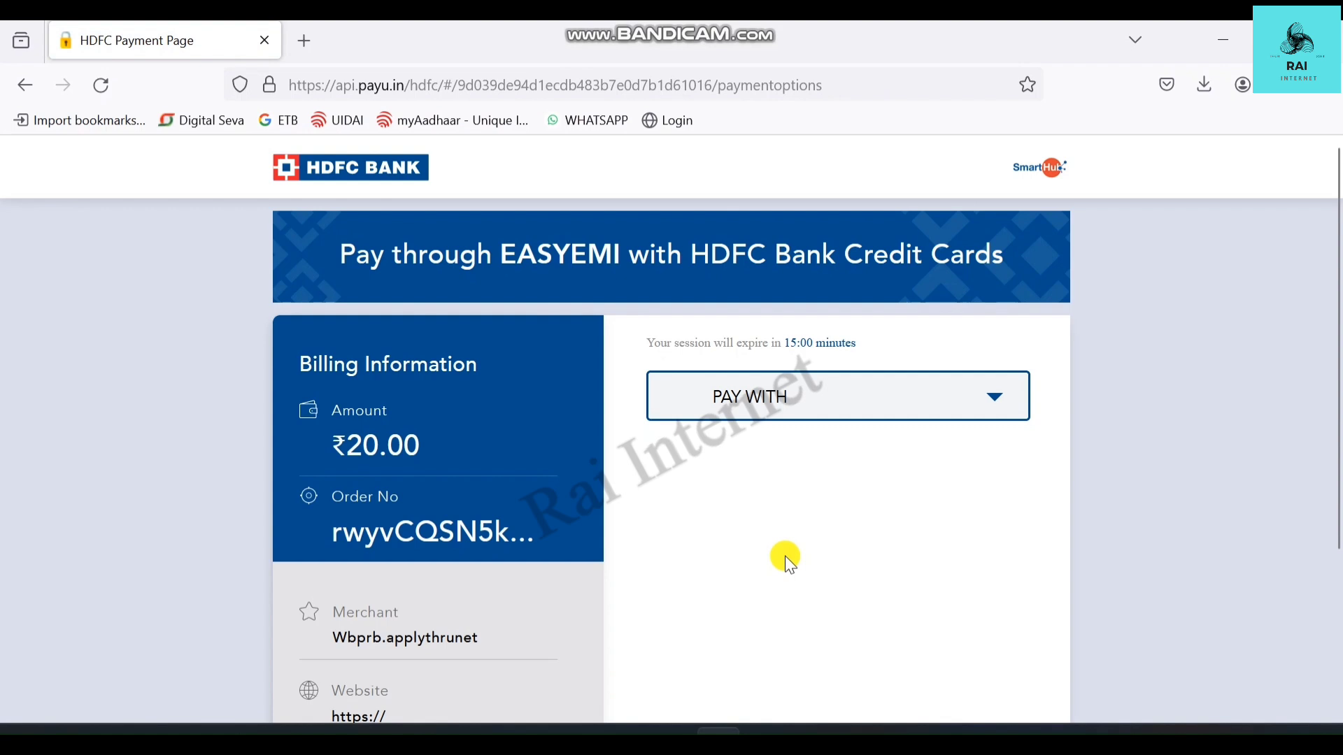
Step: Choose UPI in the PAY WITH list and select Paytm under UPI Options
scroll(790, 556, "down", 3)
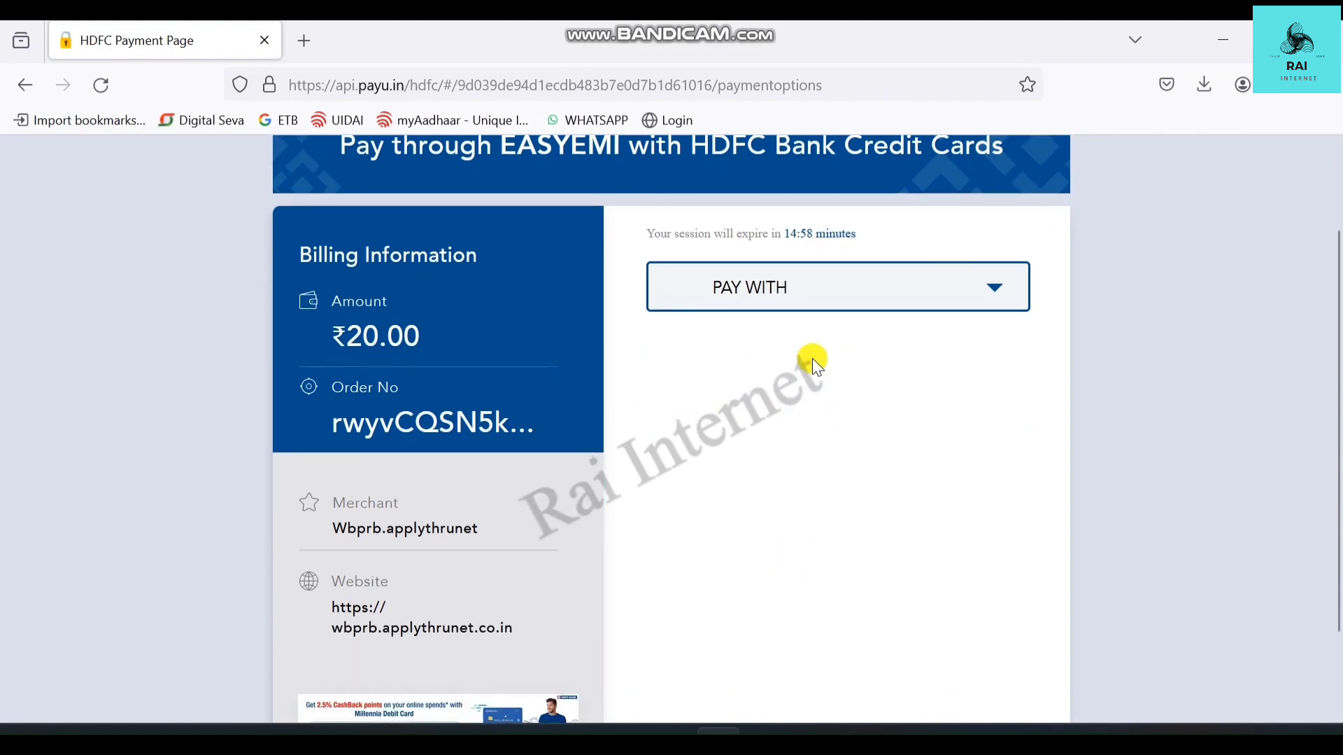
left_click(831, 287)
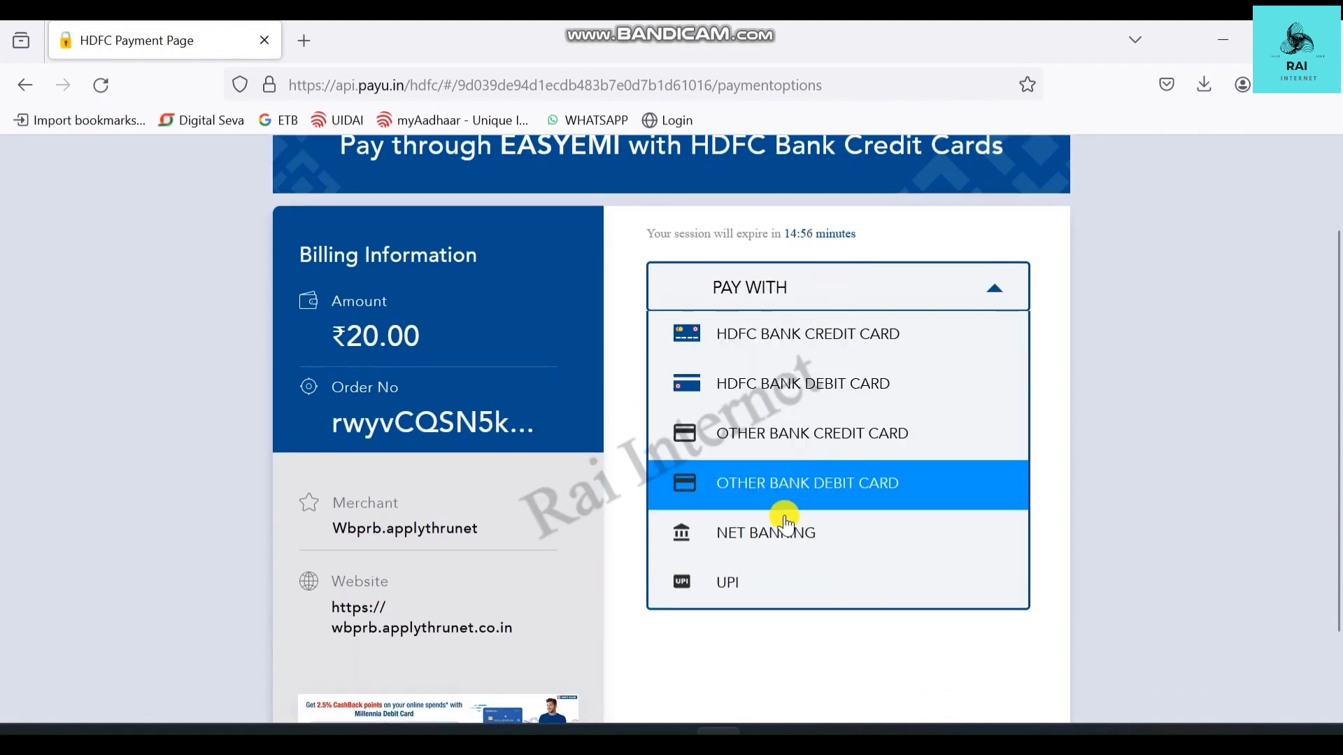
left_click(762, 588)
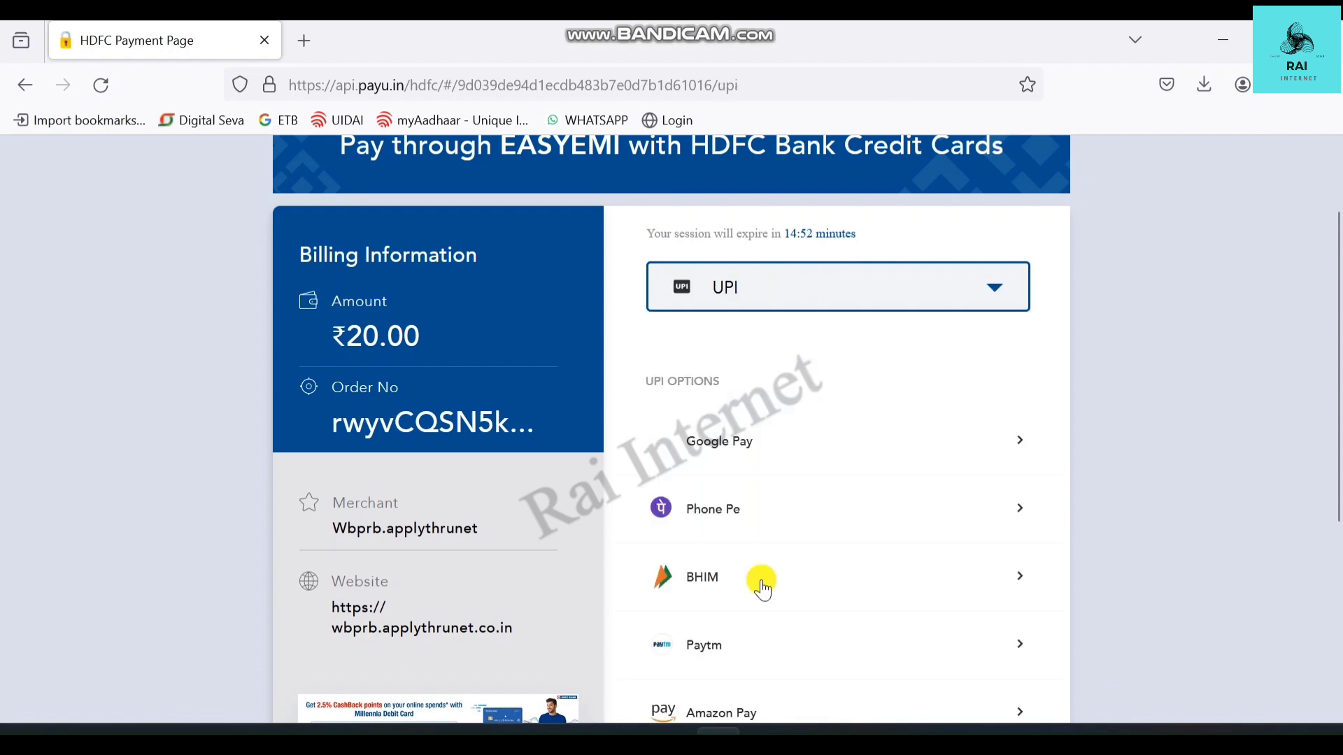
scroll(770, 577, "down", 3)
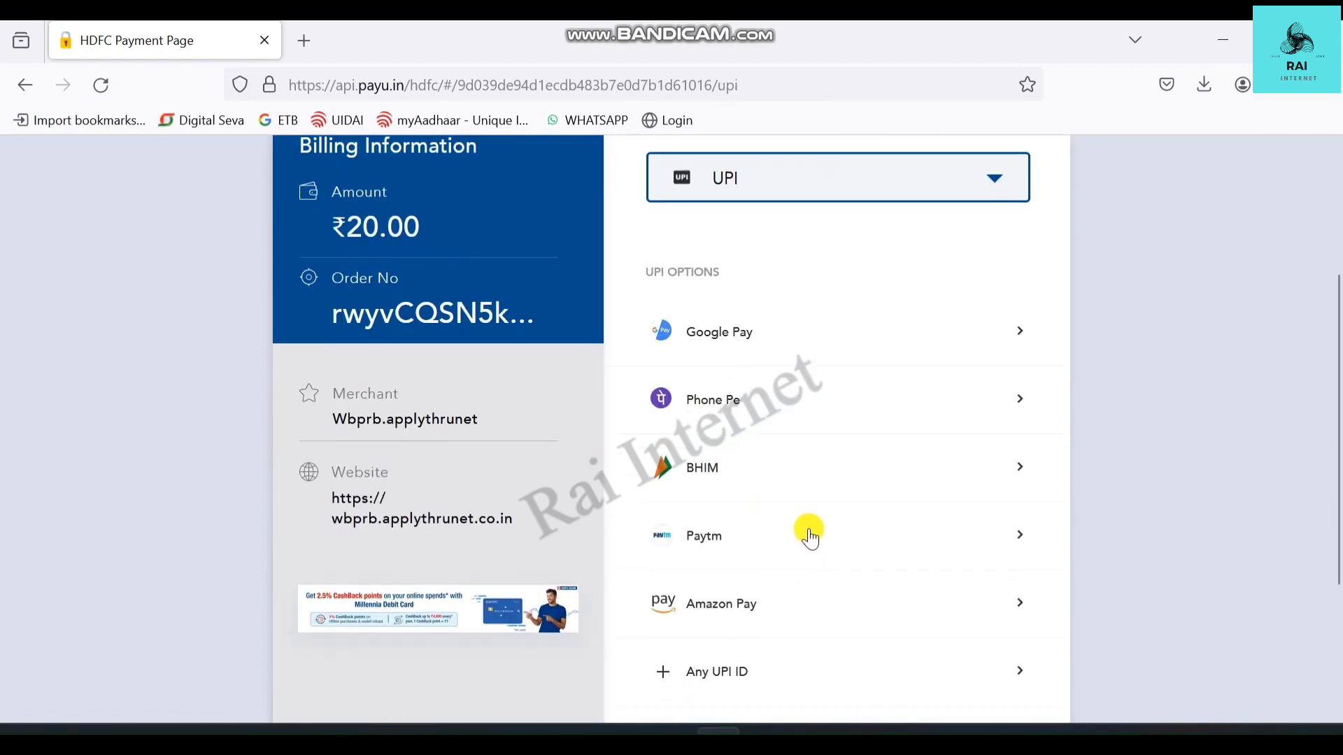
left_click(810, 535)
scroll(827, 535, "down", 3)
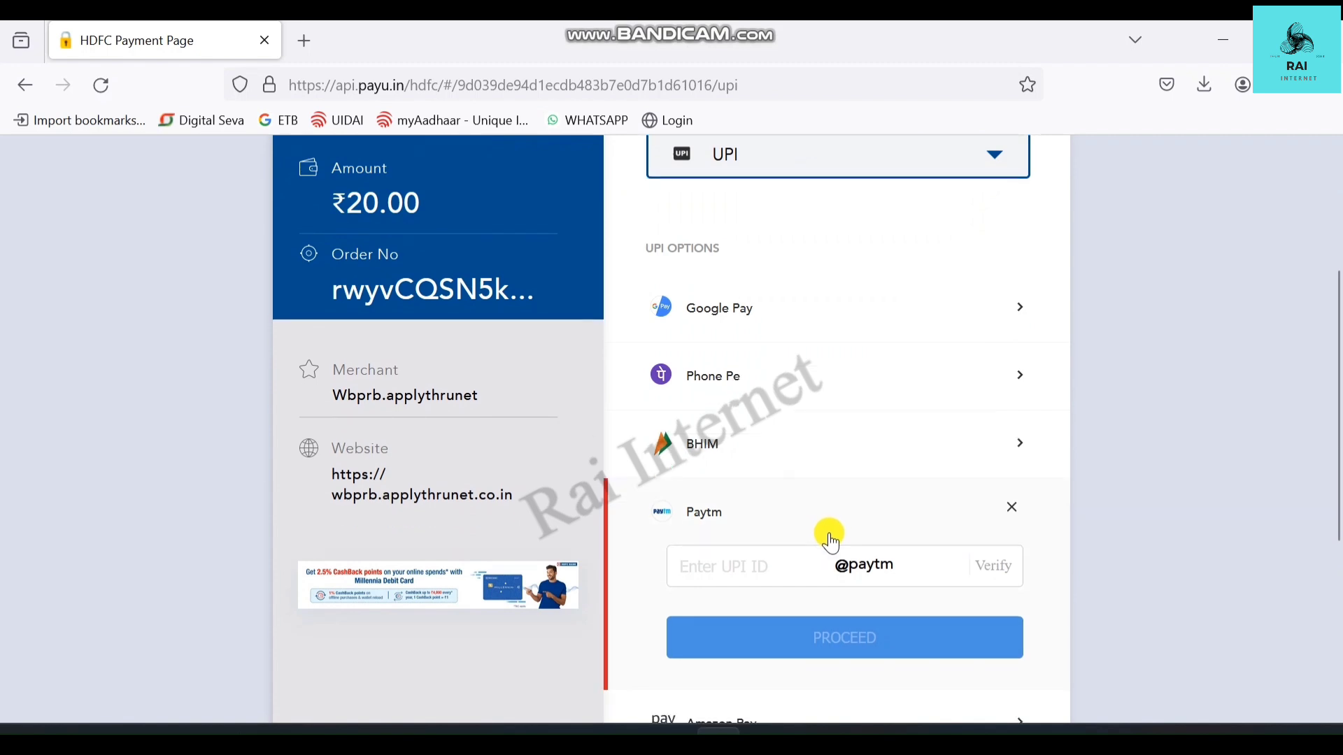